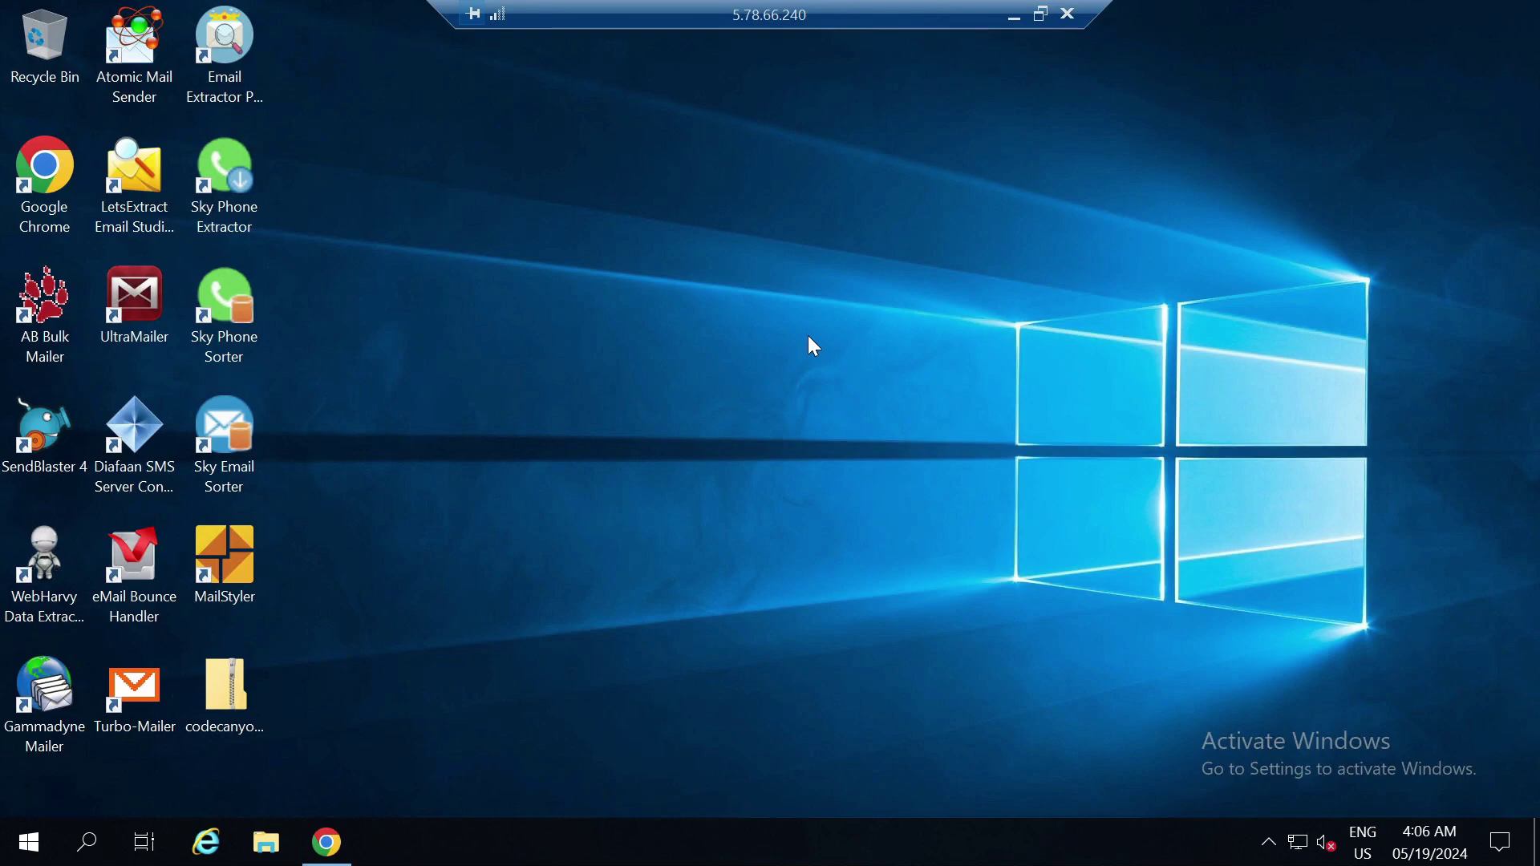
# Extract the scraper zip with 7-Zip into its codecanyon folder and move it to the desktop's top row
pyautogui.click(200, 693)
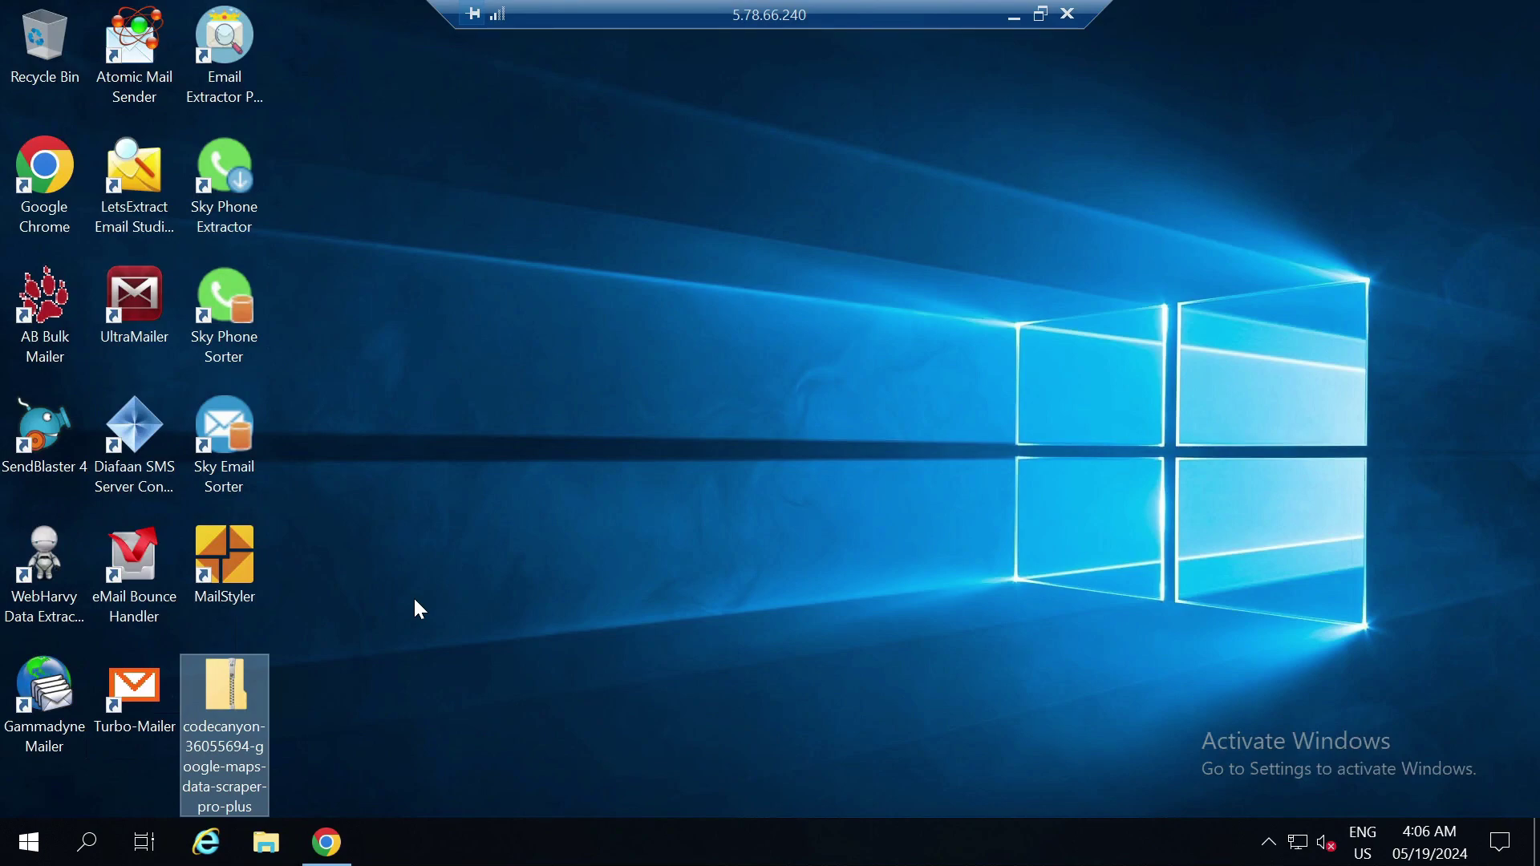
pyautogui.click(415, 601)
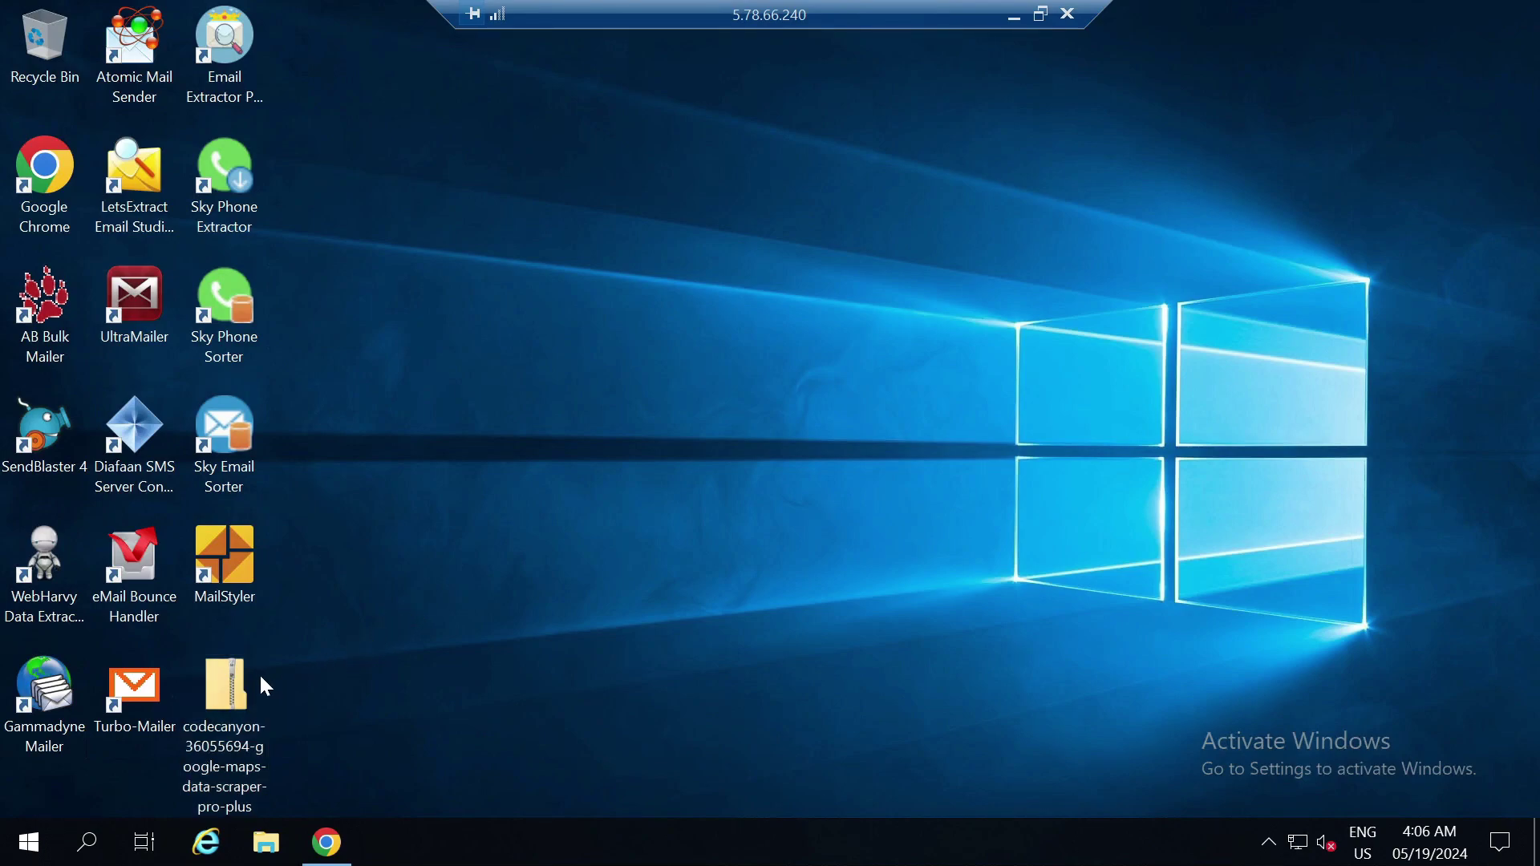
pyautogui.rightClick(231, 682)
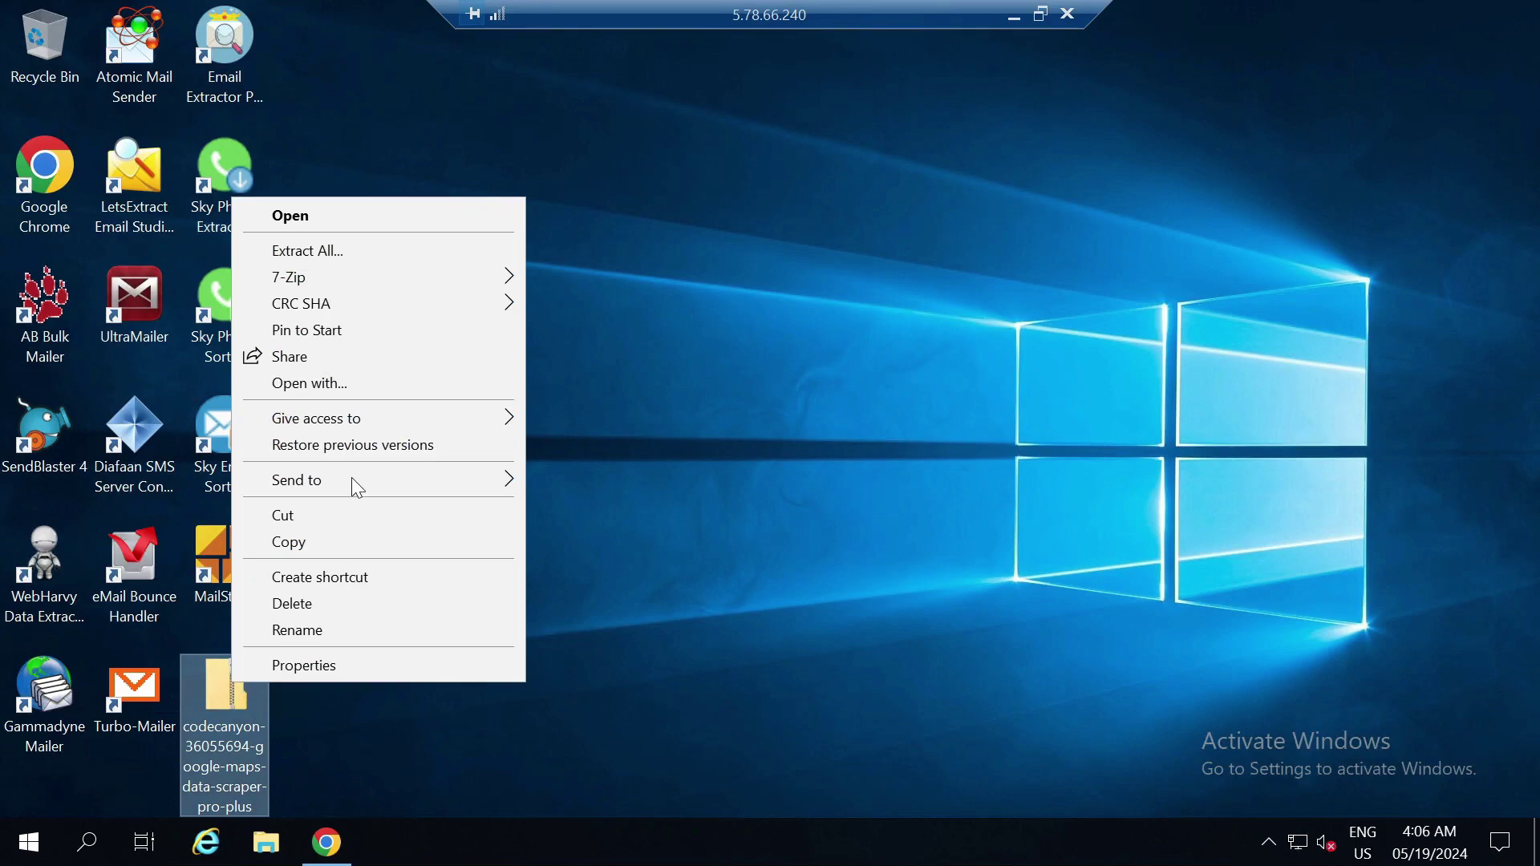
pyautogui.moveTo(360, 281)
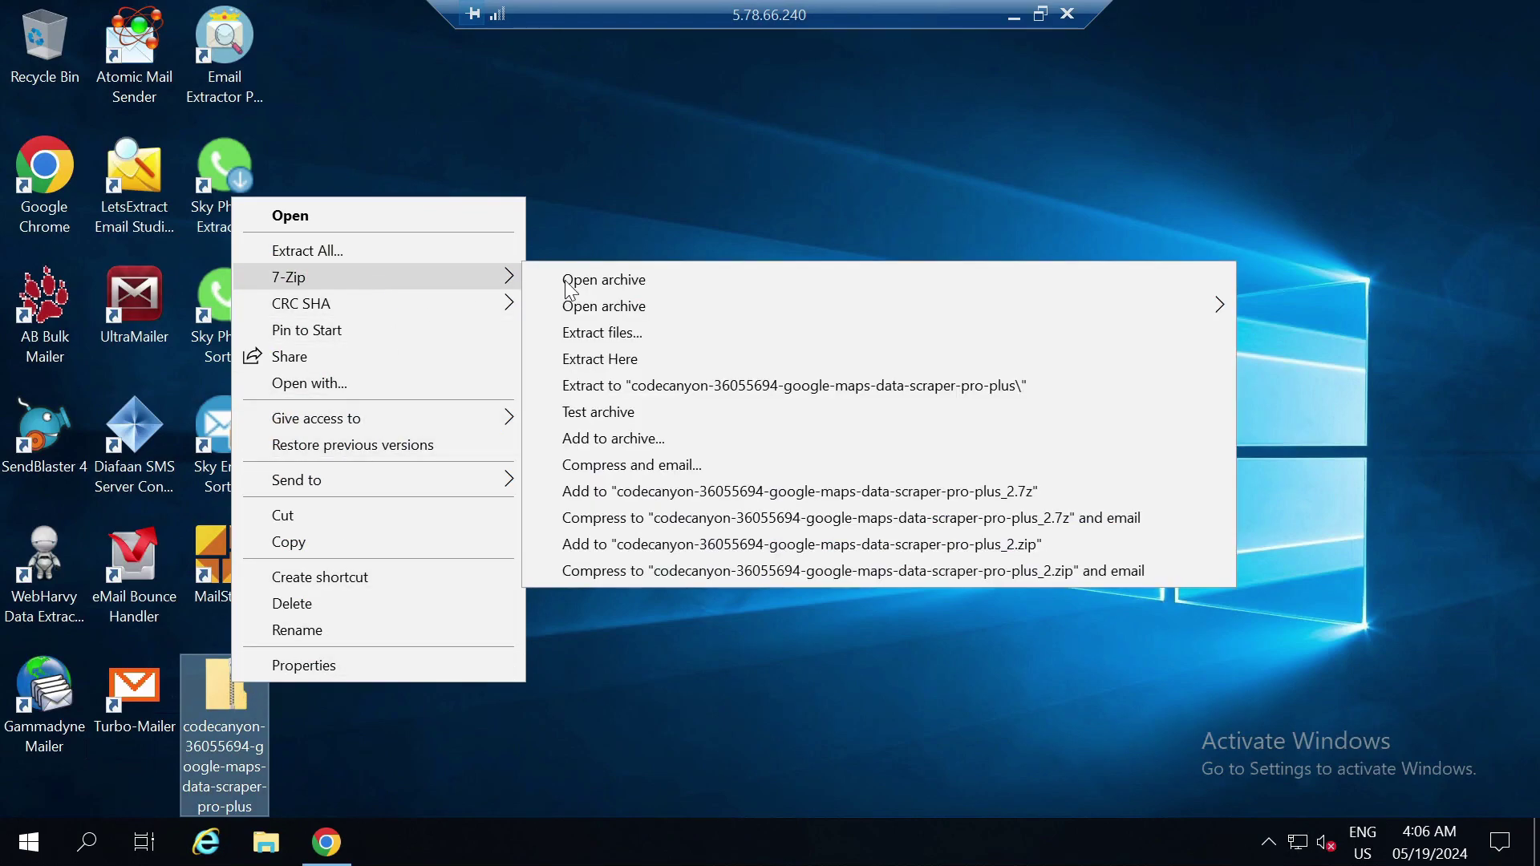
pyautogui.click(650, 386)
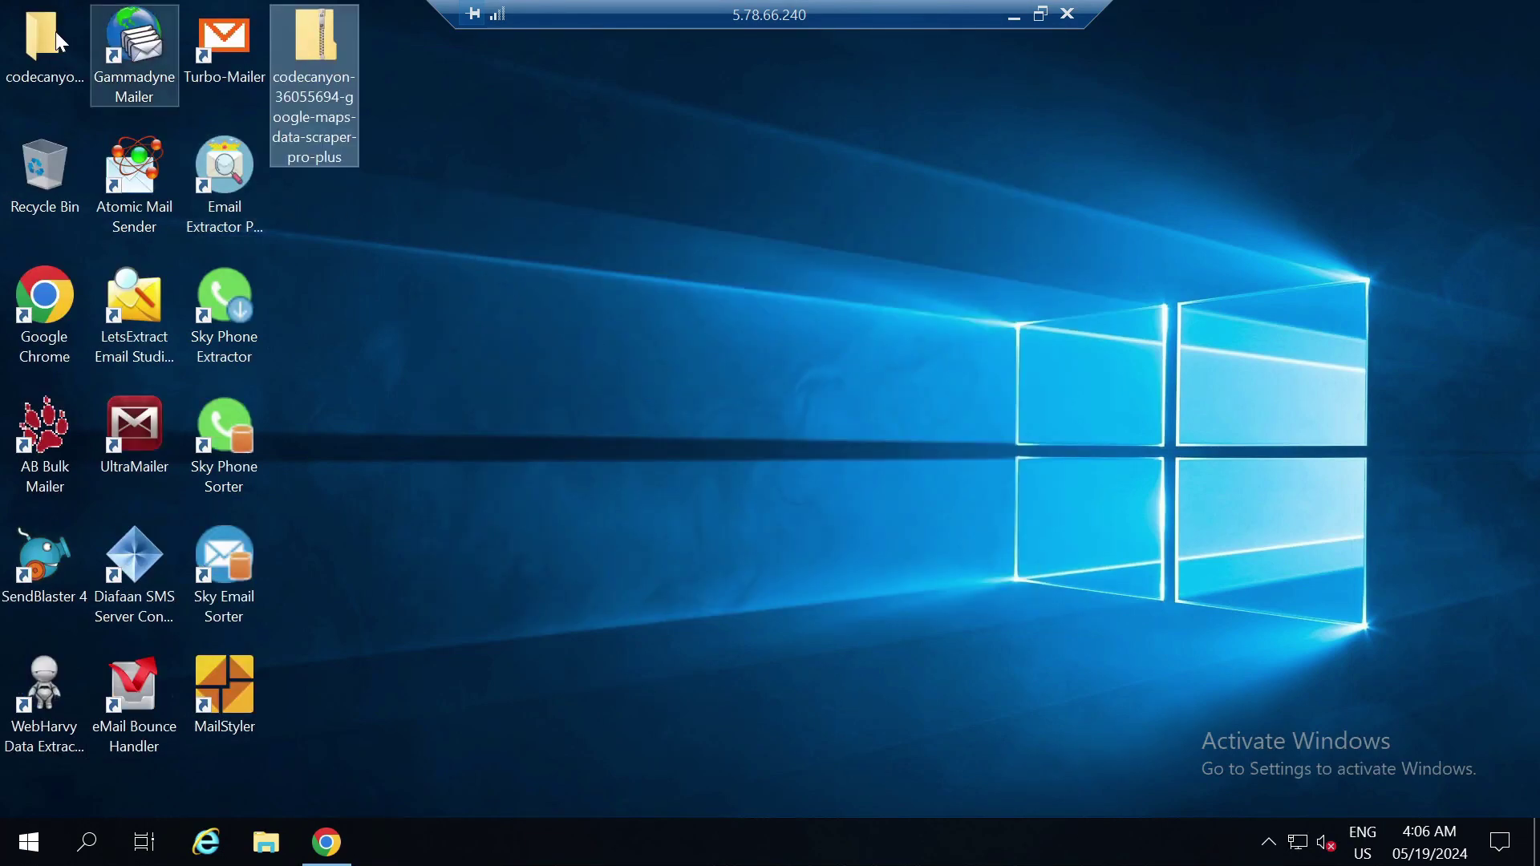
pyautogui.moveTo(55, 30); pyautogui.dragTo(417, 186)
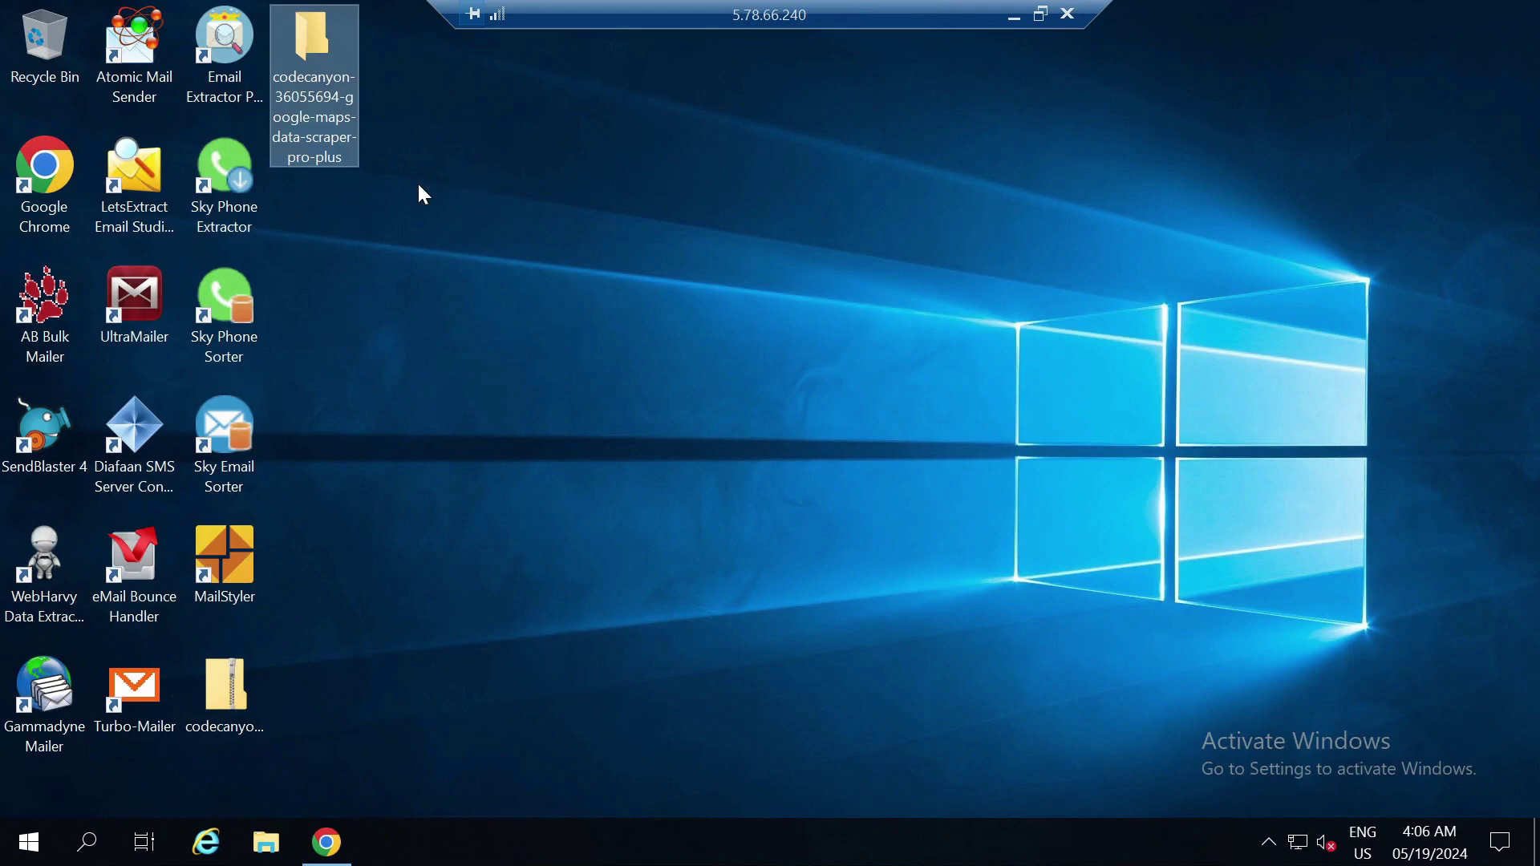
pyautogui.click(404, 150)
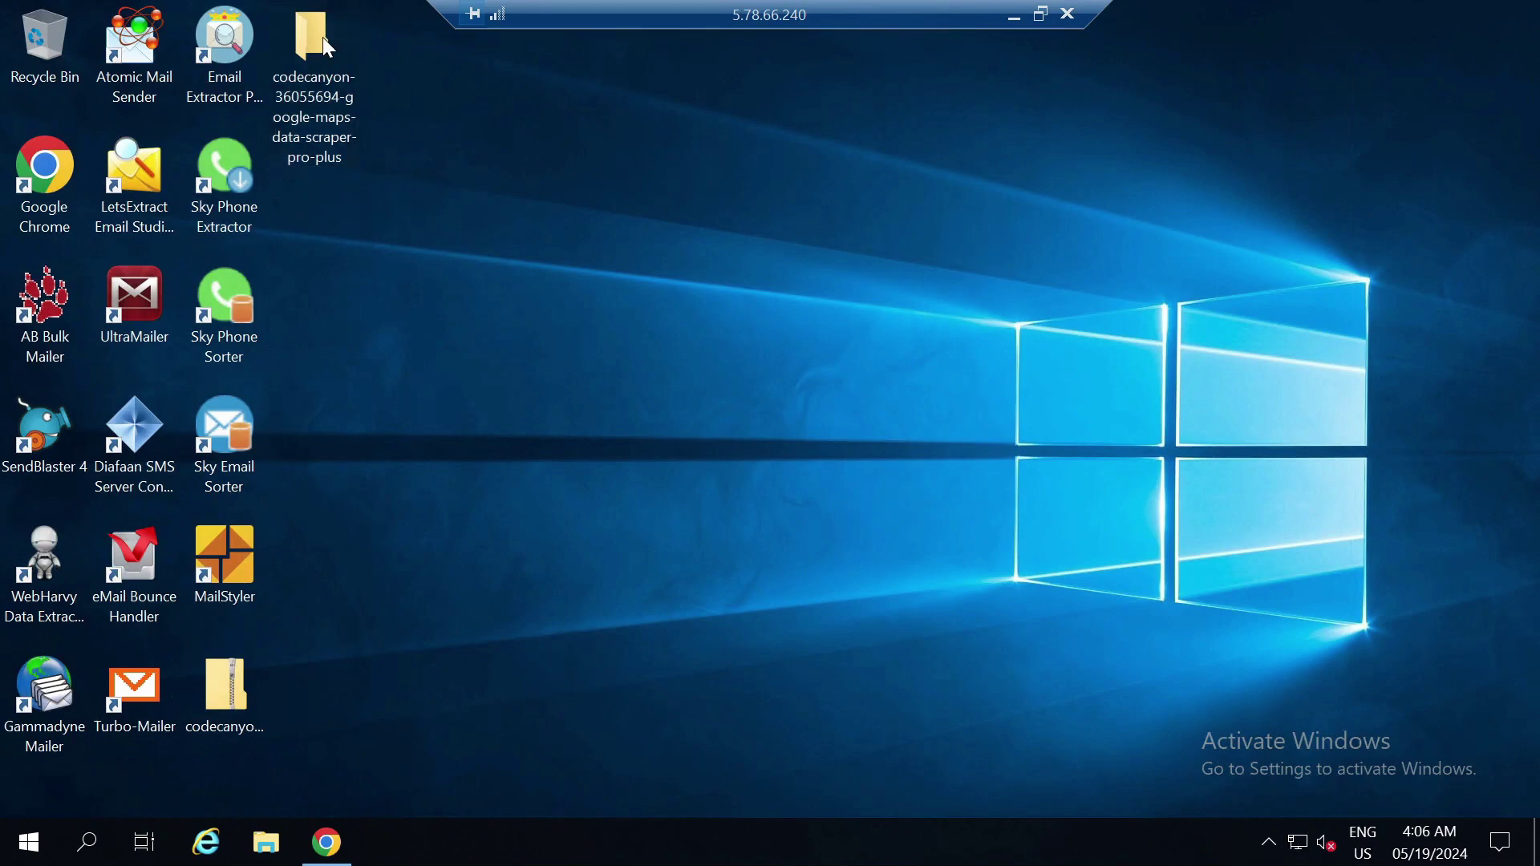
# Browse to Release\Exe-binary\v.1.18.7 and launch Google Maps Scraper PRO Plus
pyautogui.doubleClick(322, 37)
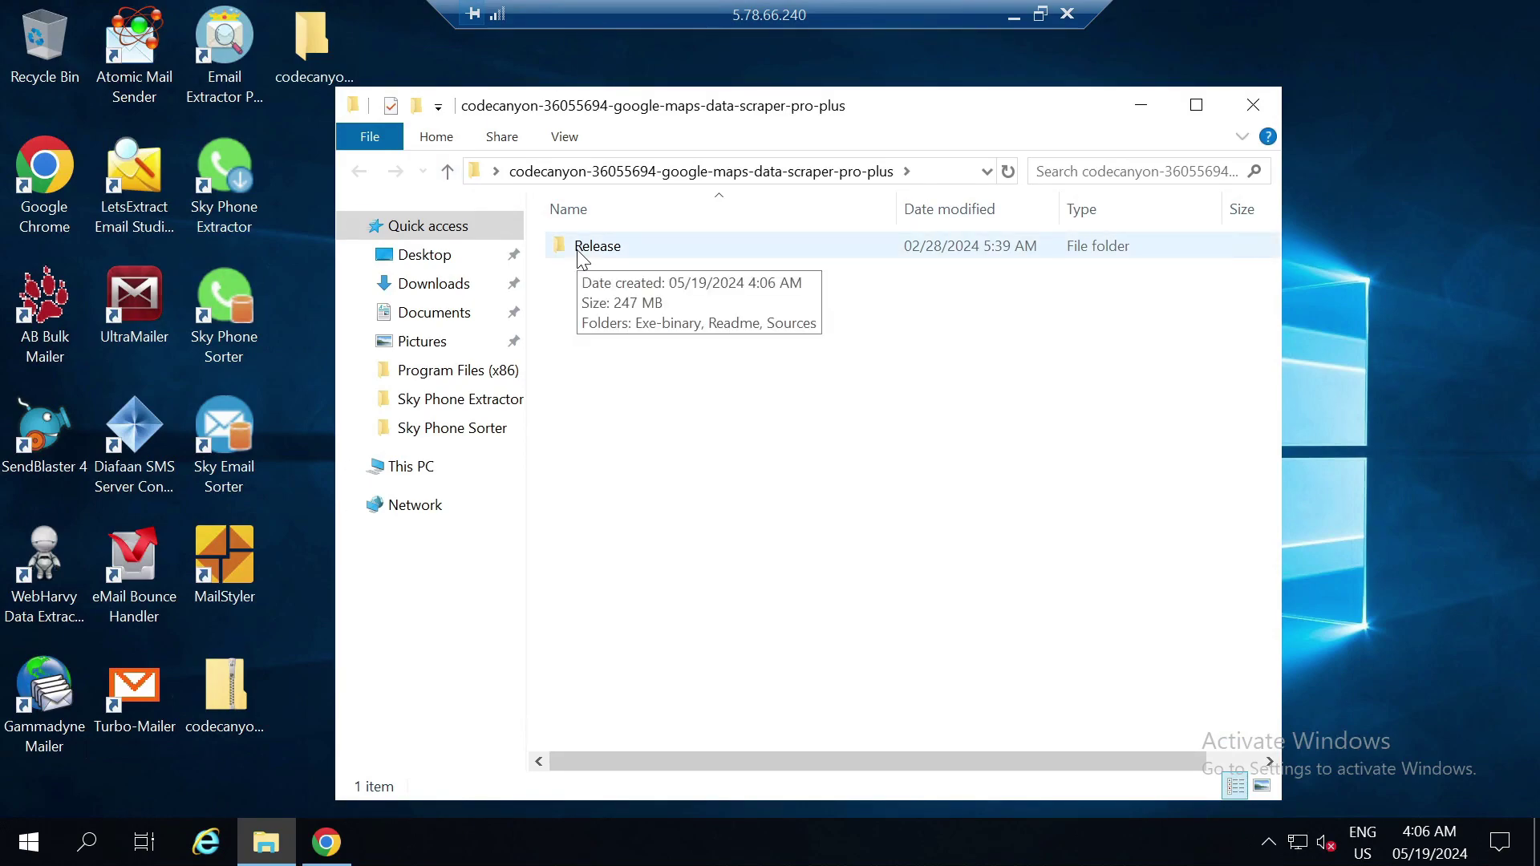
pyautogui.doubleClick(583, 258)
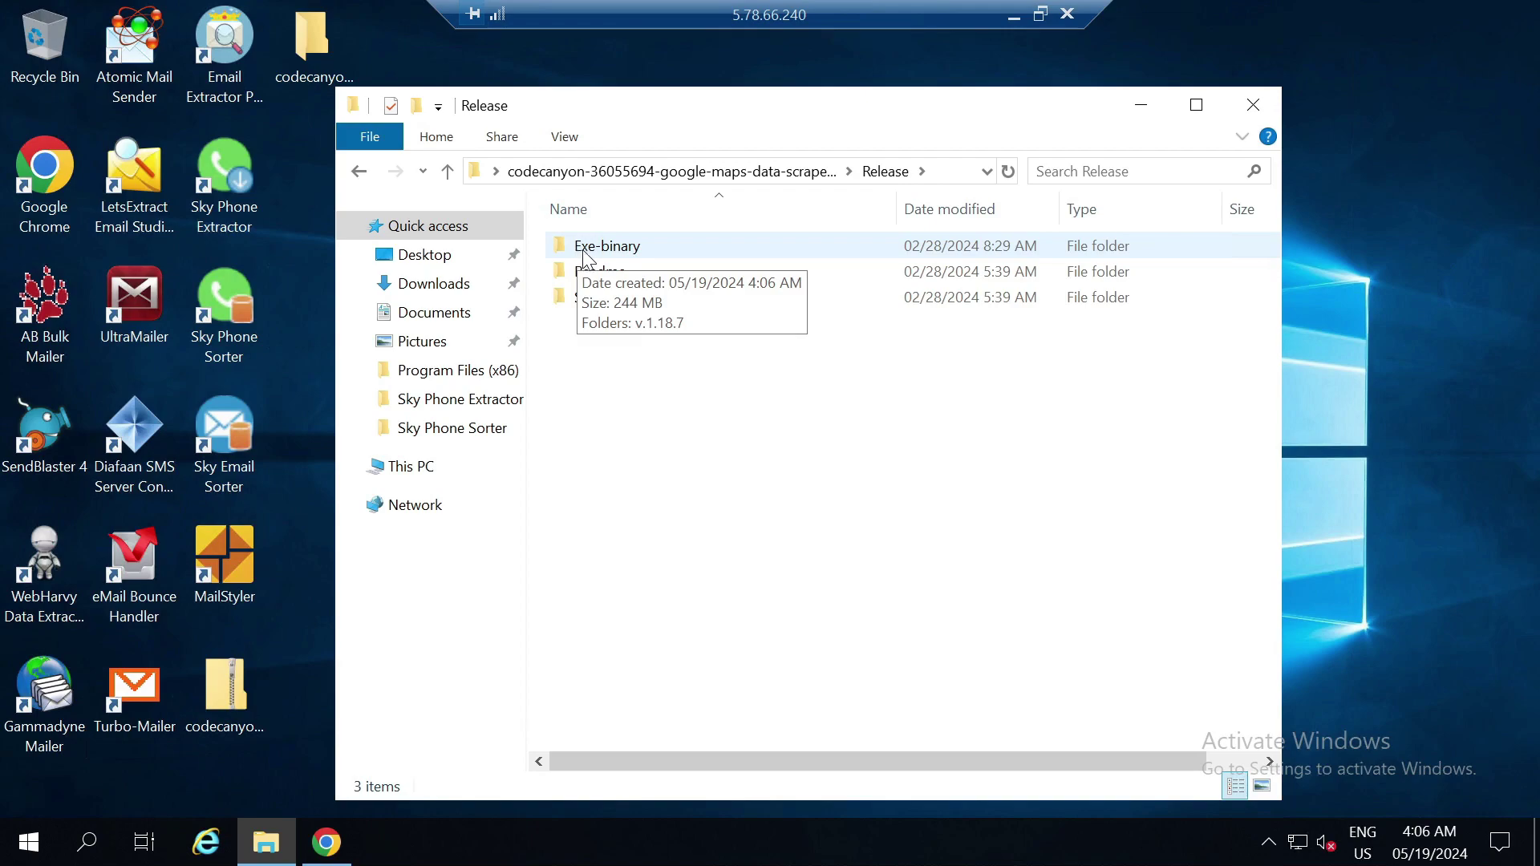
pyautogui.doubleClick(603, 249)
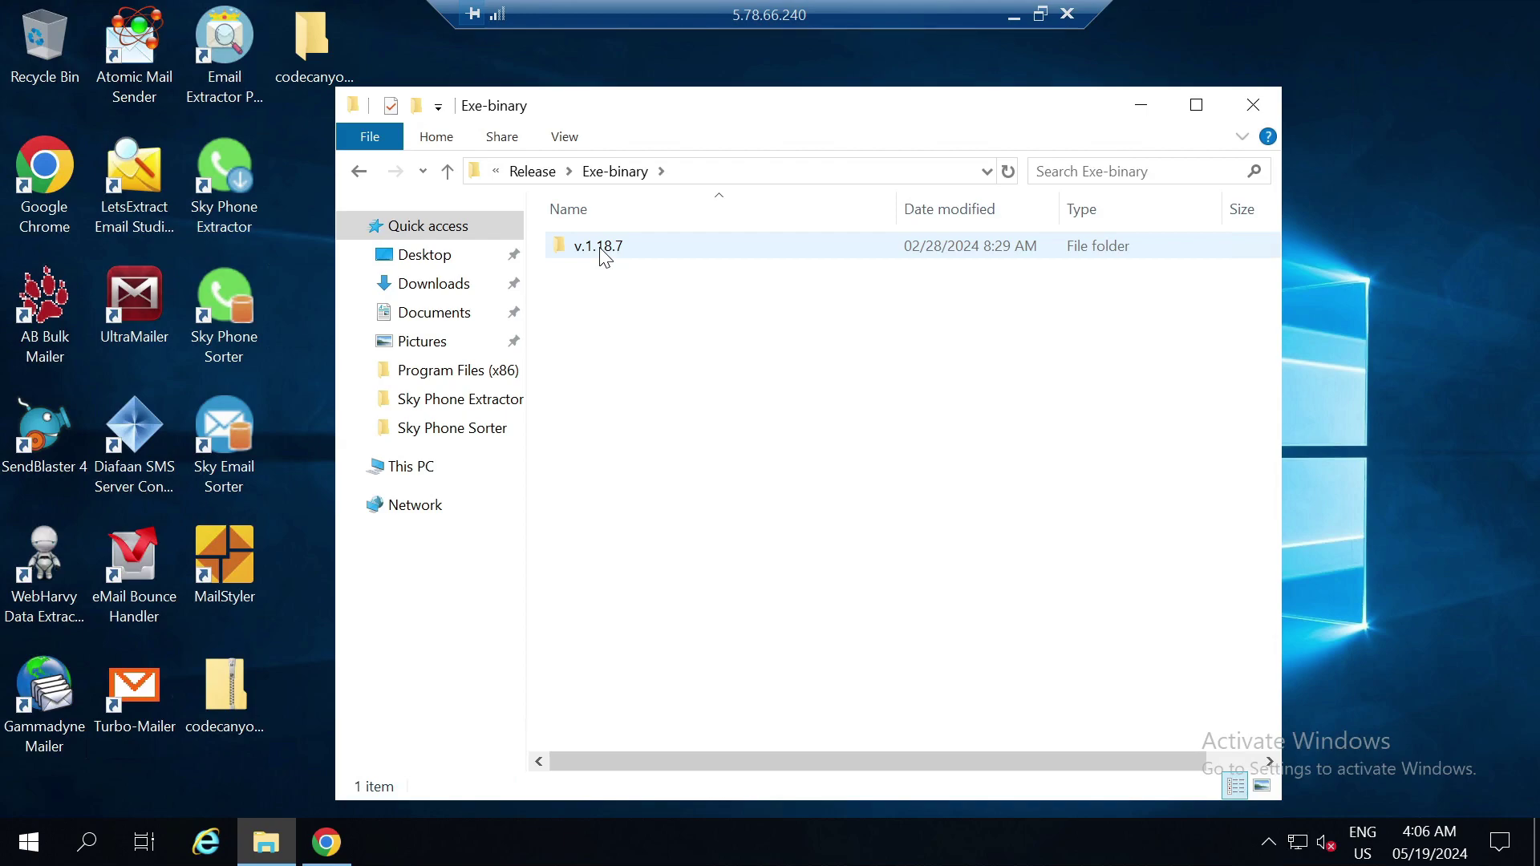
pyautogui.doubleClick(601, 248)
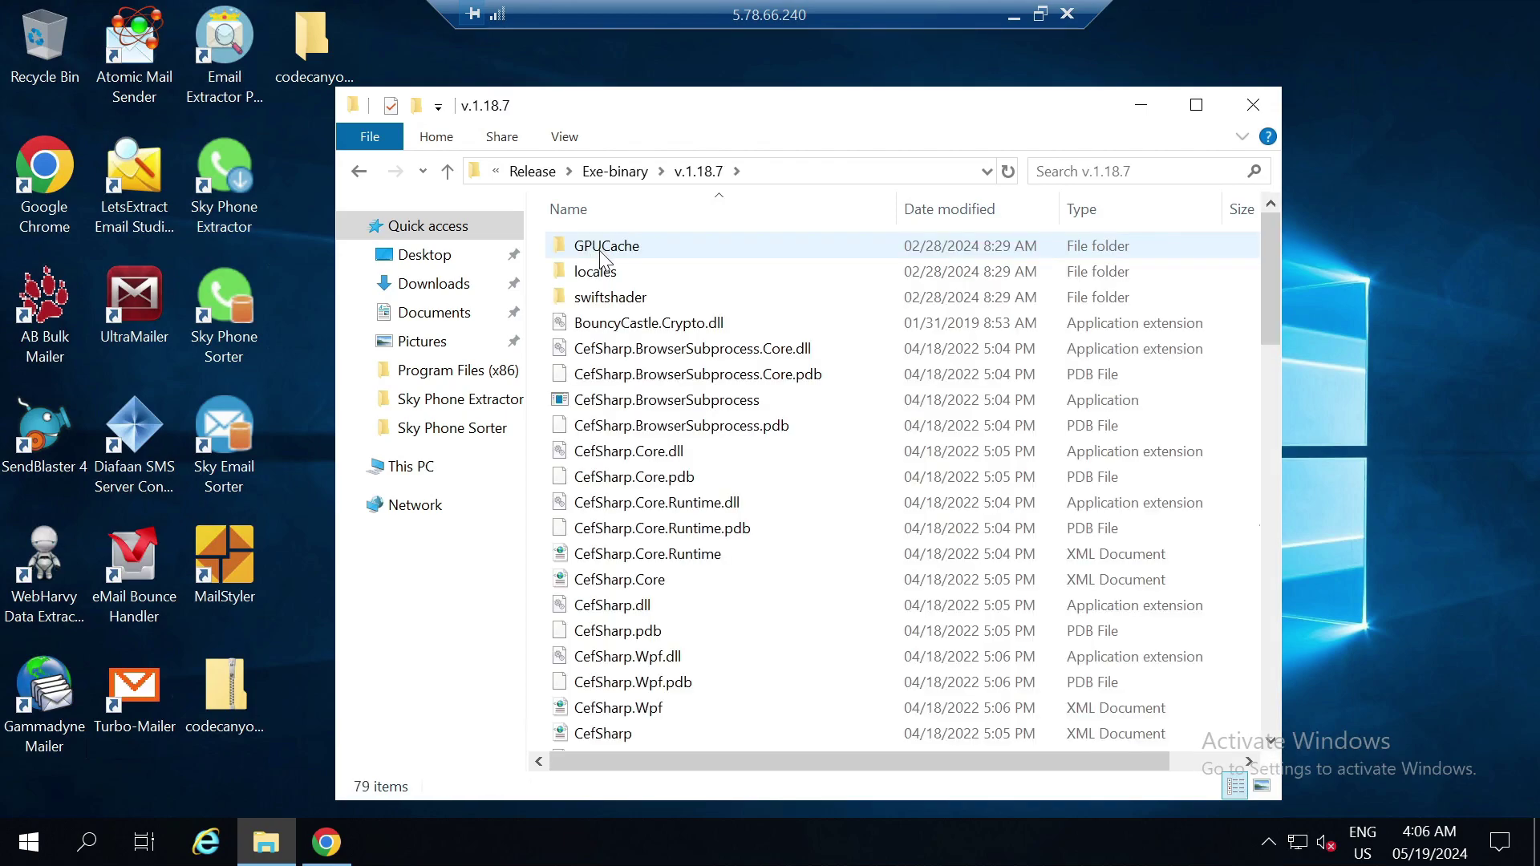
pyautogui.scroll(-1, 1268, 406)
pyautogui.scroll(-9, 1268, 406)
pyautogui.scroll(3, 1271, 483)
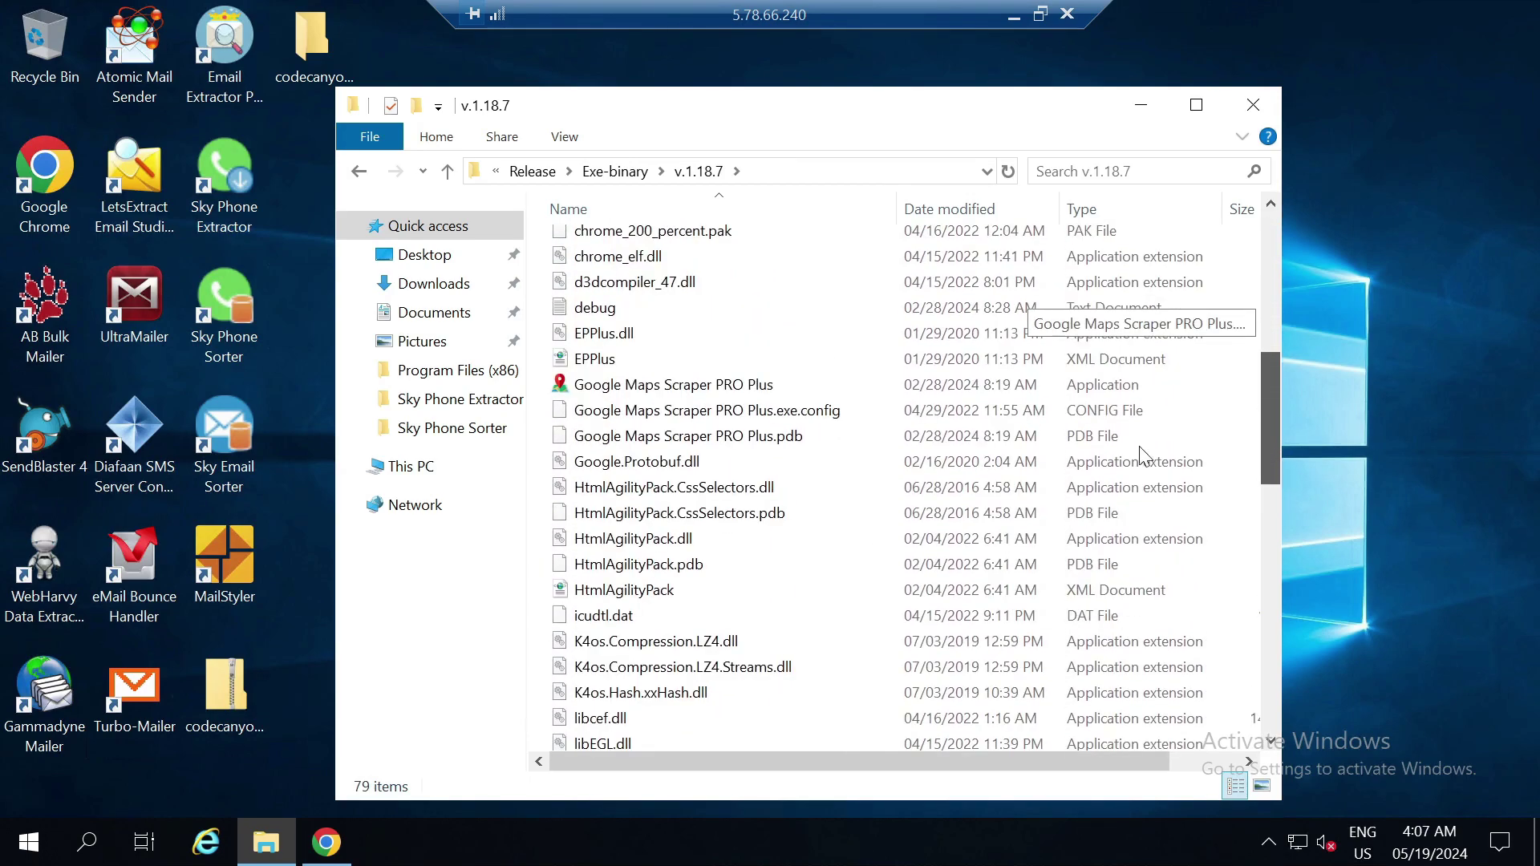
pyautogui.doubleClick(756, 390)
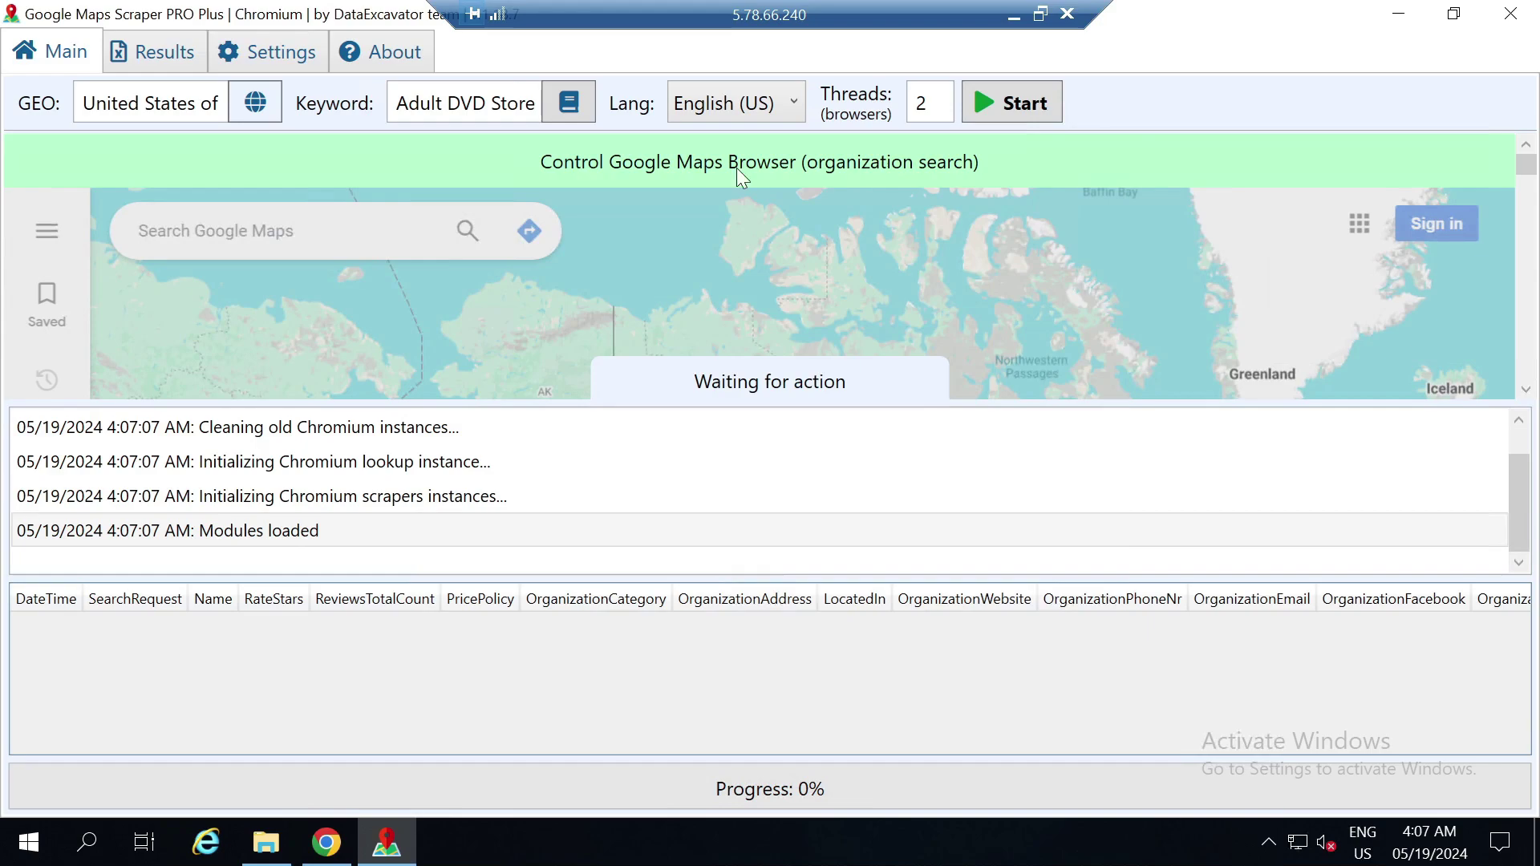
pyautogui.click(277, 50)
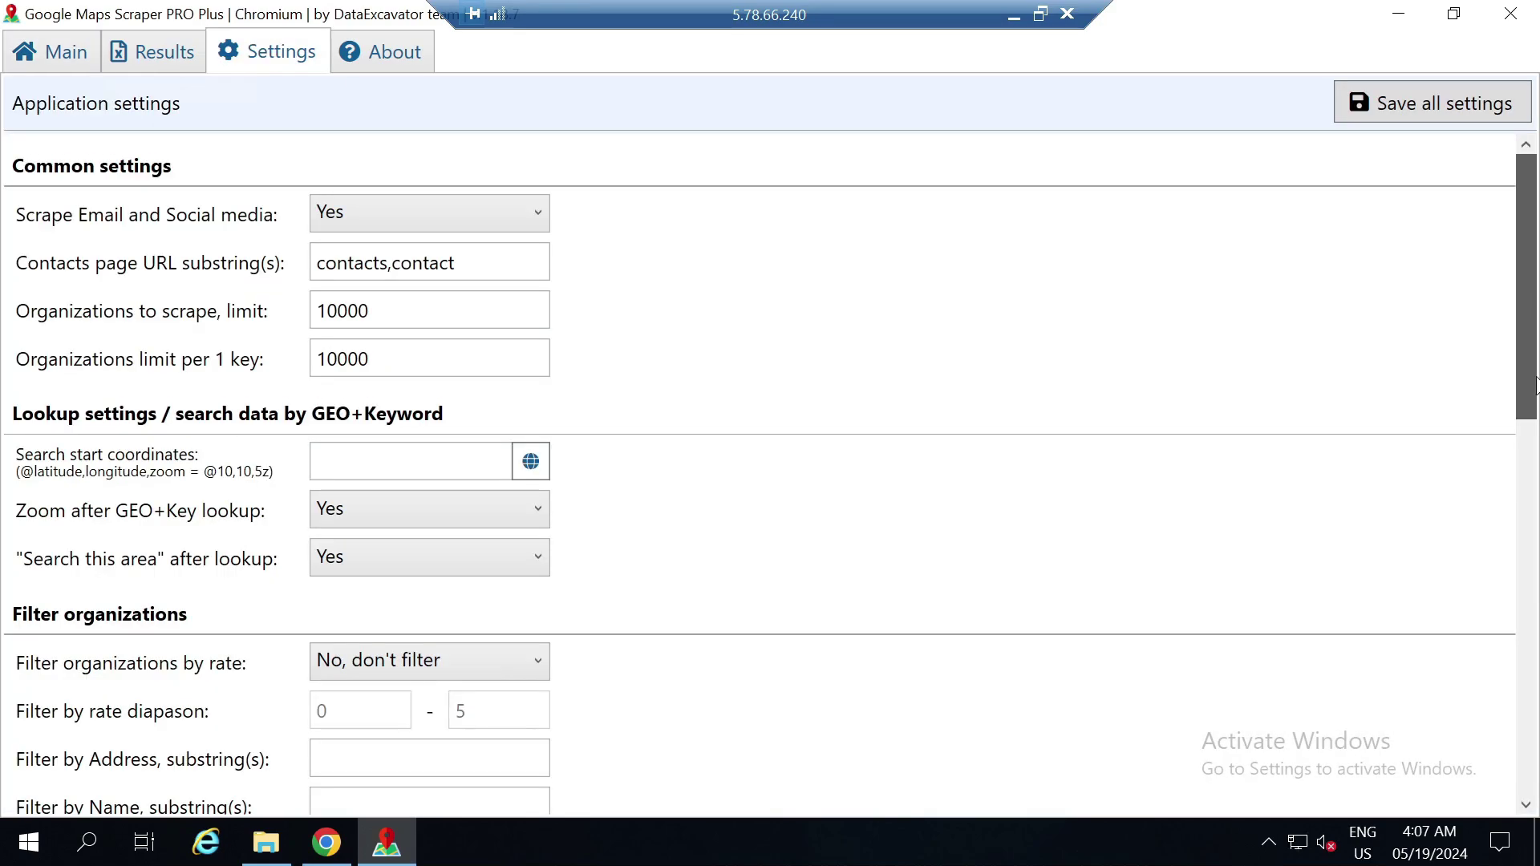
pyautogui.scroll(-5, 1538, 421)
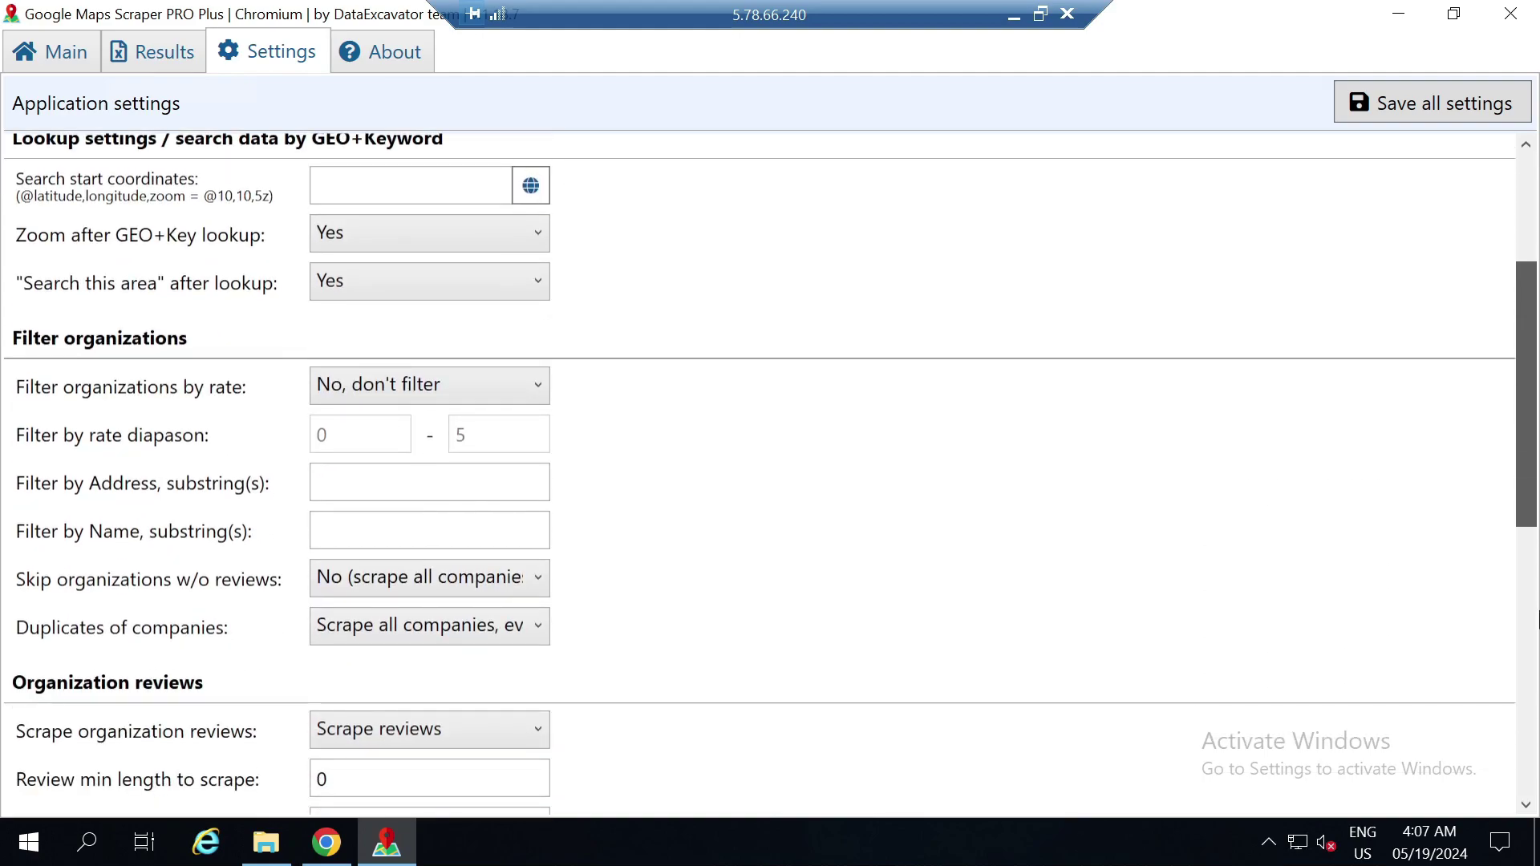
pyautogui.scroll(-8, 1537, 724)
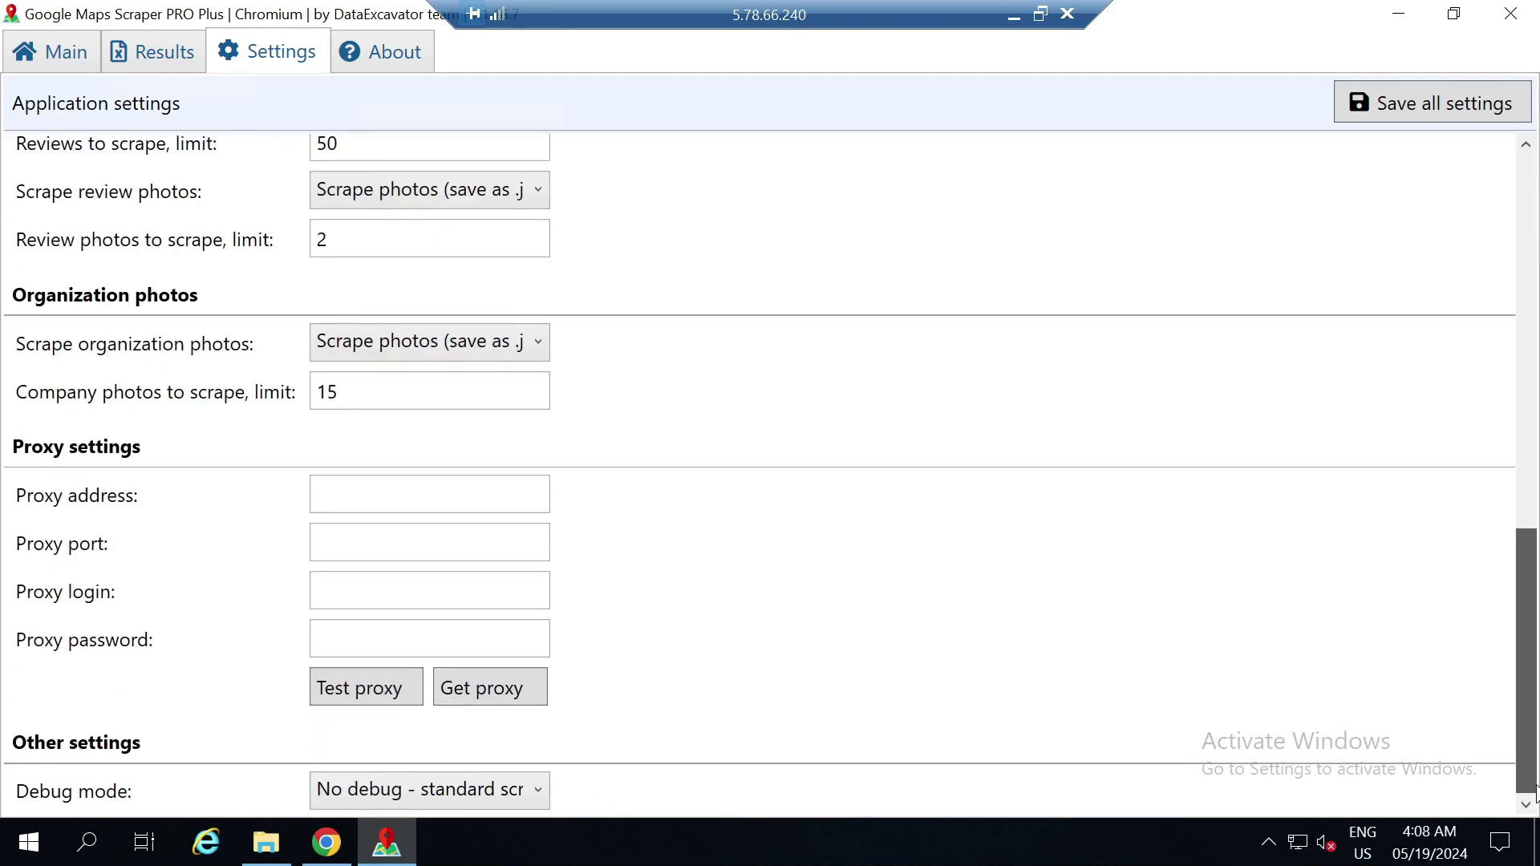
pyautogui.scroll(14, 1530, 766)
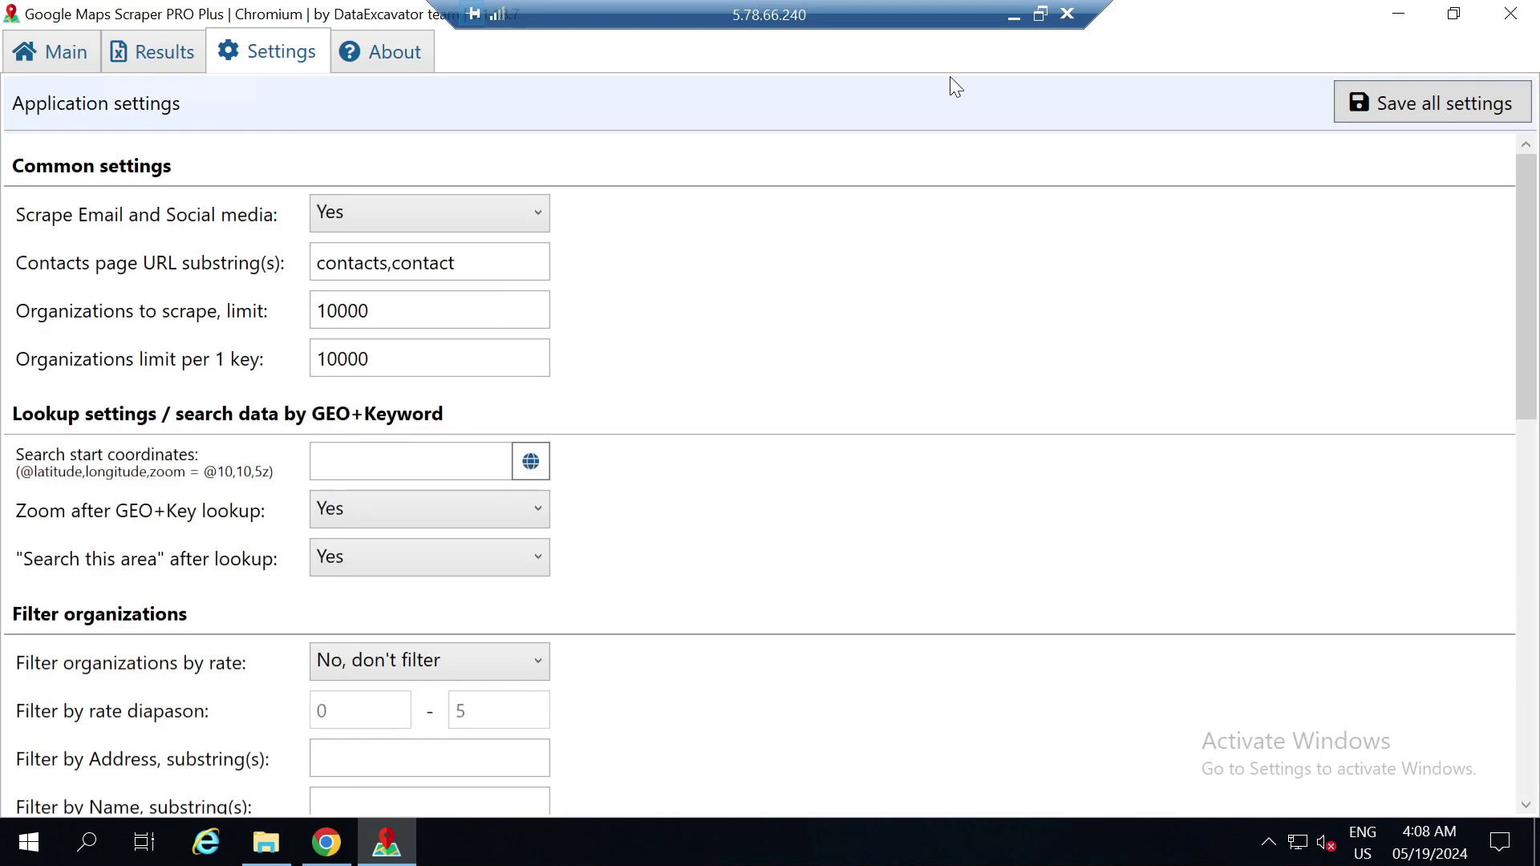
pyautogui.click(24, 65)
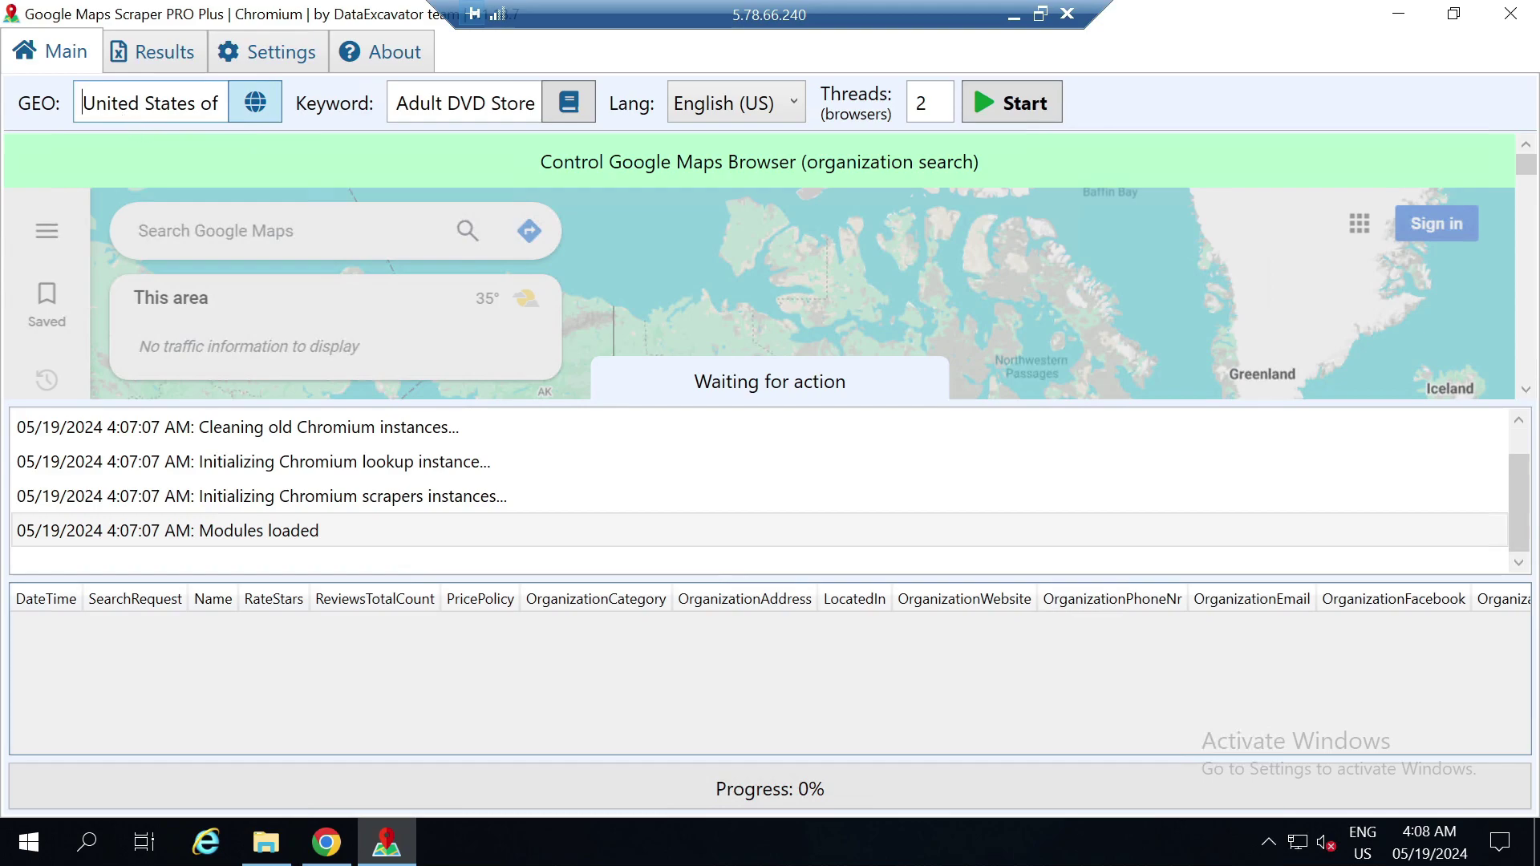
pyautogui.moveTo(82, 102); pyautogui.dragTo(227, 102)
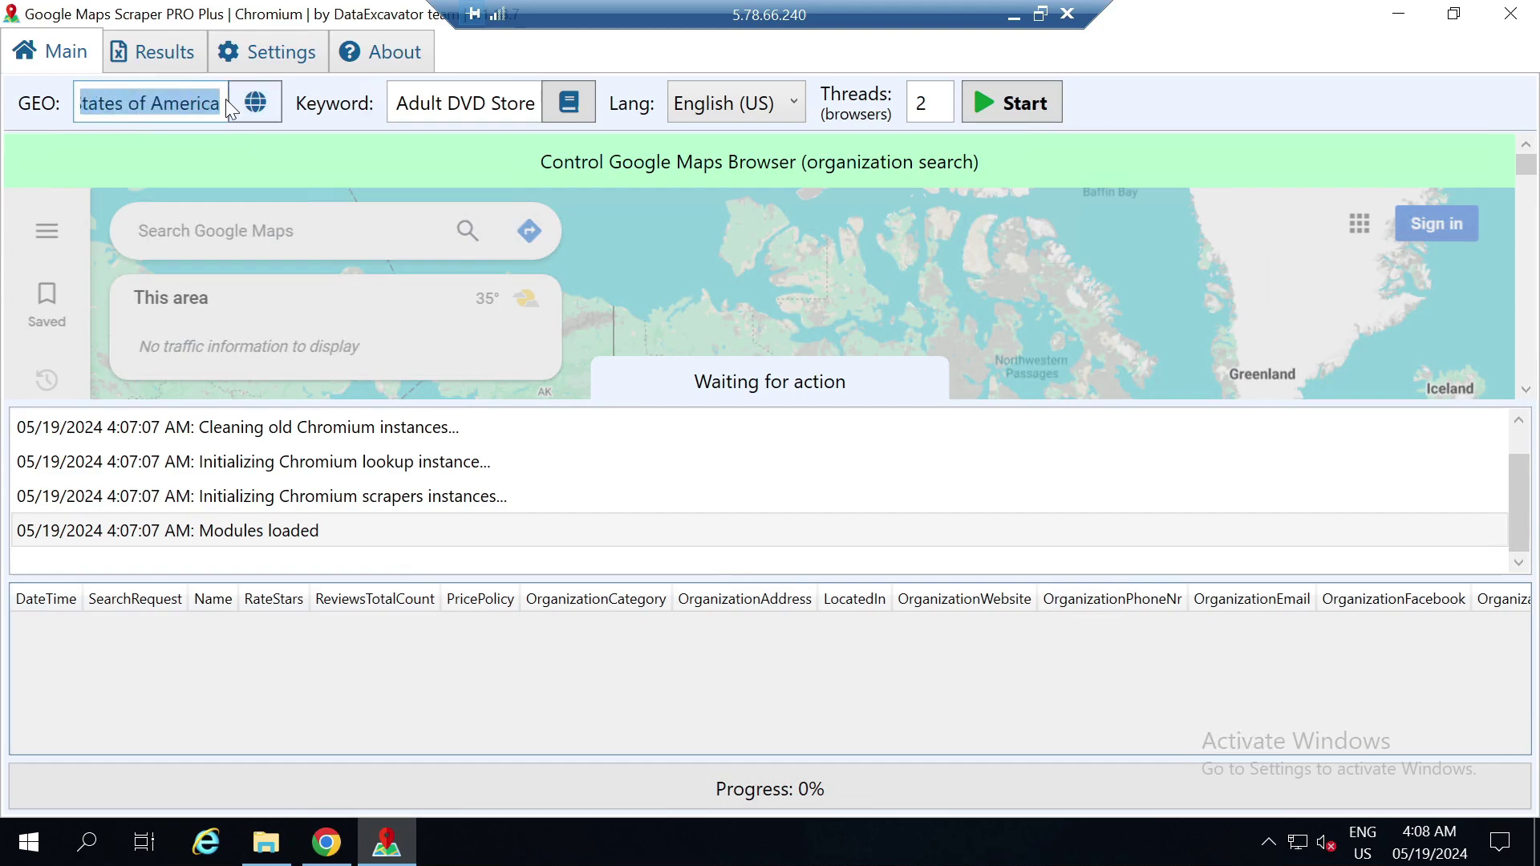
# Replace the Adult DVD Store keyword with the Accounting Software Company category
pyautogui.click(569, 103)
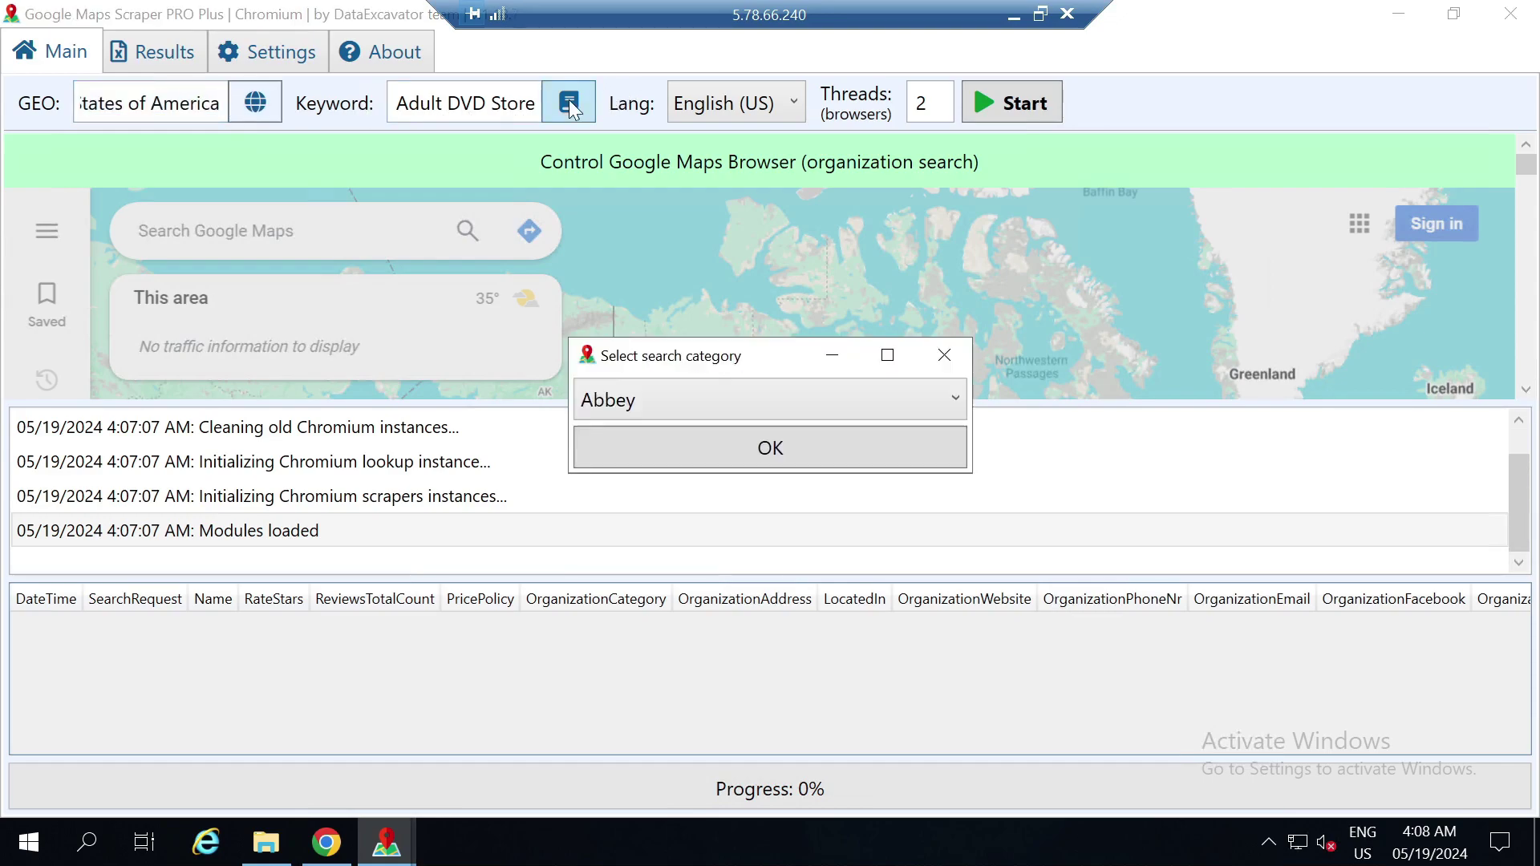
pyautogui.click(750, 393)
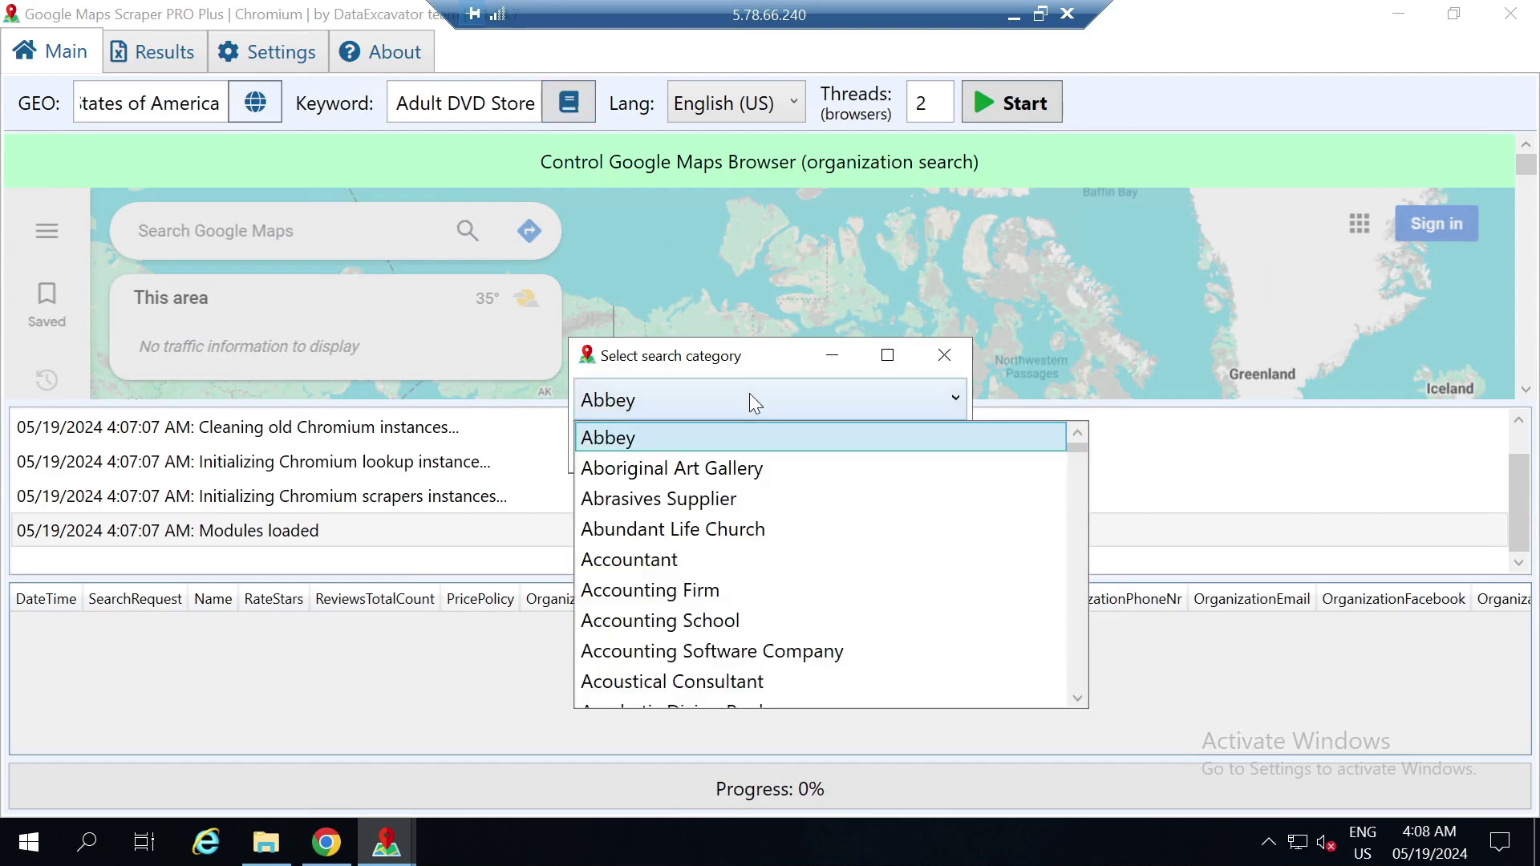
pyautogui.click(725, 652)
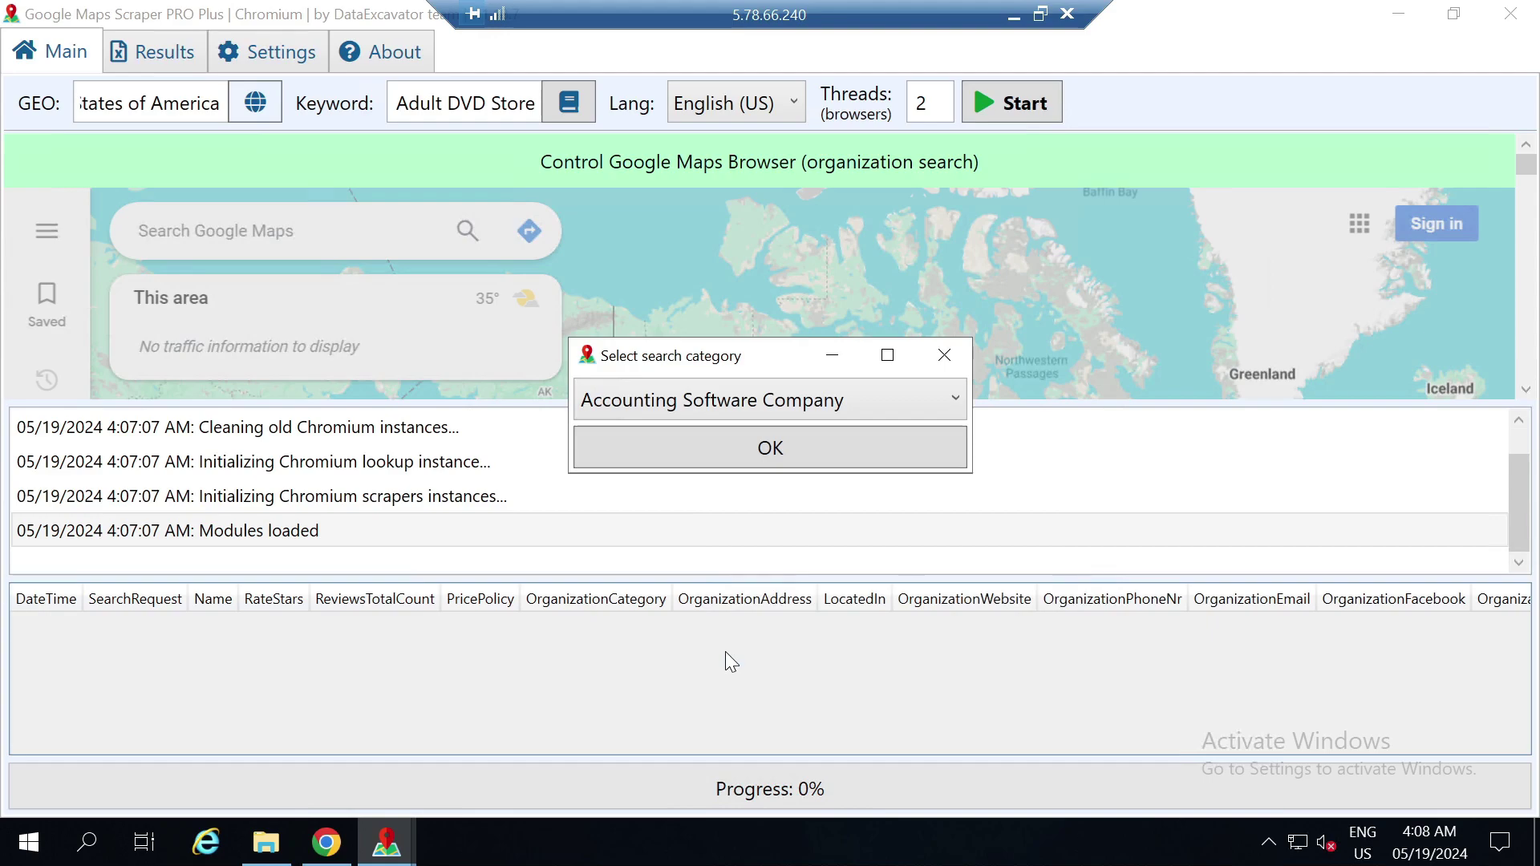
pyautogui.click(719, 453)
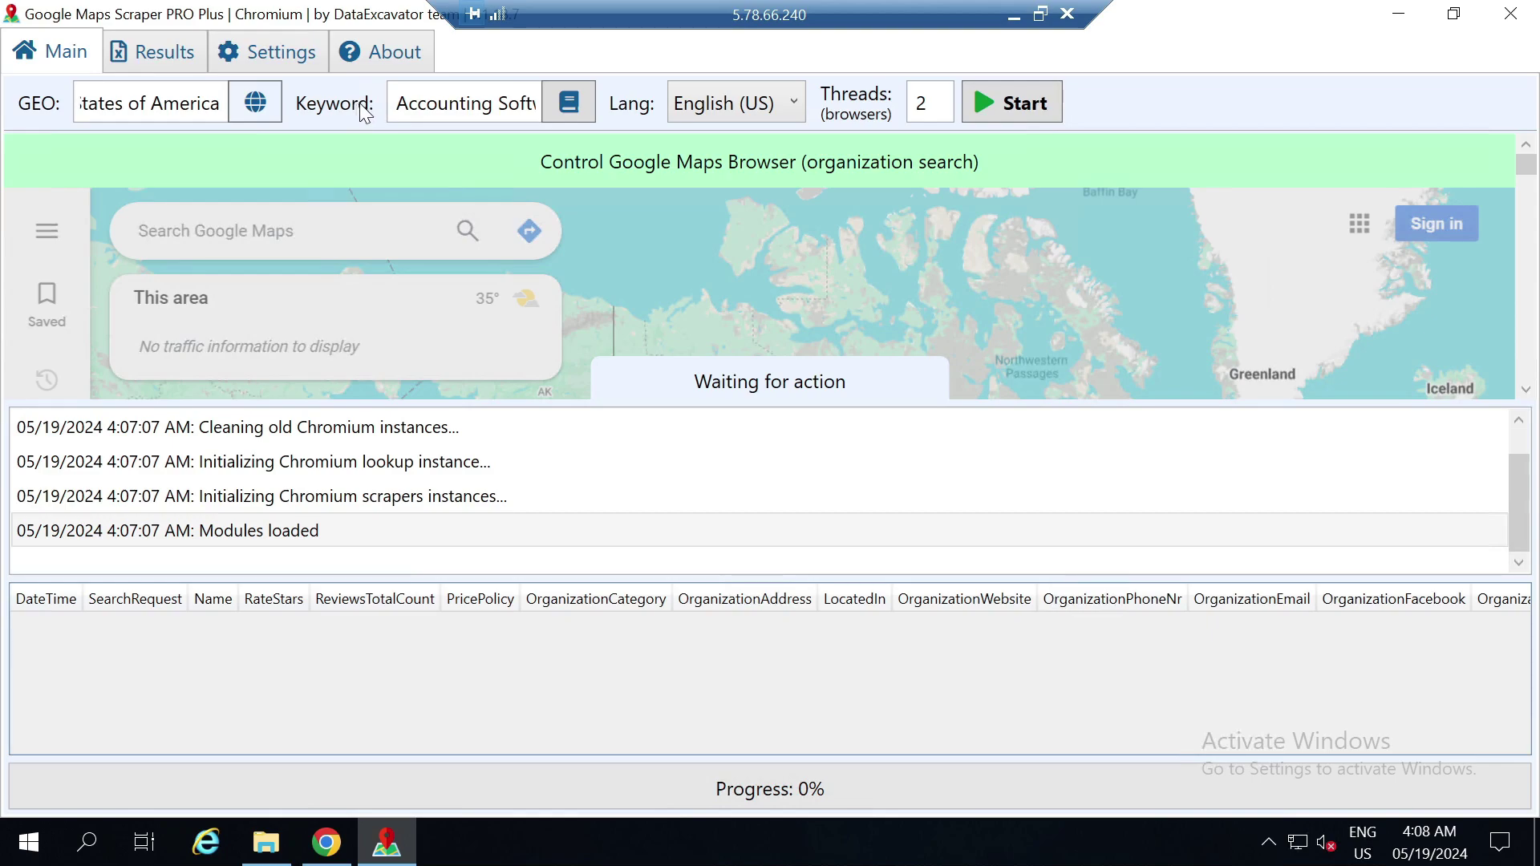
# Start scraping Accounting Software Company businesses in United States of America
pyautogui.click(408, 103)
pyautogui.click(1008, 107)
pyautogui.click(1005, 104)
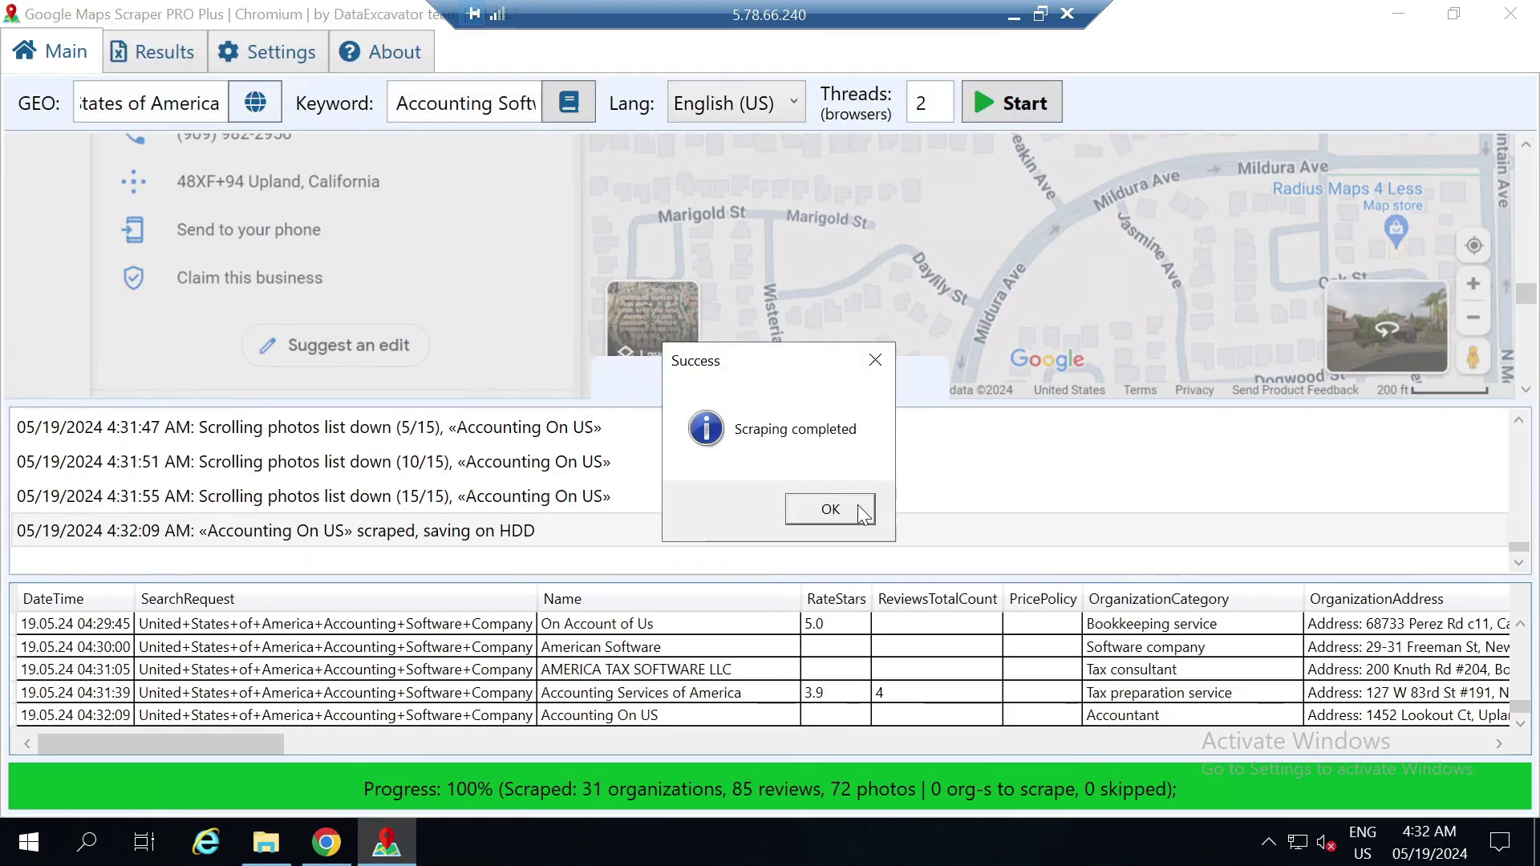
# Dismiss the 'Scraping completed' notice once 31 organizations are scraped
pyautogui.click(831, 508)
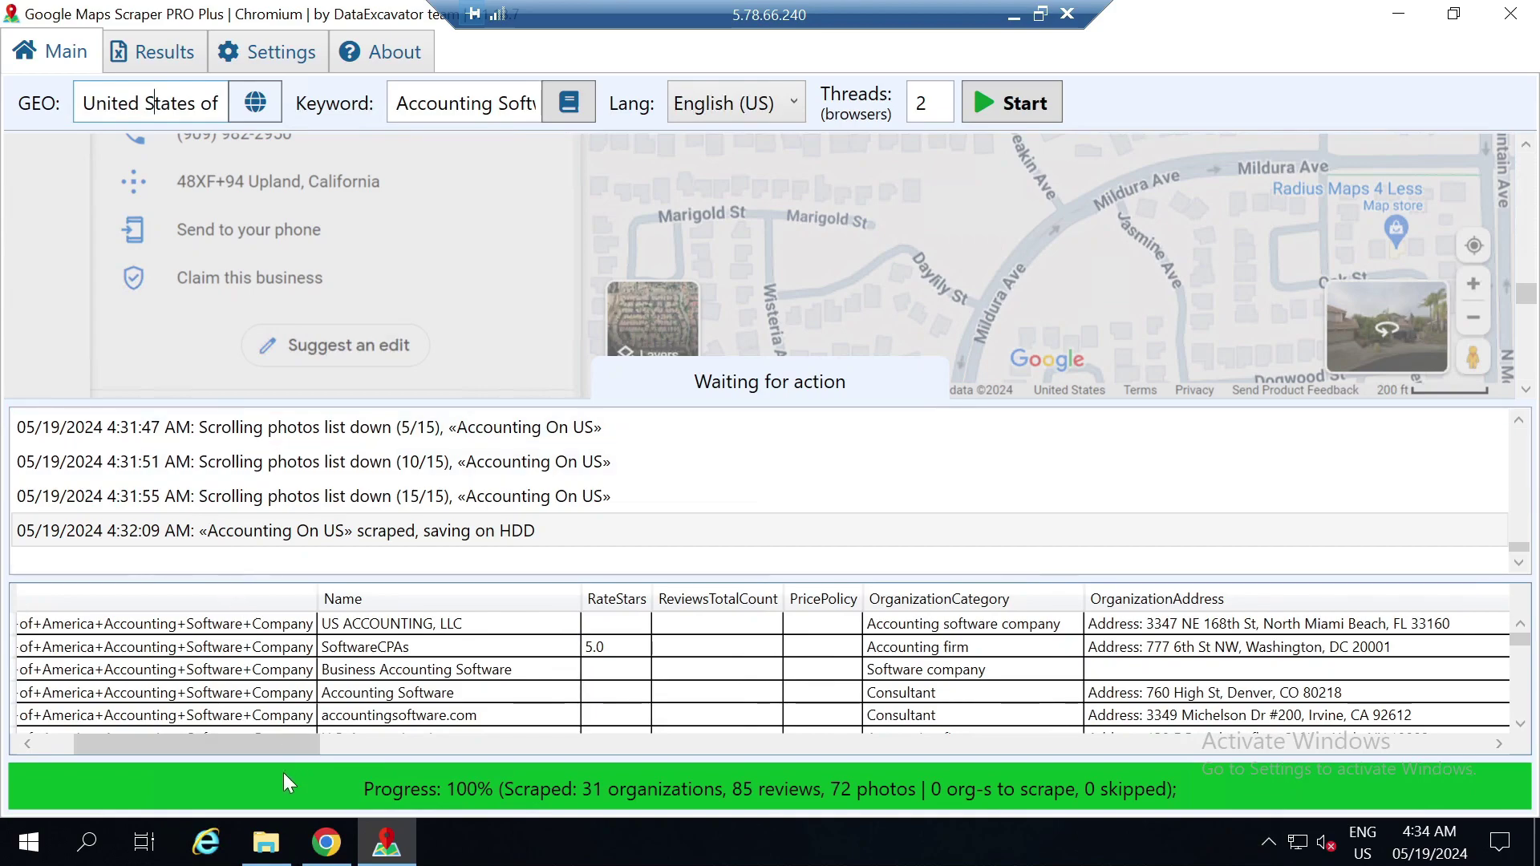
pyautogui.moveTo(245, 750); pyautogui.dragTo(526, 750)
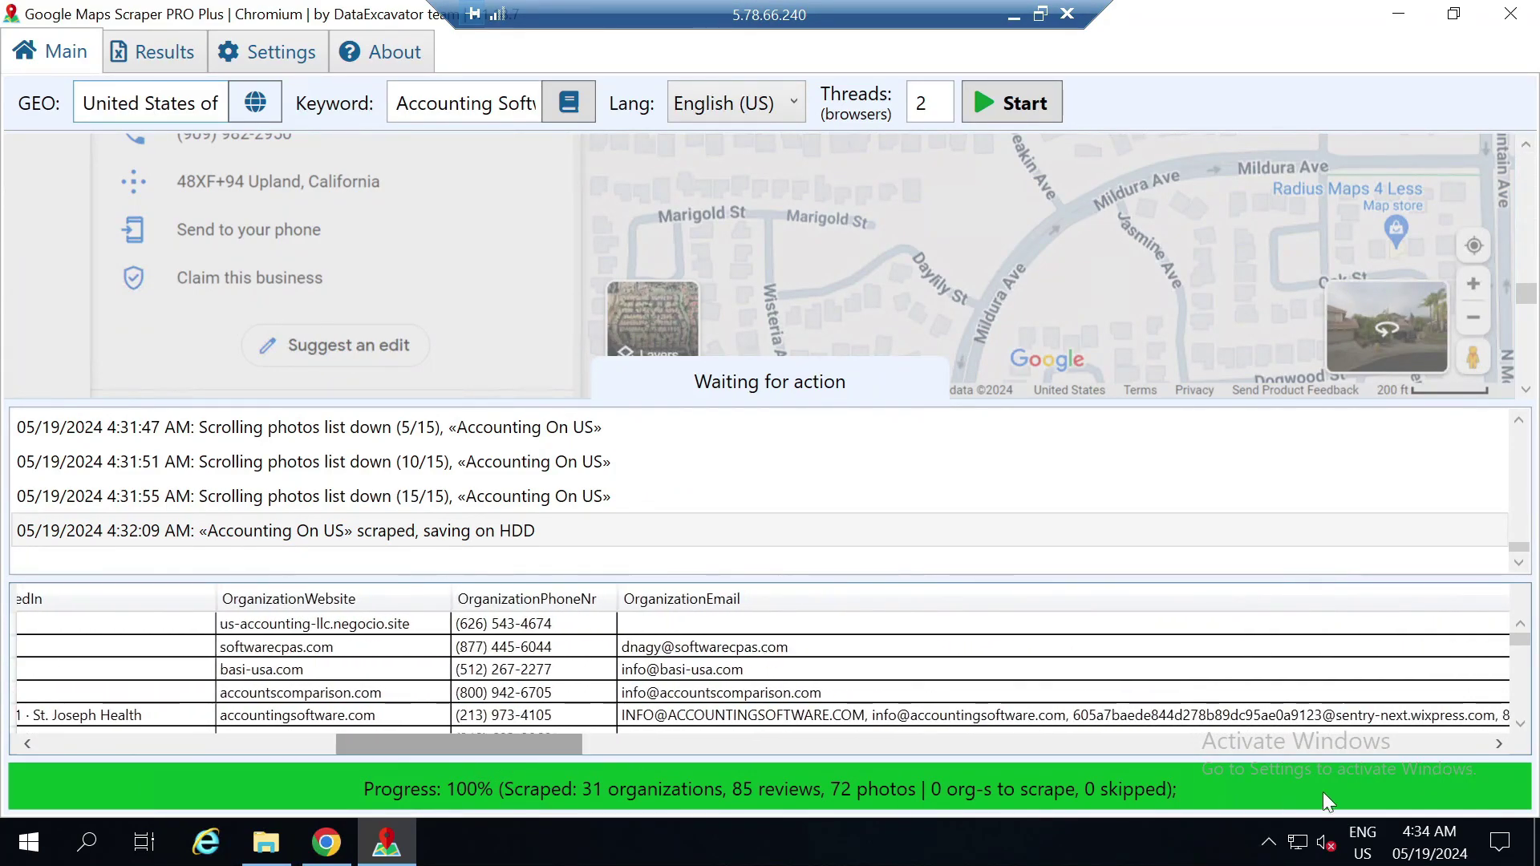
pyautogui.moveTo(1524, 637); pyautogui.dragTo(1538, 699)
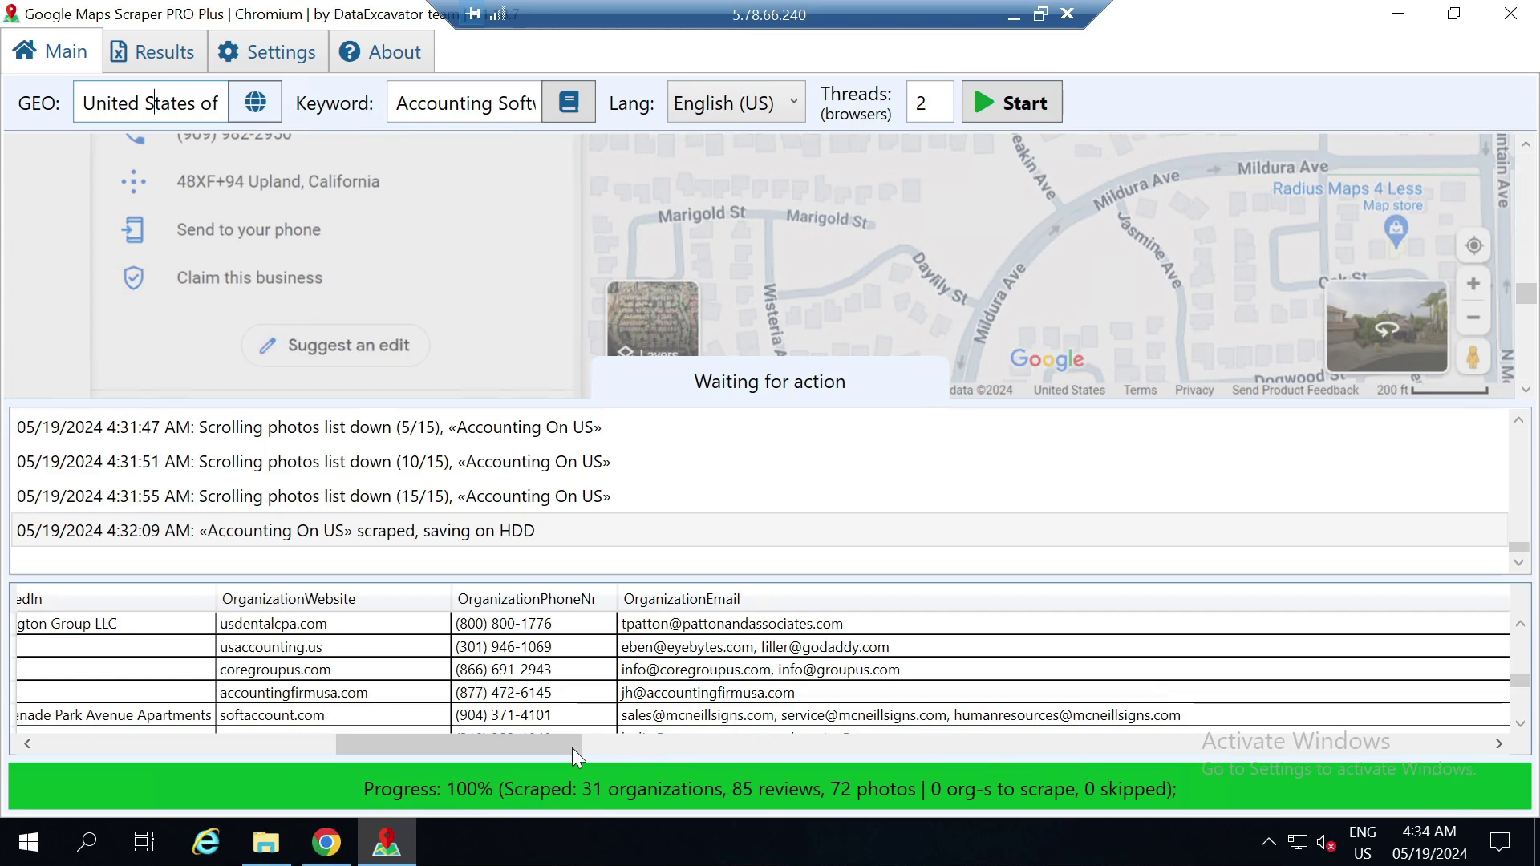
pyautogui.moveTo(571, 747); pyautogui.dragTo(1531, 741)
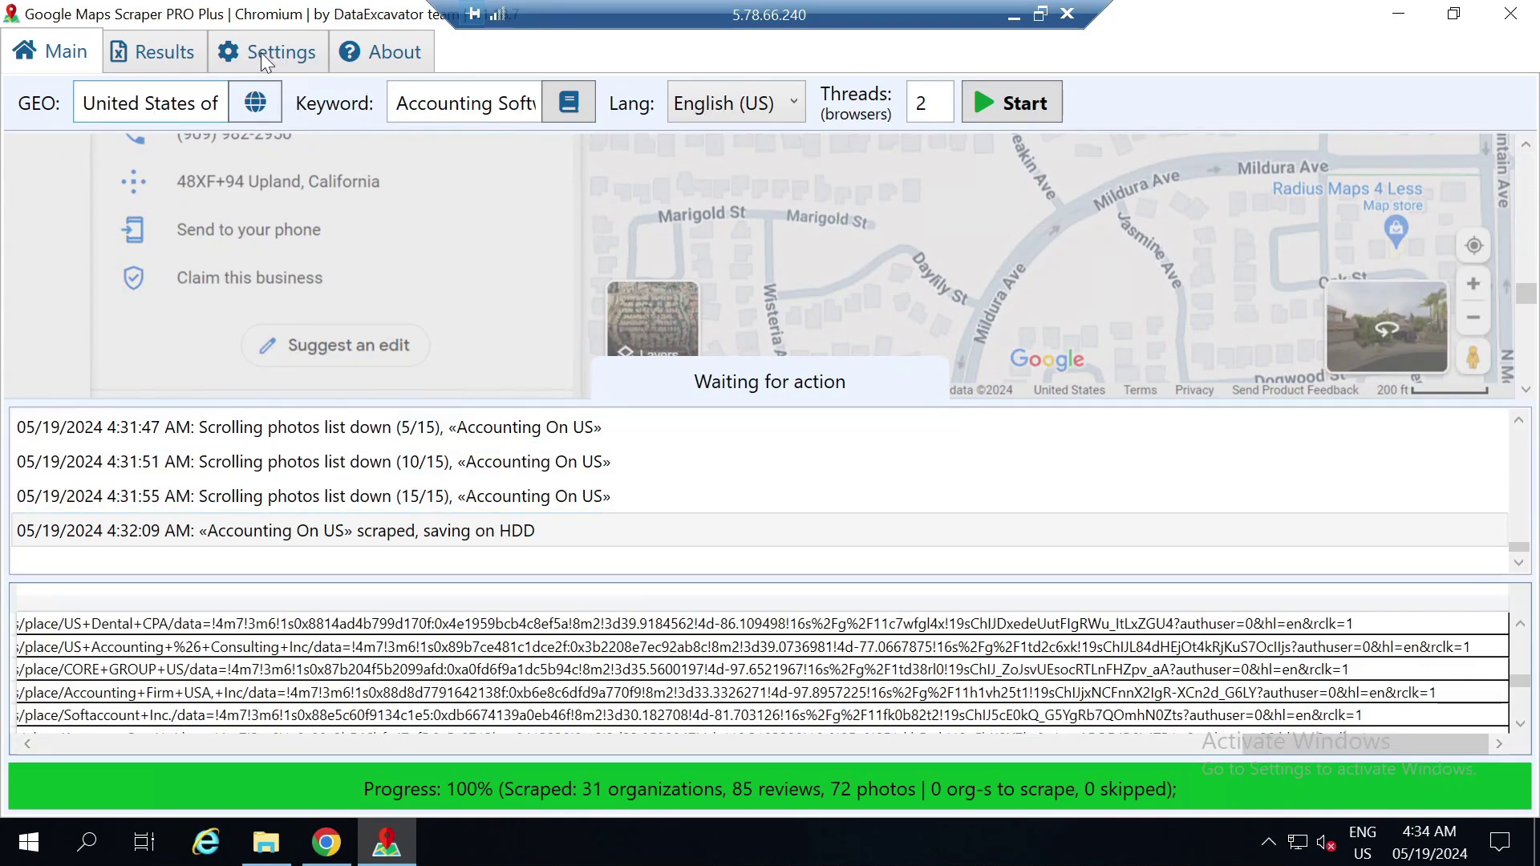
# Begin exporting the accounting project from Results with Desktop as the output folder
pyautogui.click(167, 55)
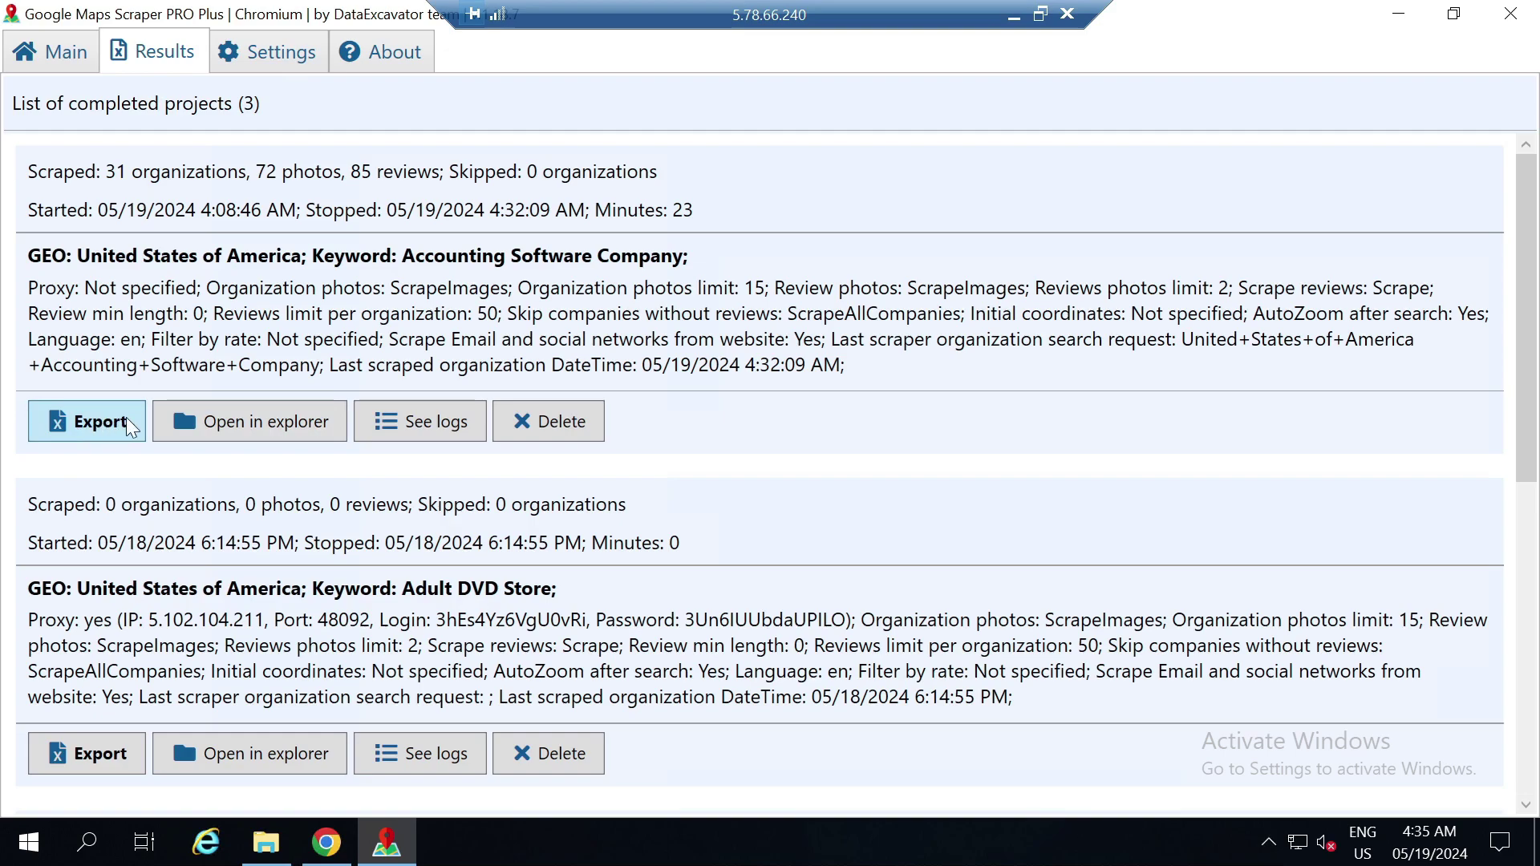
pyautogui.click(129, 427)
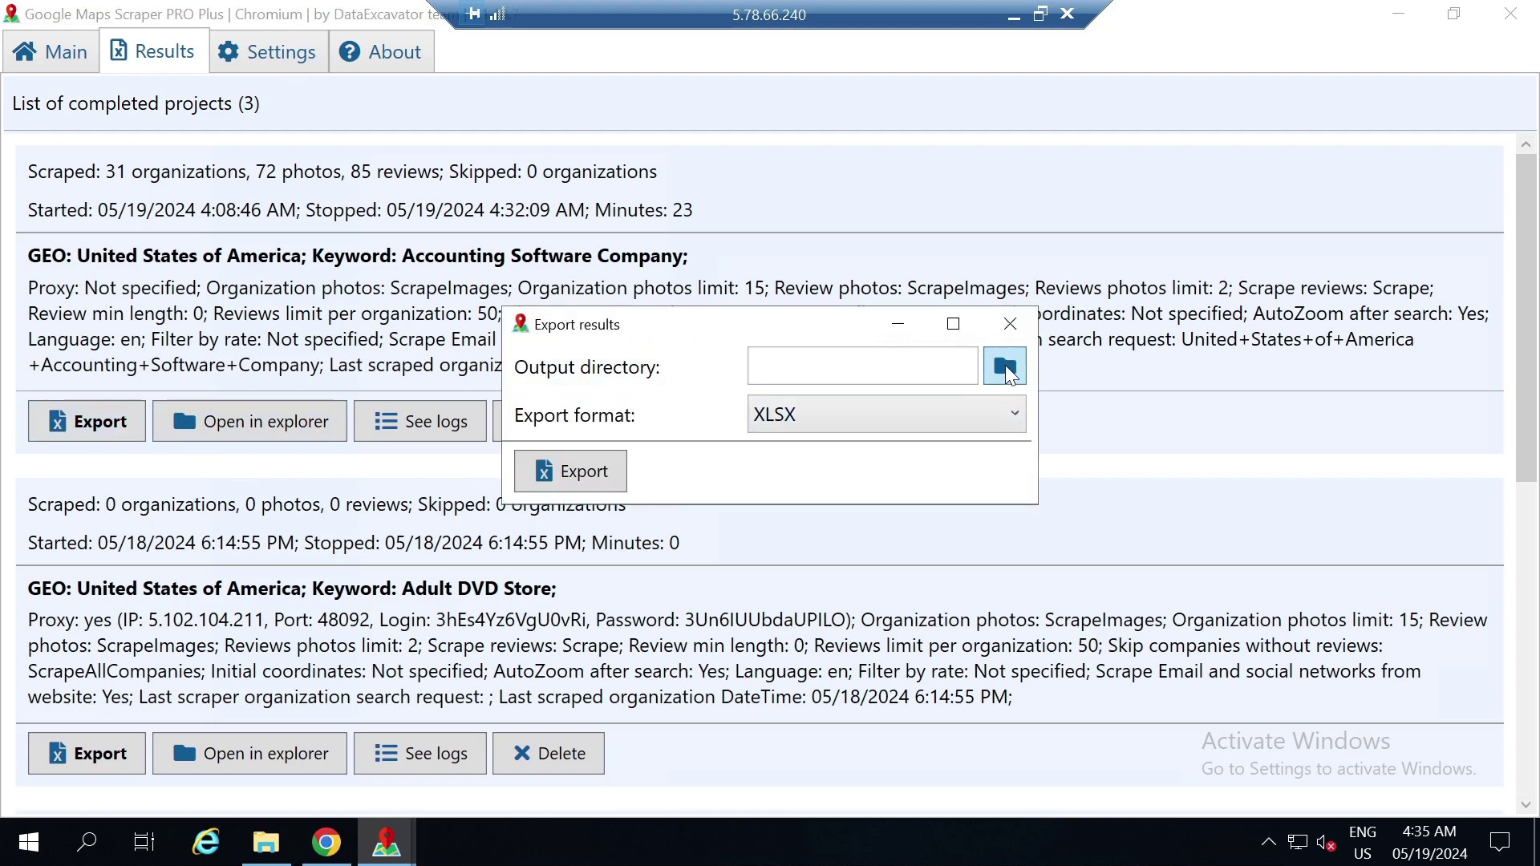
pyautogui.click(1005, 369)
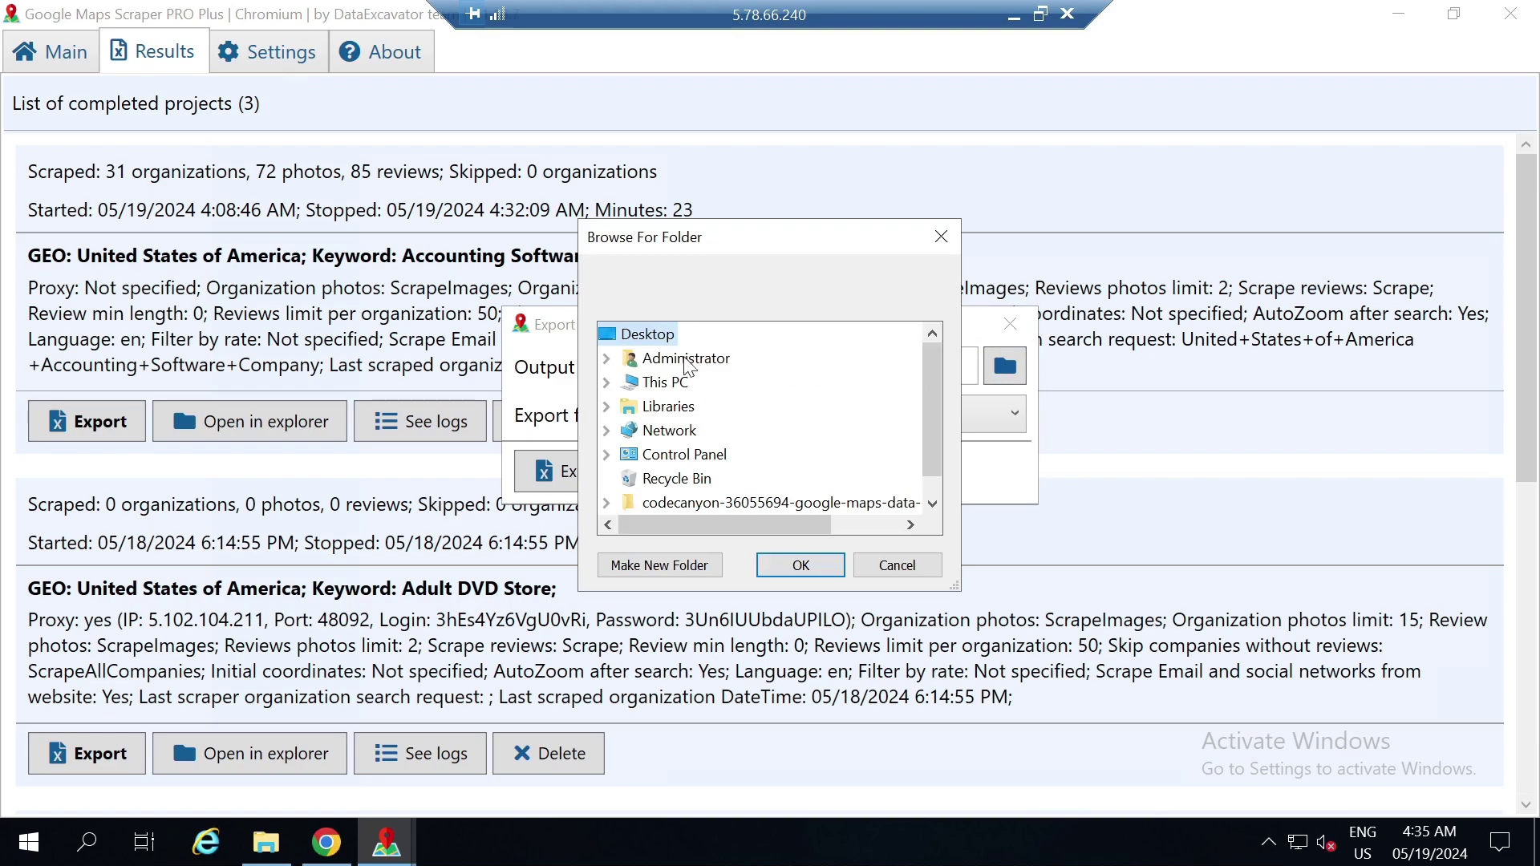
pyautogui.click(801, 566)
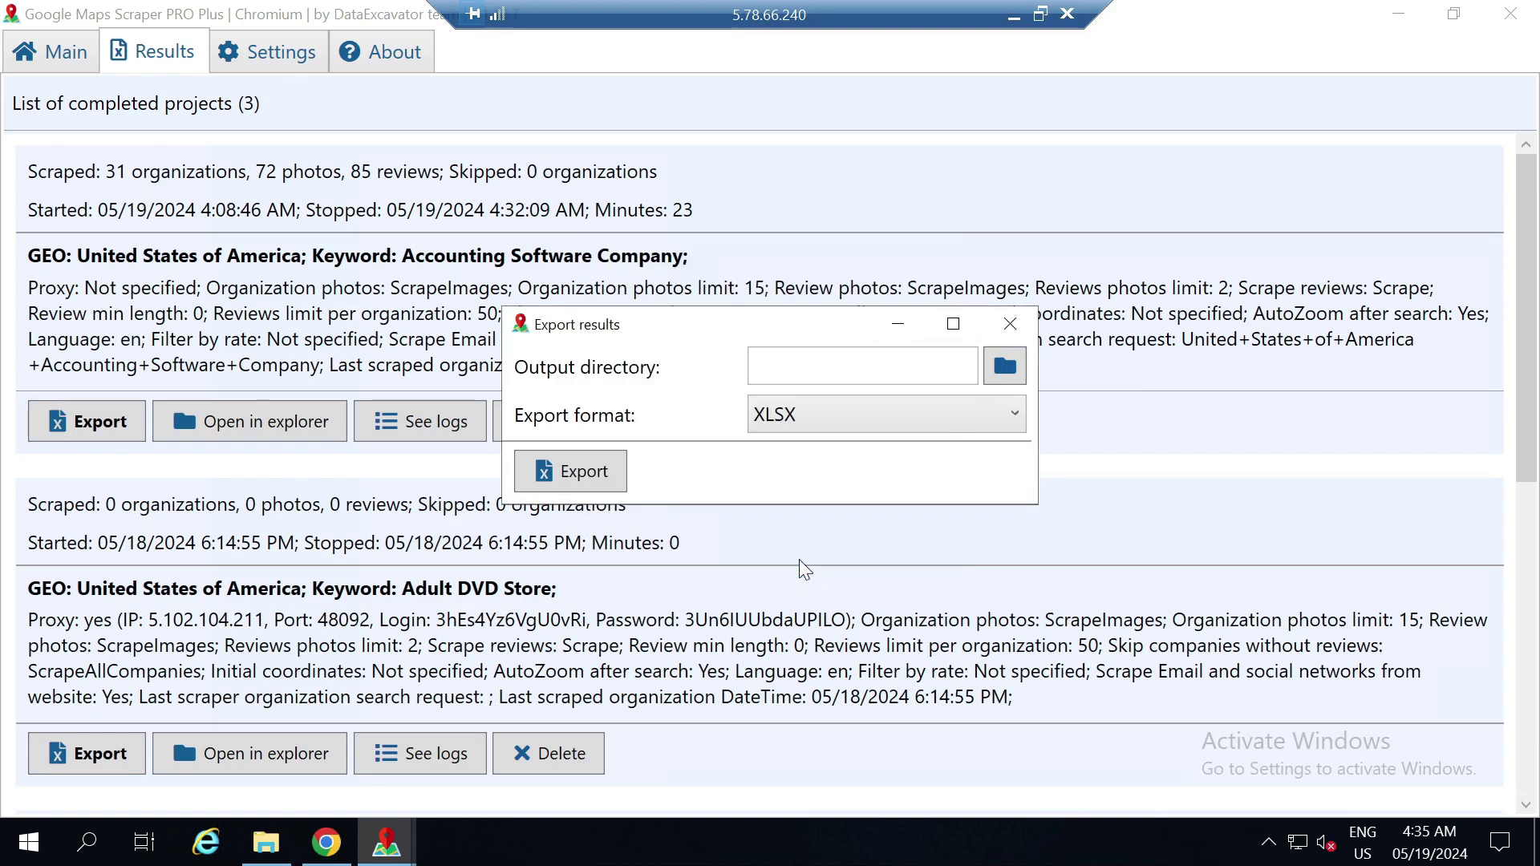
# Export in CSV format and dismiss the error that exported data already exists
pyautogui.click(763, 428)
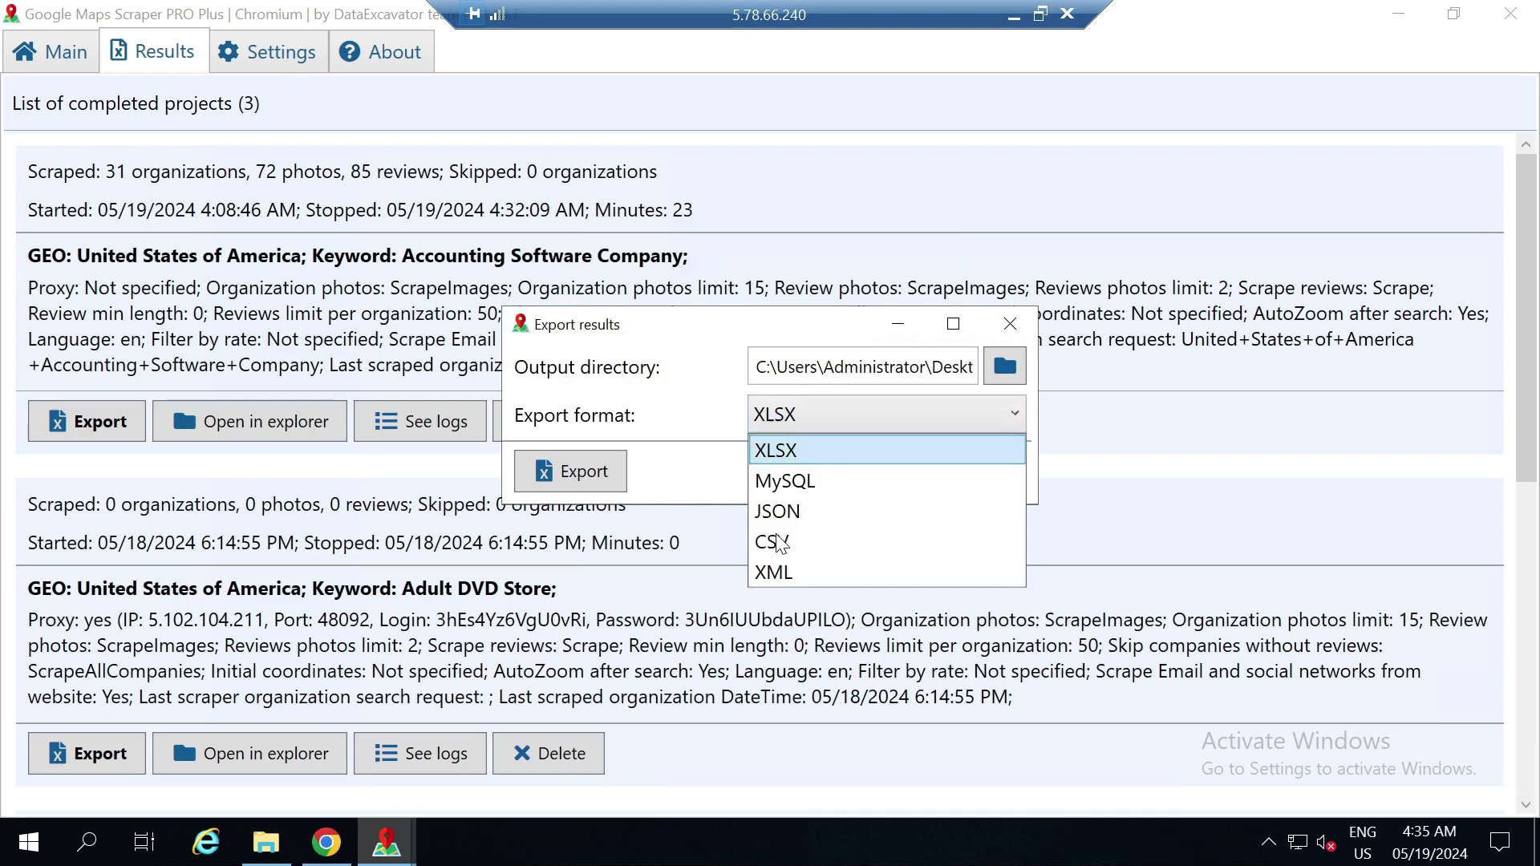
pyautogui.press('Down')
pyautogui.press('Down')
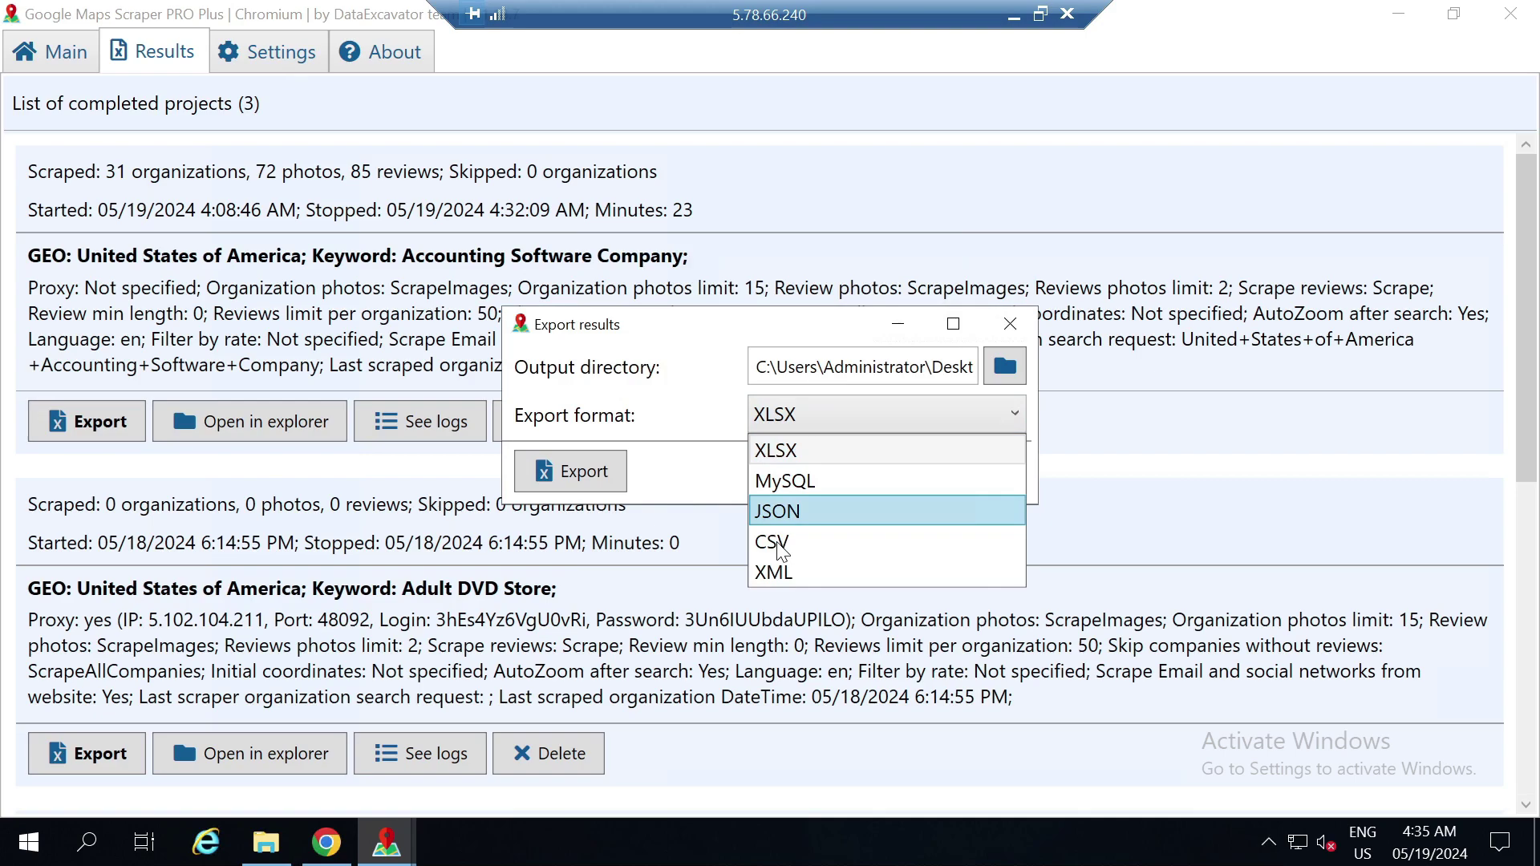
pyautogui.press('Down')
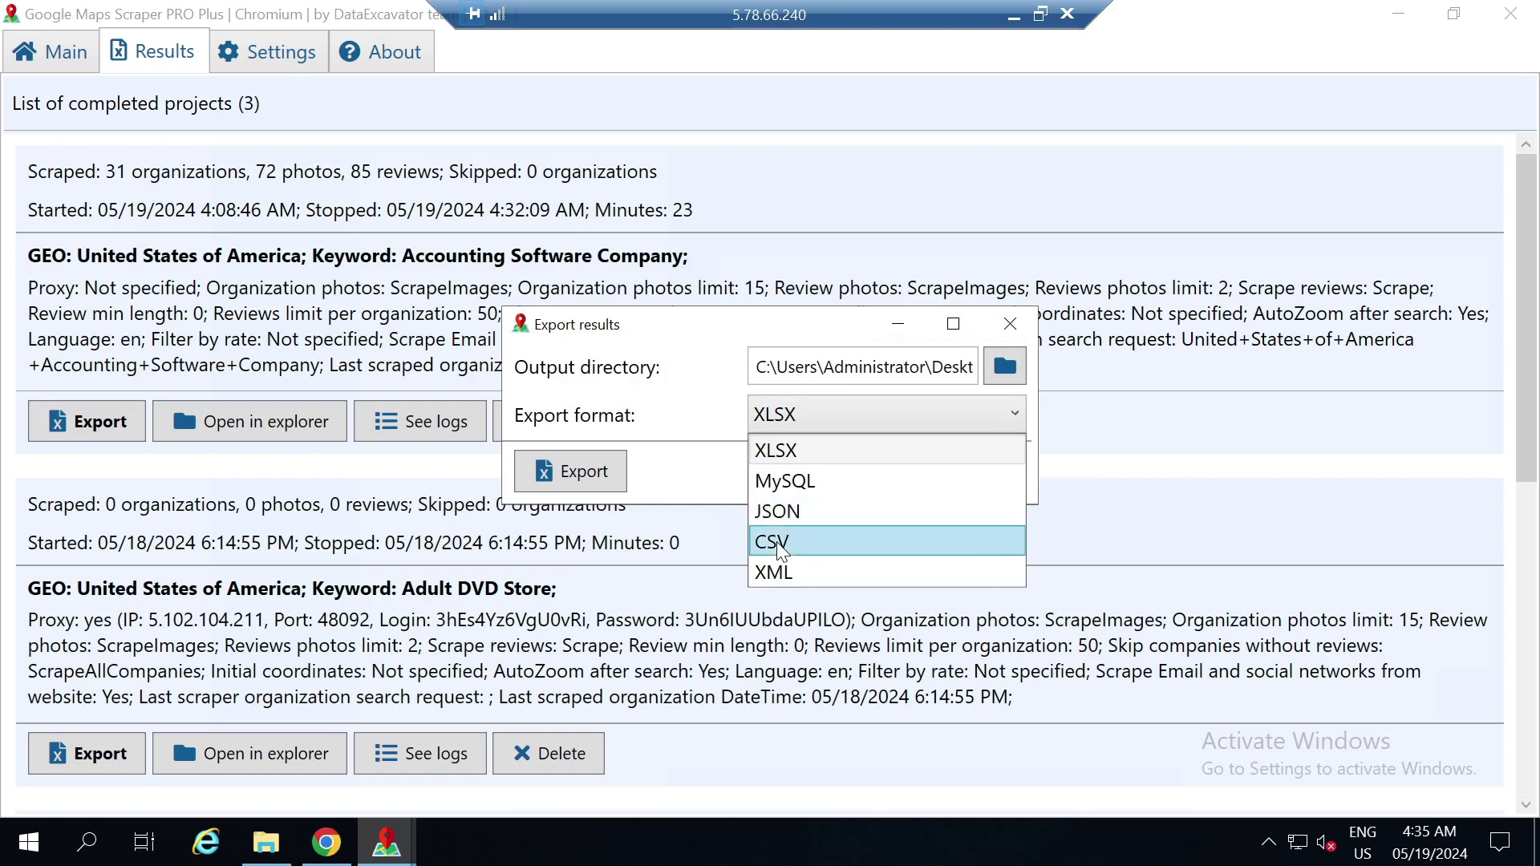
pyautogui.click(782, 548)
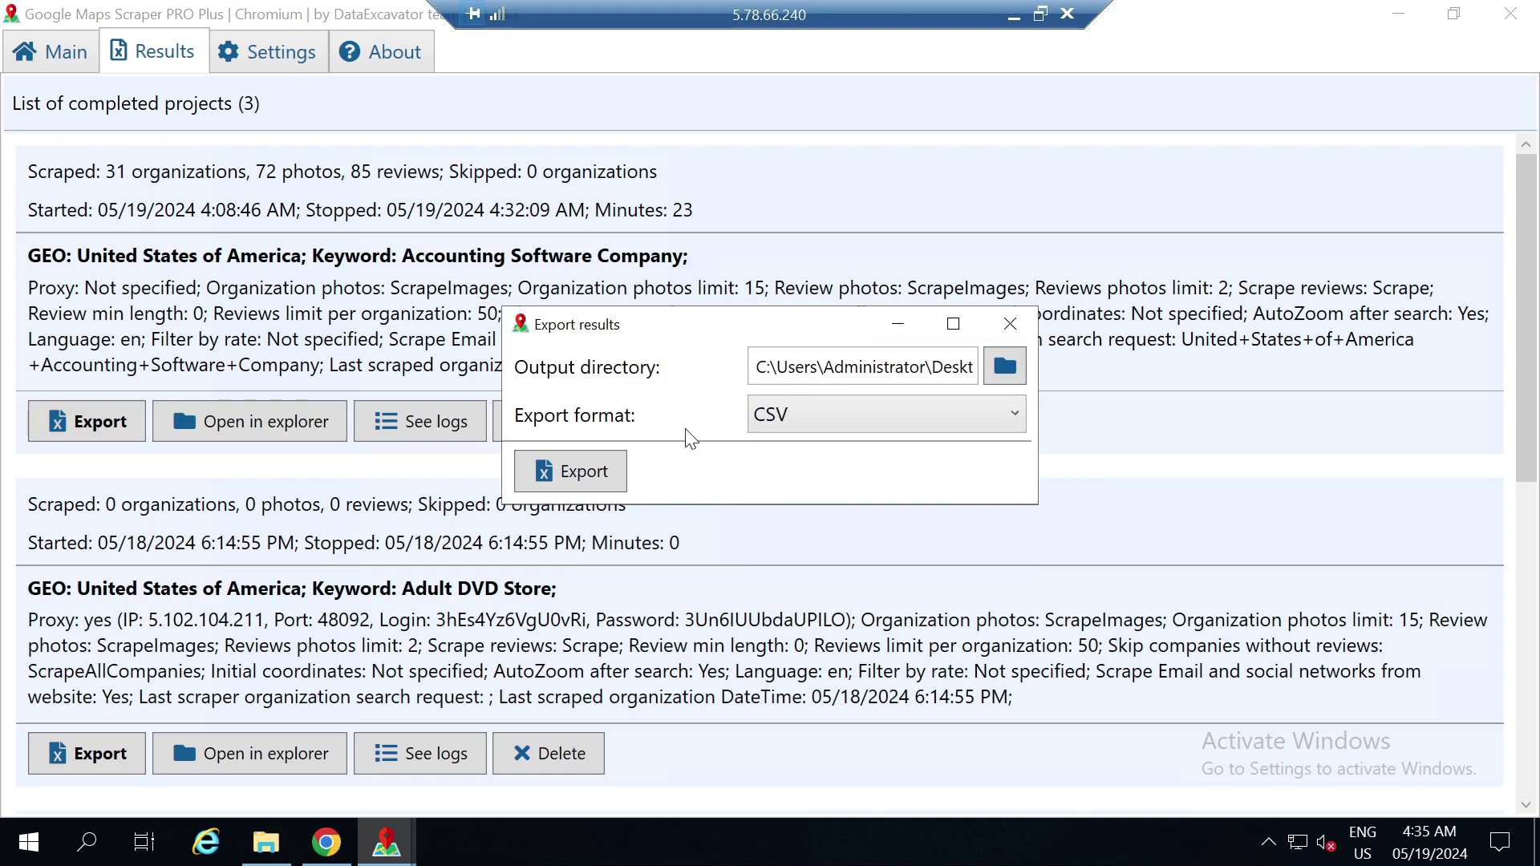
pyautogui.click(626, 480)
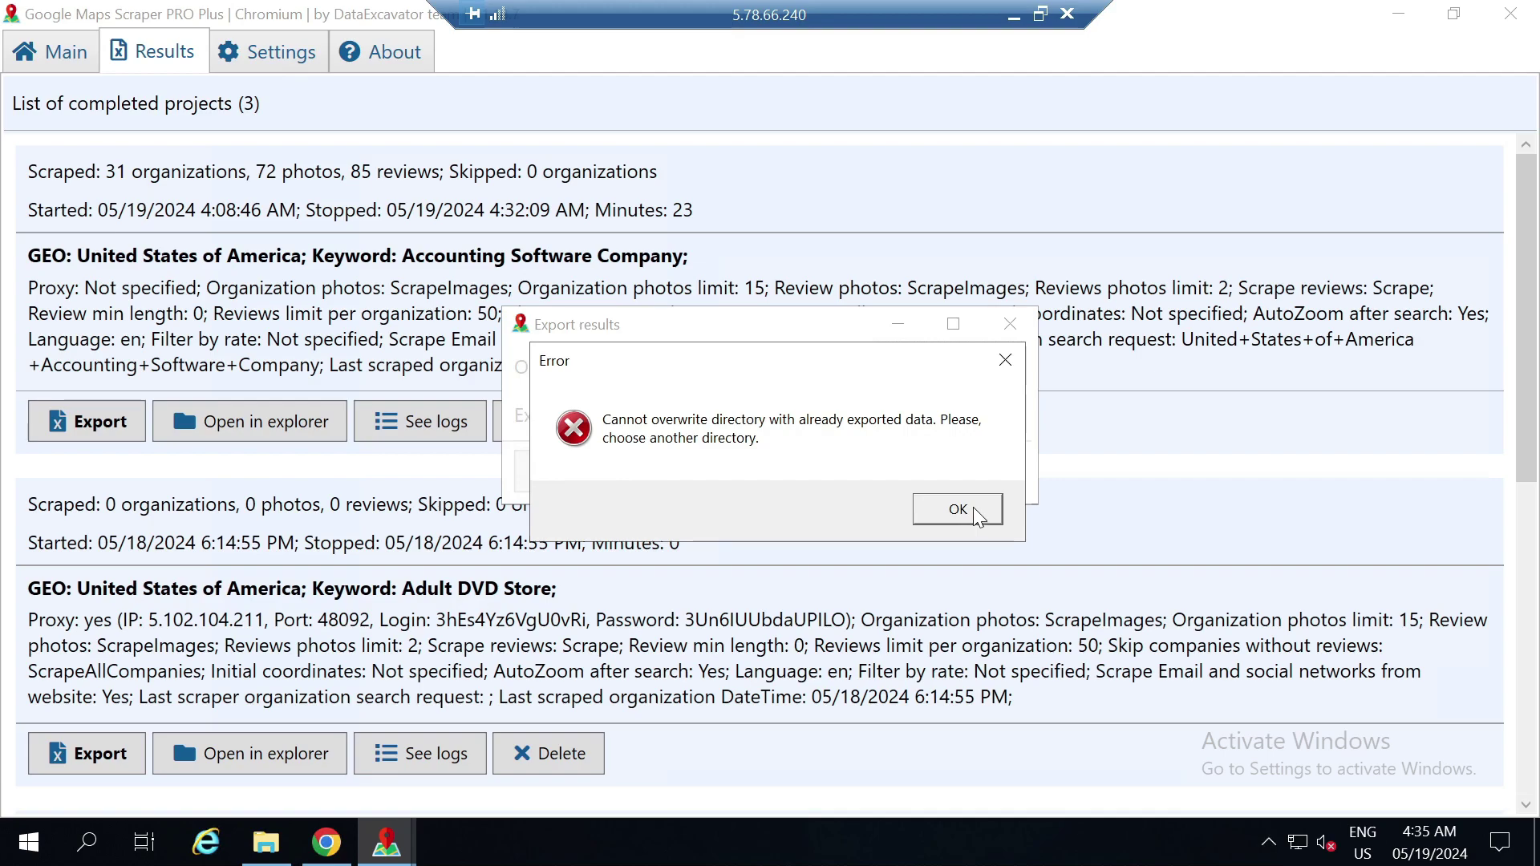
pyautogui.click(958, 510)
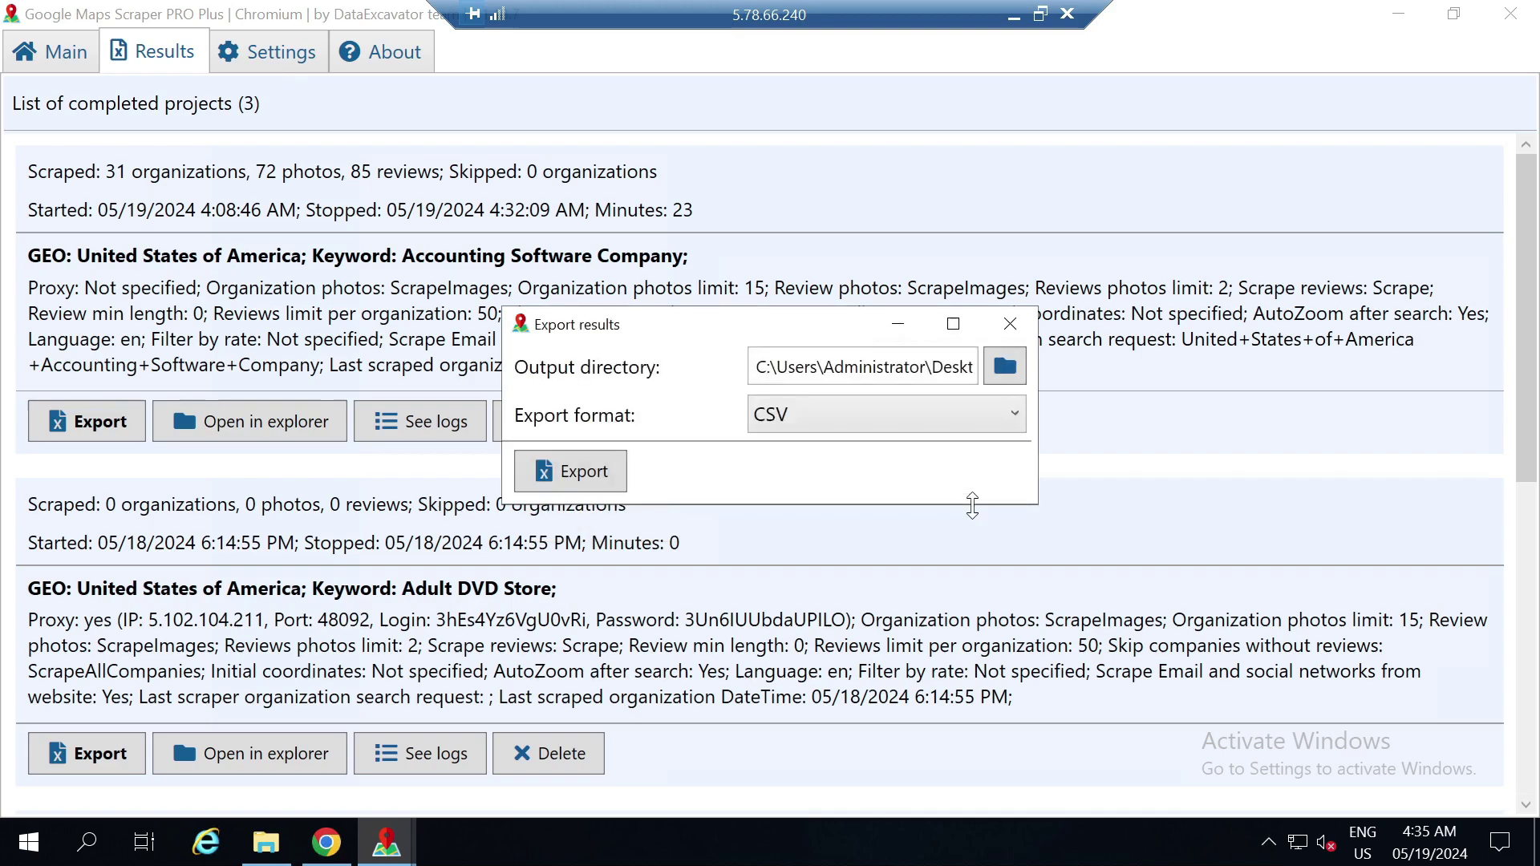
# Place exported.xlsx beside the media folder, then preview one of its scraped photos and close everything
pyautogui.click(1536, 842)
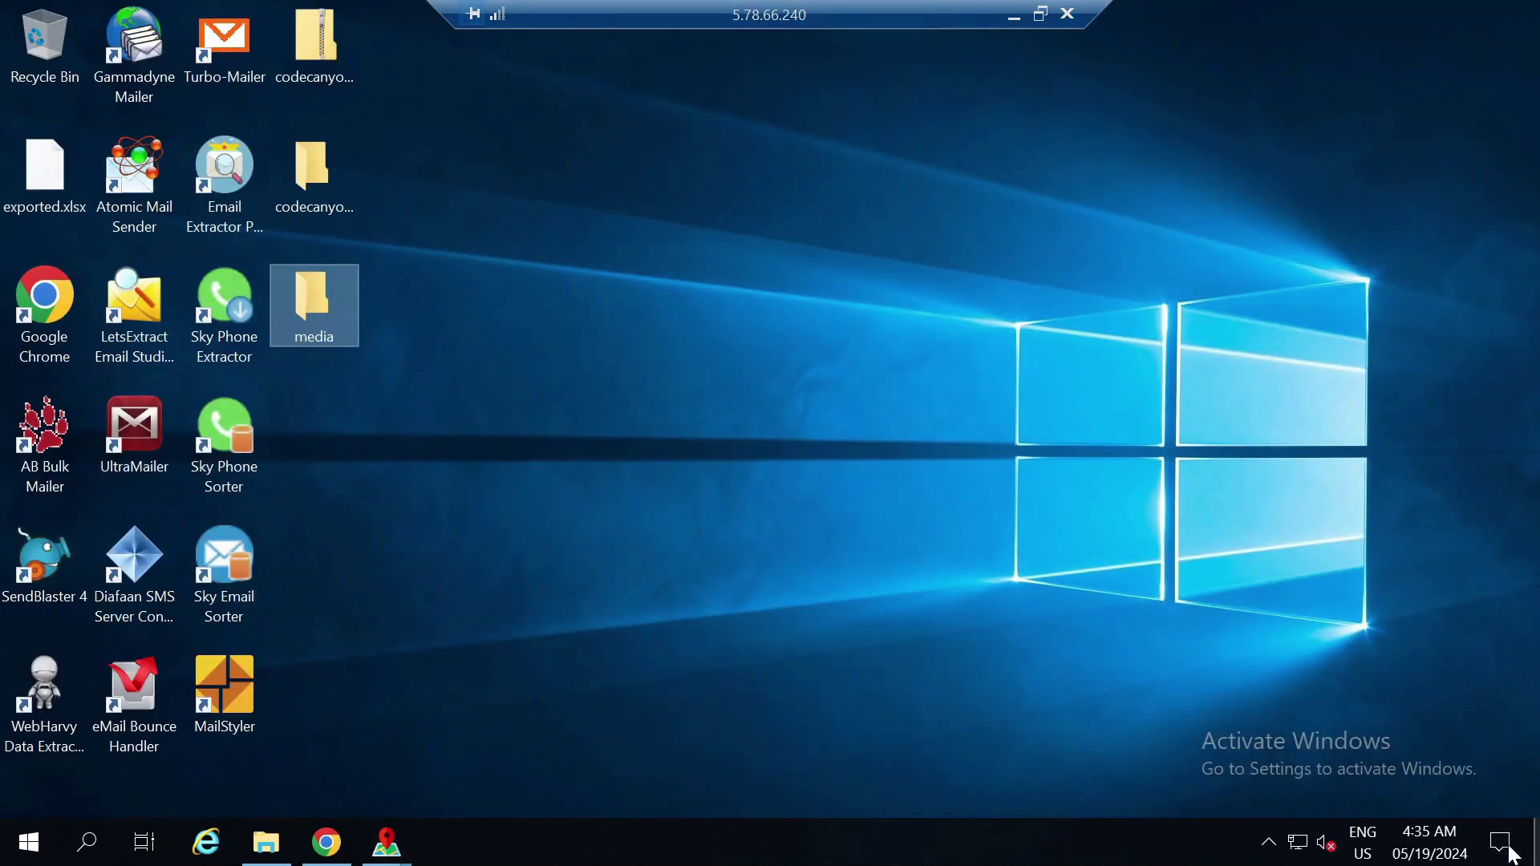
pyautogui.moveTo(45, 170); pyautogui.dragTo(378, 398)
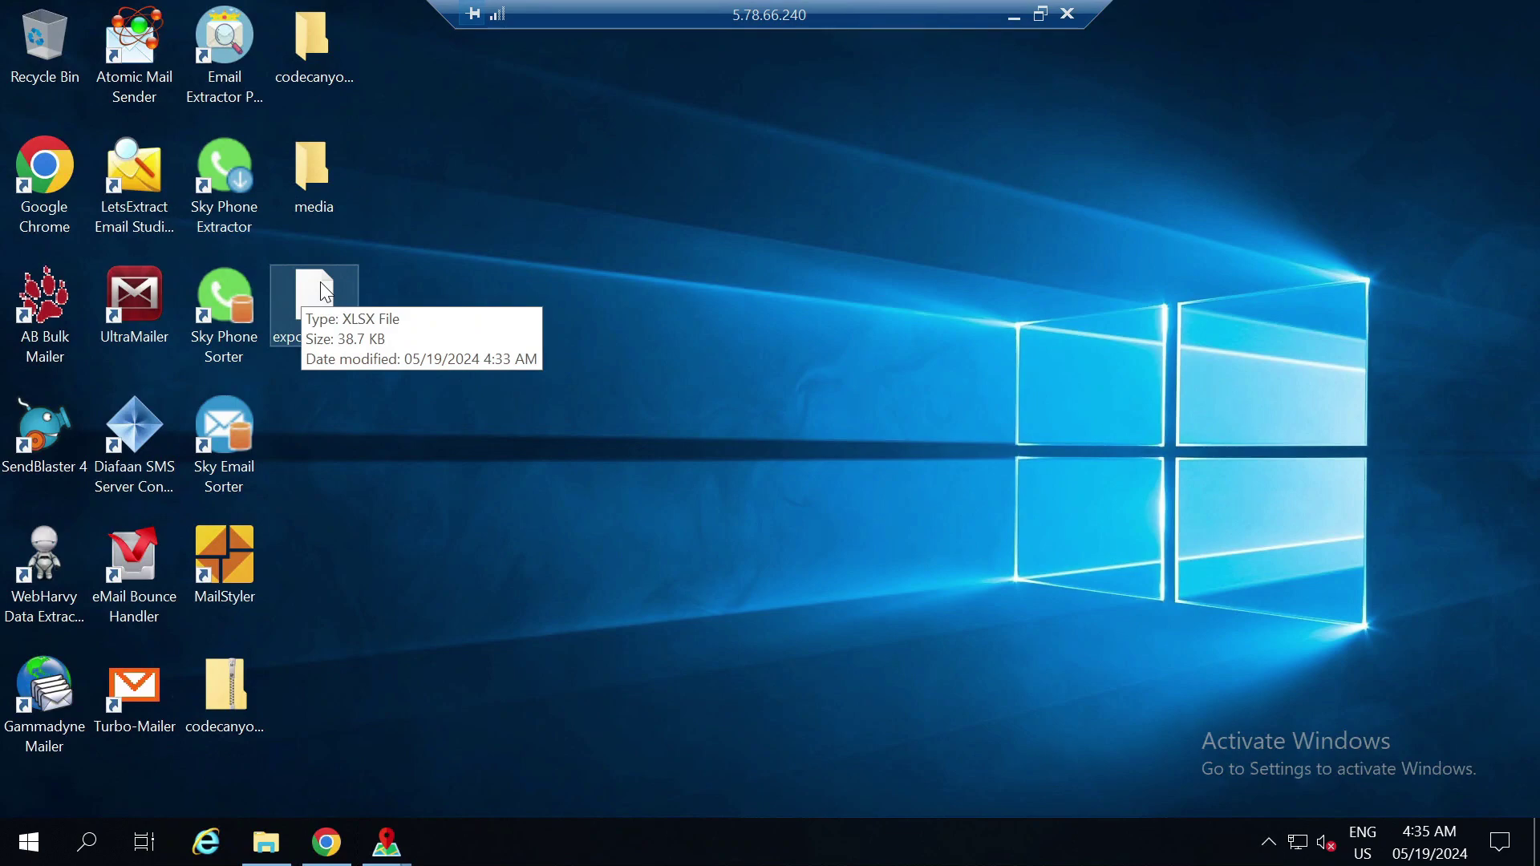
pyautogui.doubleClick(320, 172)
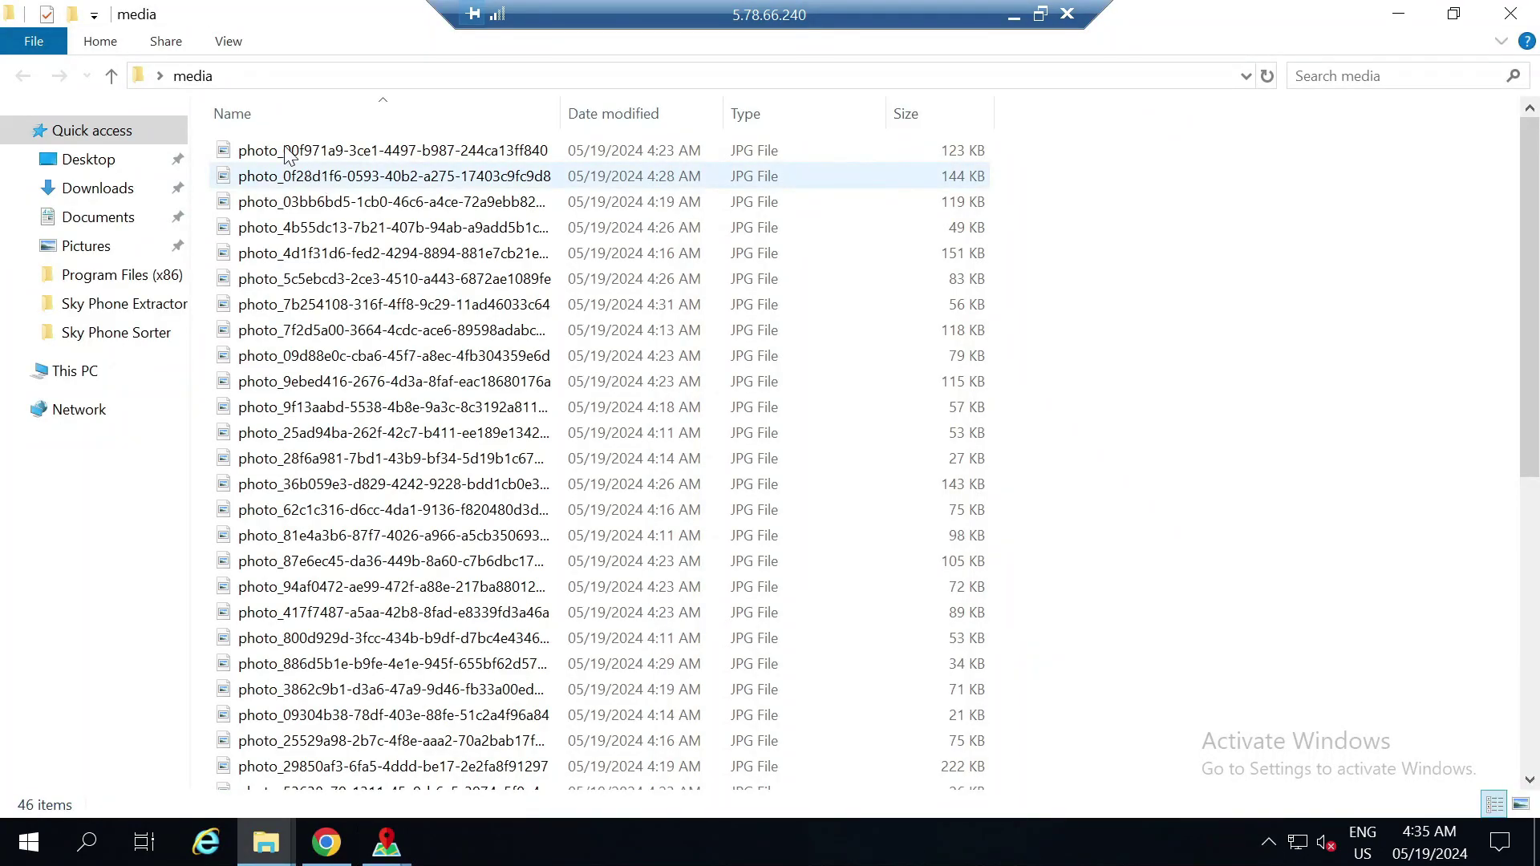
pyautogui.doubleClick(288, 152)
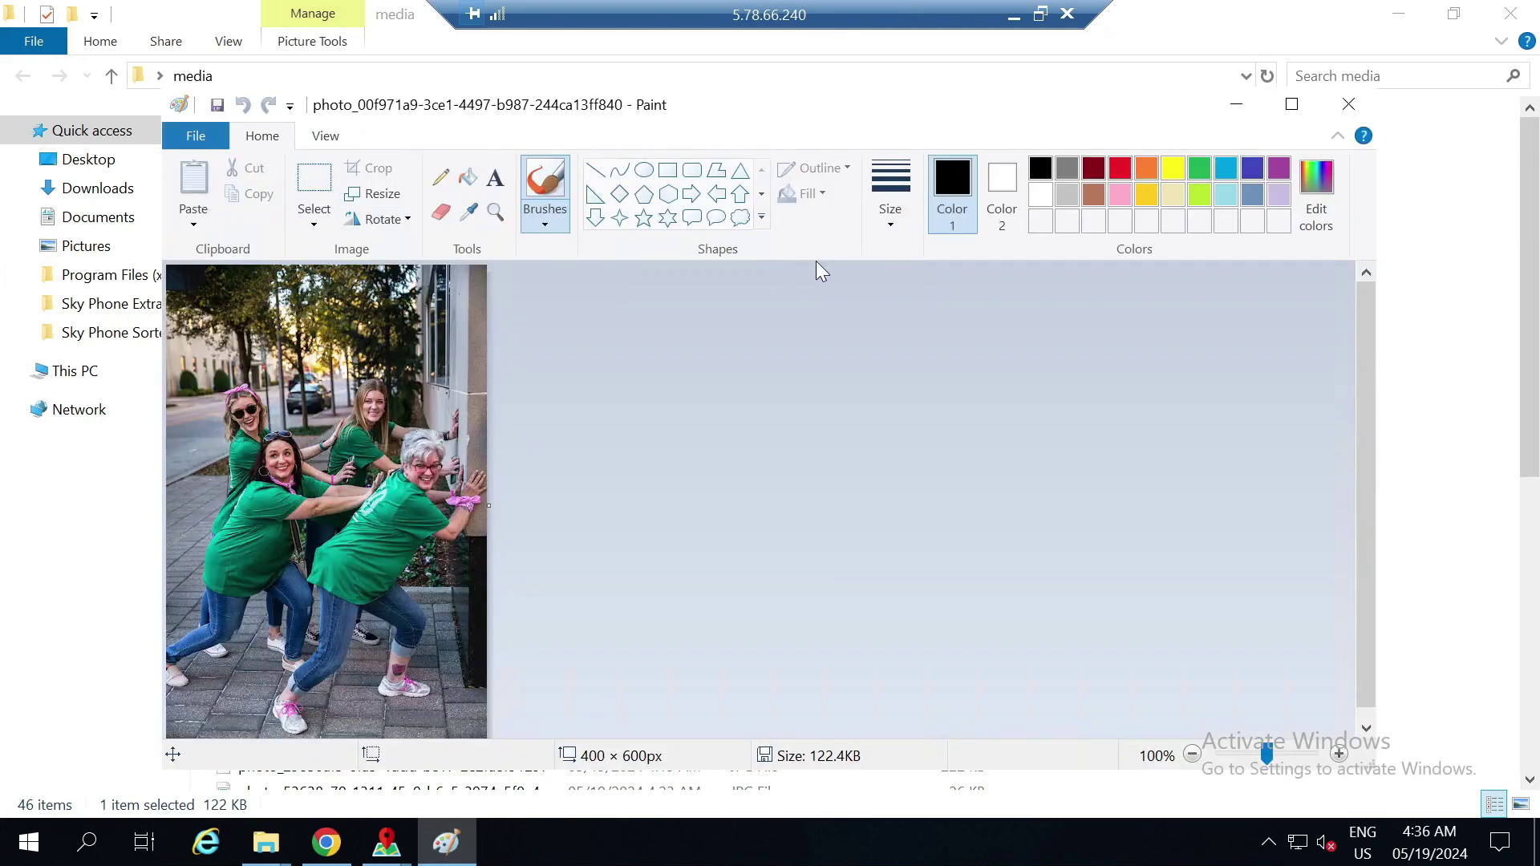
pyautogui.click(1348, 104)
pyautogui.click(1511, 14)
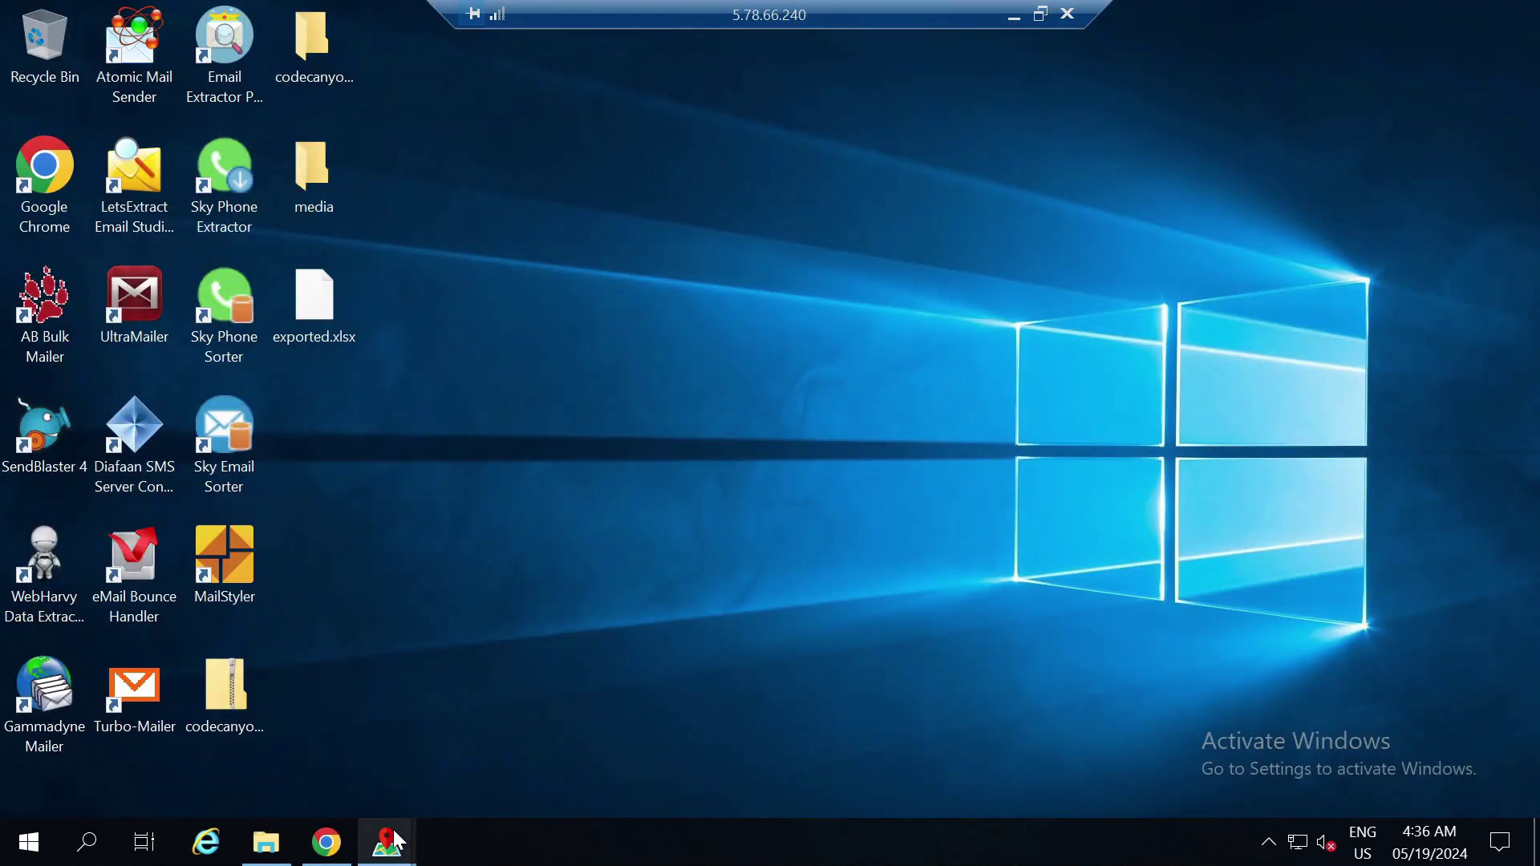
# Close the Export results dialog and switch the scraper to its Application settings page
pyautogui.moveTo(401, 831)
pyautogui.click(525, 734)
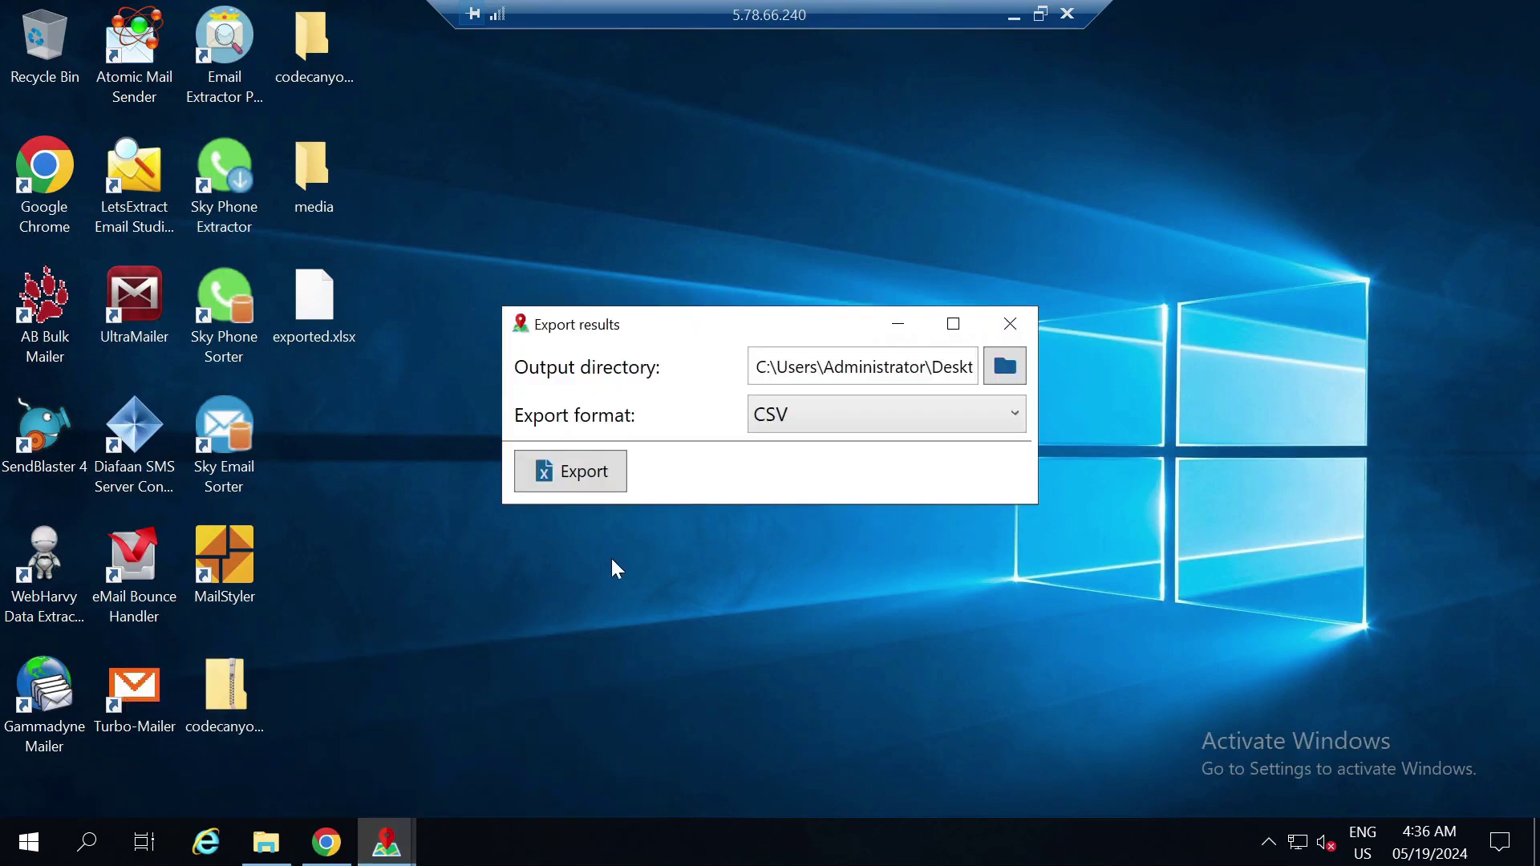
pyautogui.click(1009, 329)
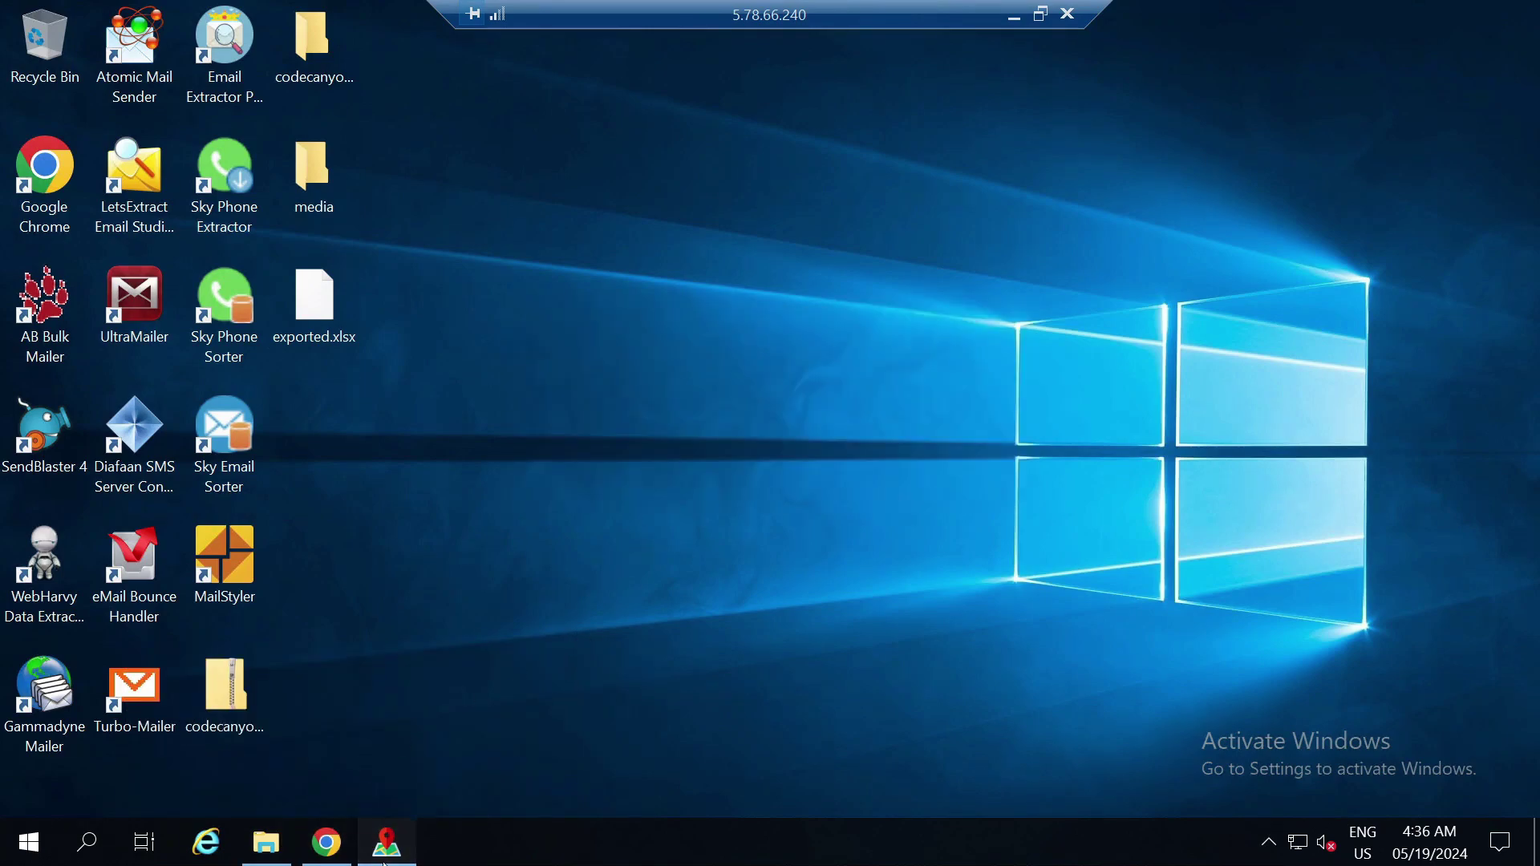
pyautogui.click(385, 858)
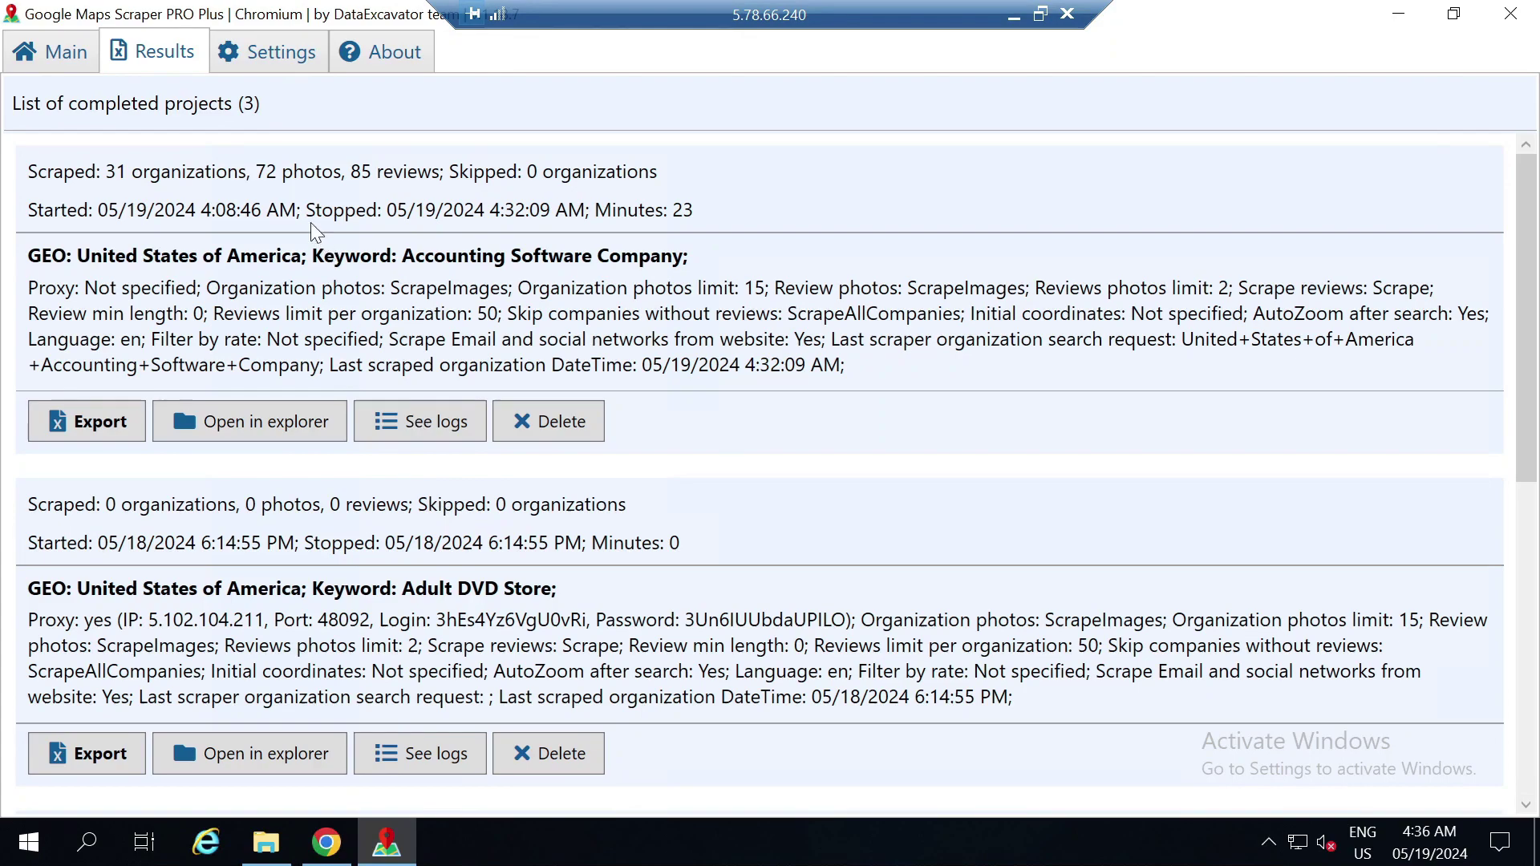
pyautogui.click(295, 59)
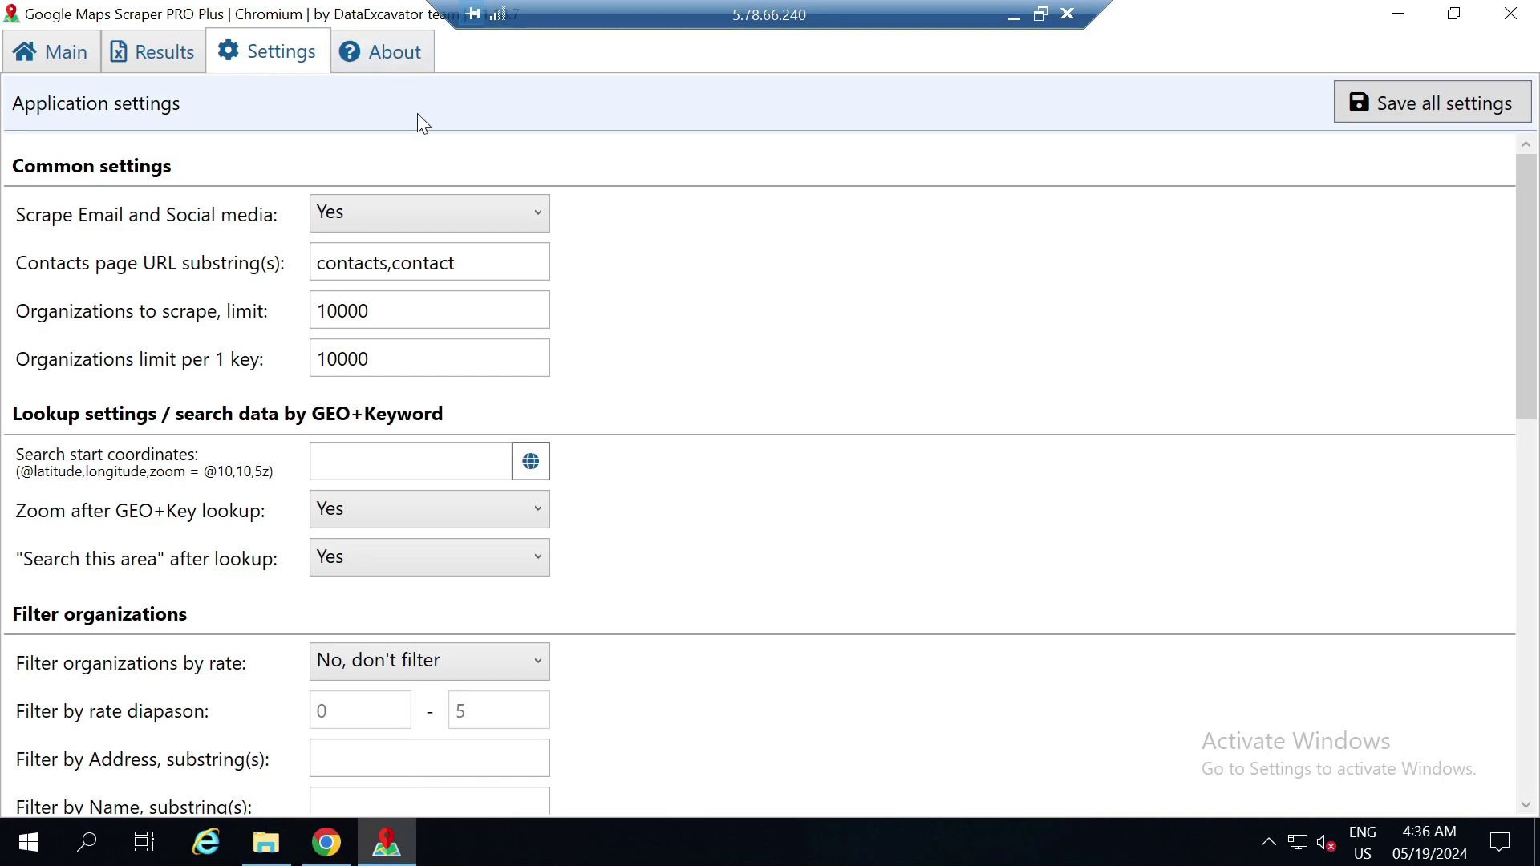
pyautogui.click(467, 263)
# Change the contacts page URL substring from 'contacts,contact' to 'contact-us,contact'
pyautogui.press('BackSpace')
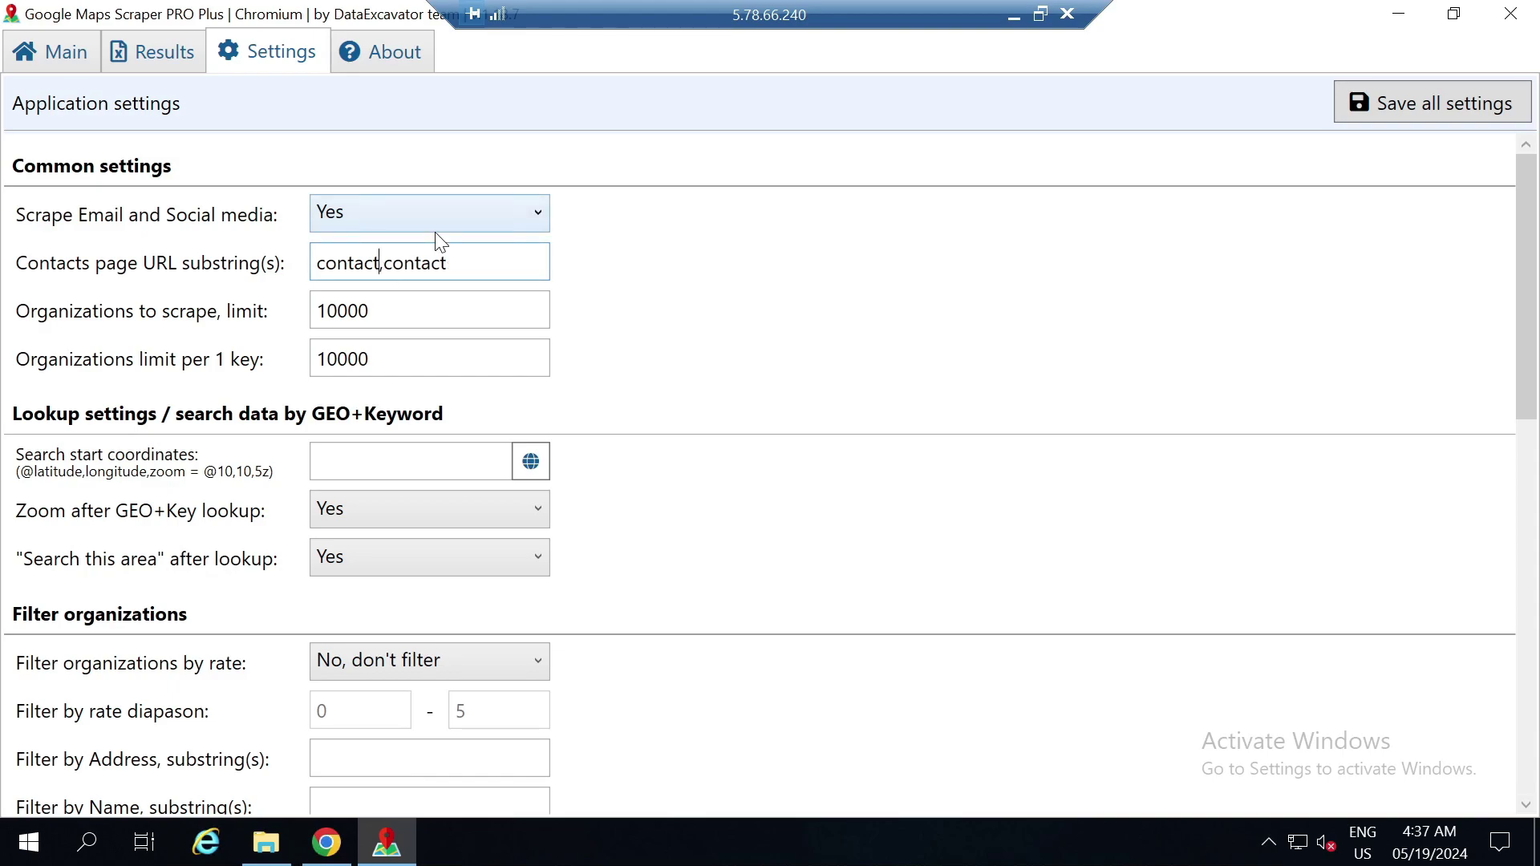
pyautogui.write('-us')
pyautogui.click(674, 303)
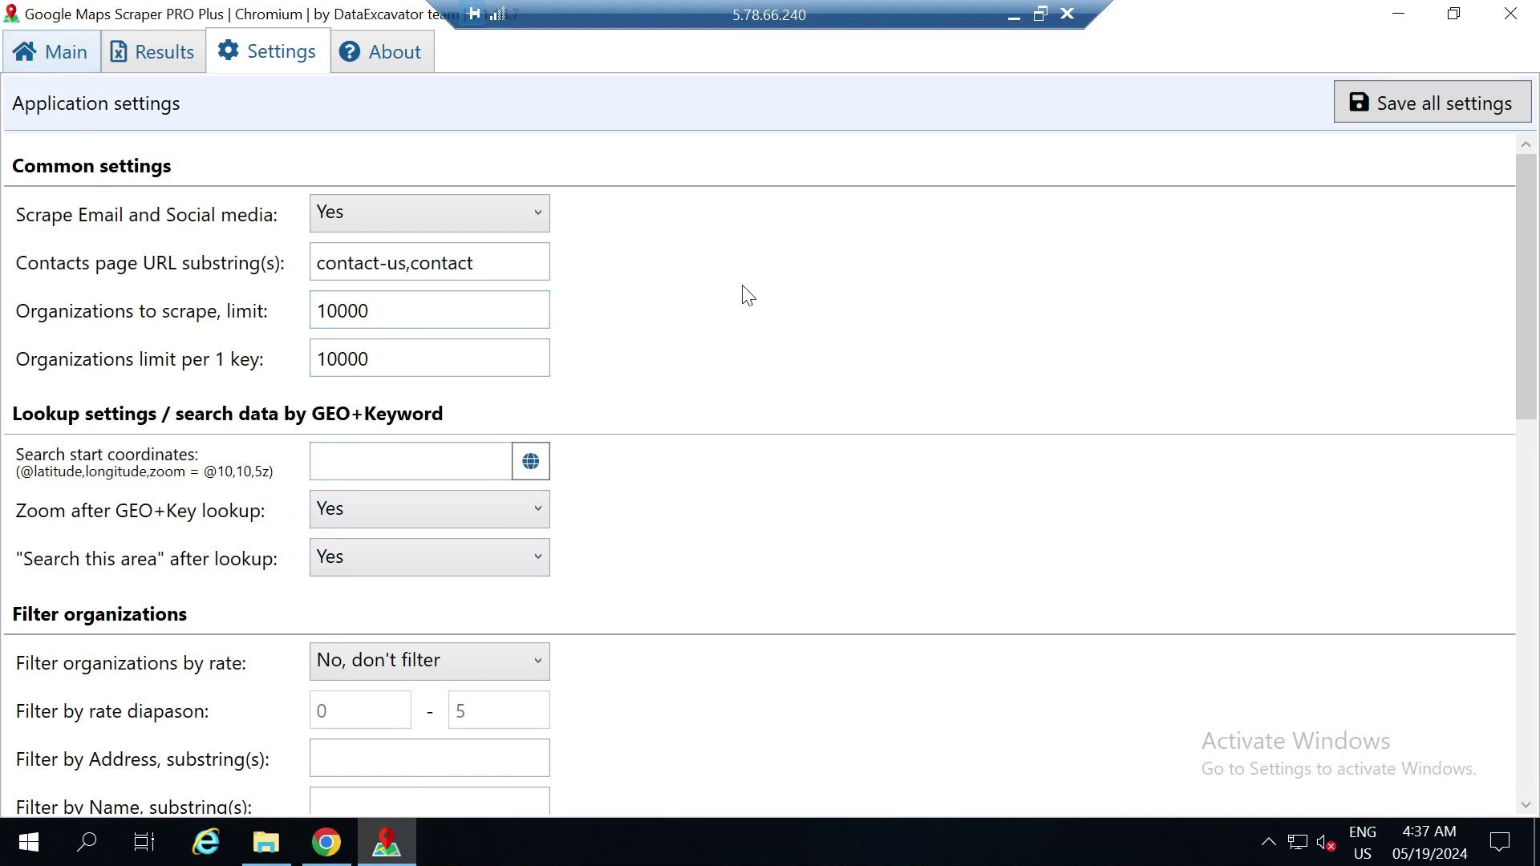
pyautogui.moveTo(1532, 283); pyautogui.dragTo(1534, 439)
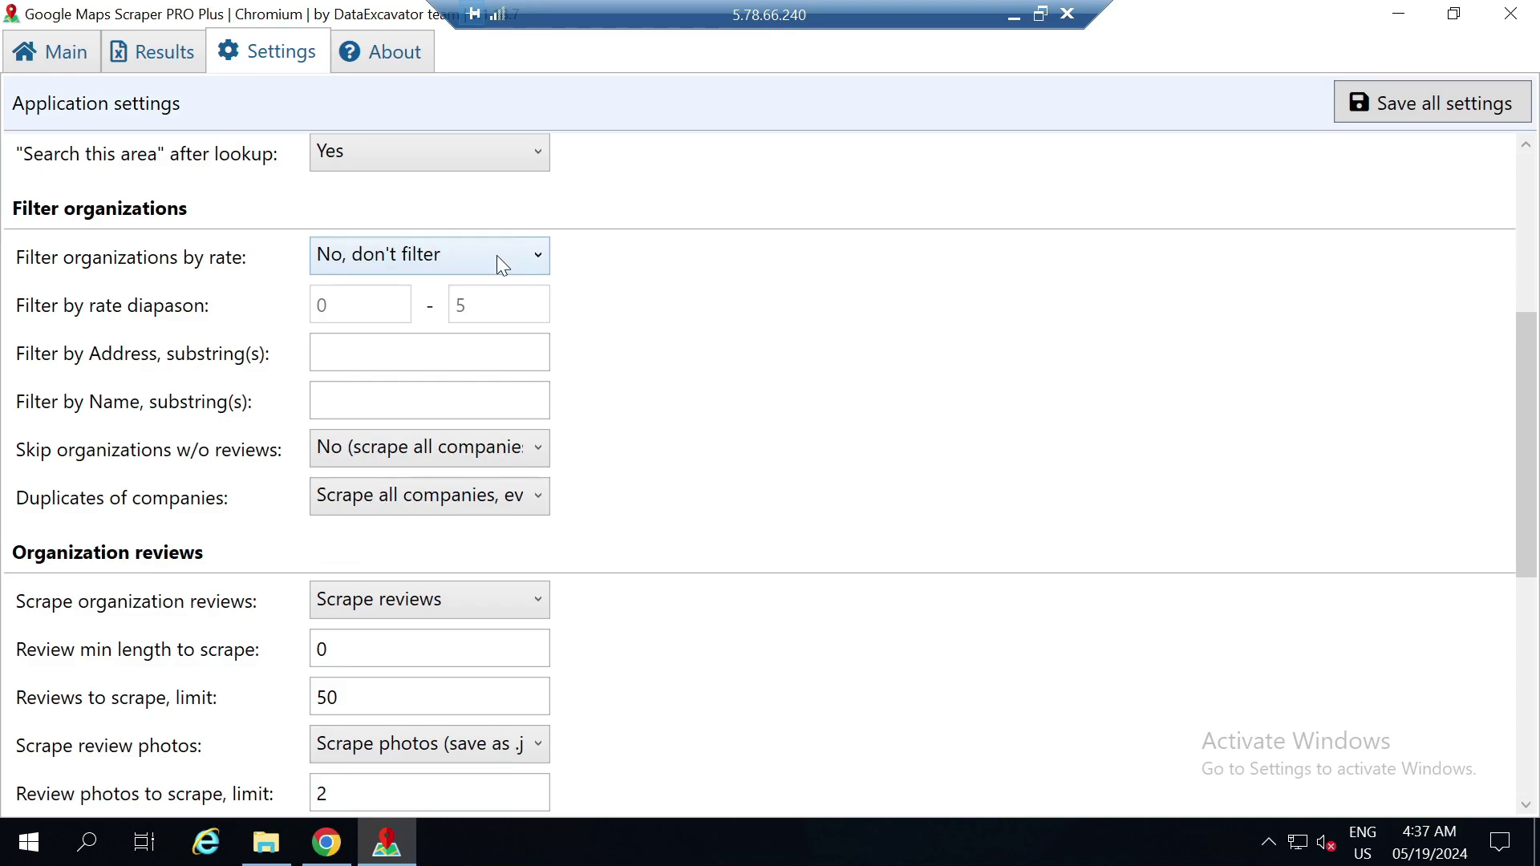
pyautogui.click(498, 255)
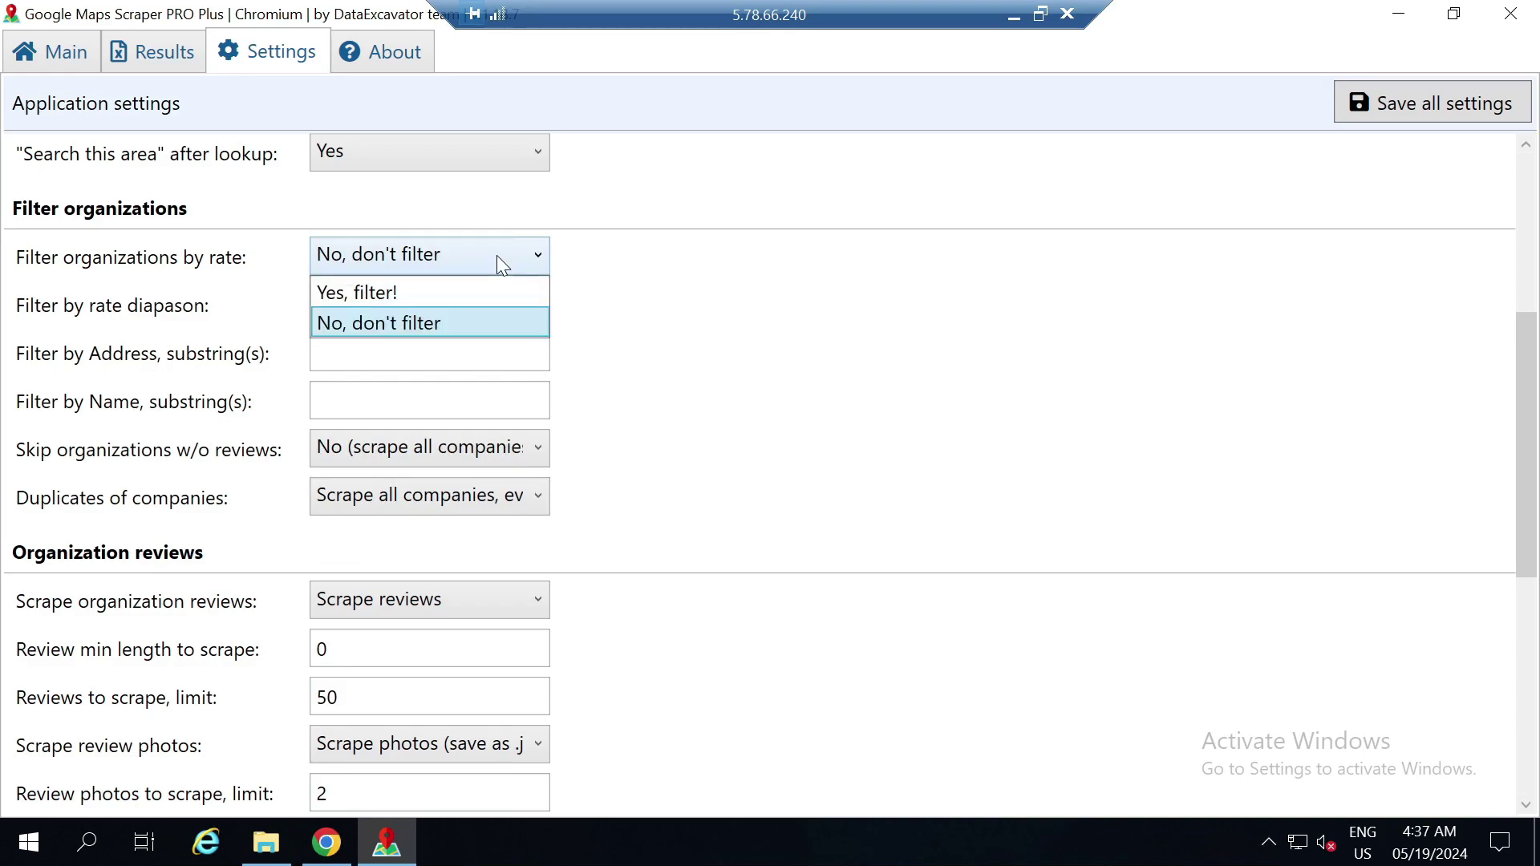
pyautogui.click(633, 300)
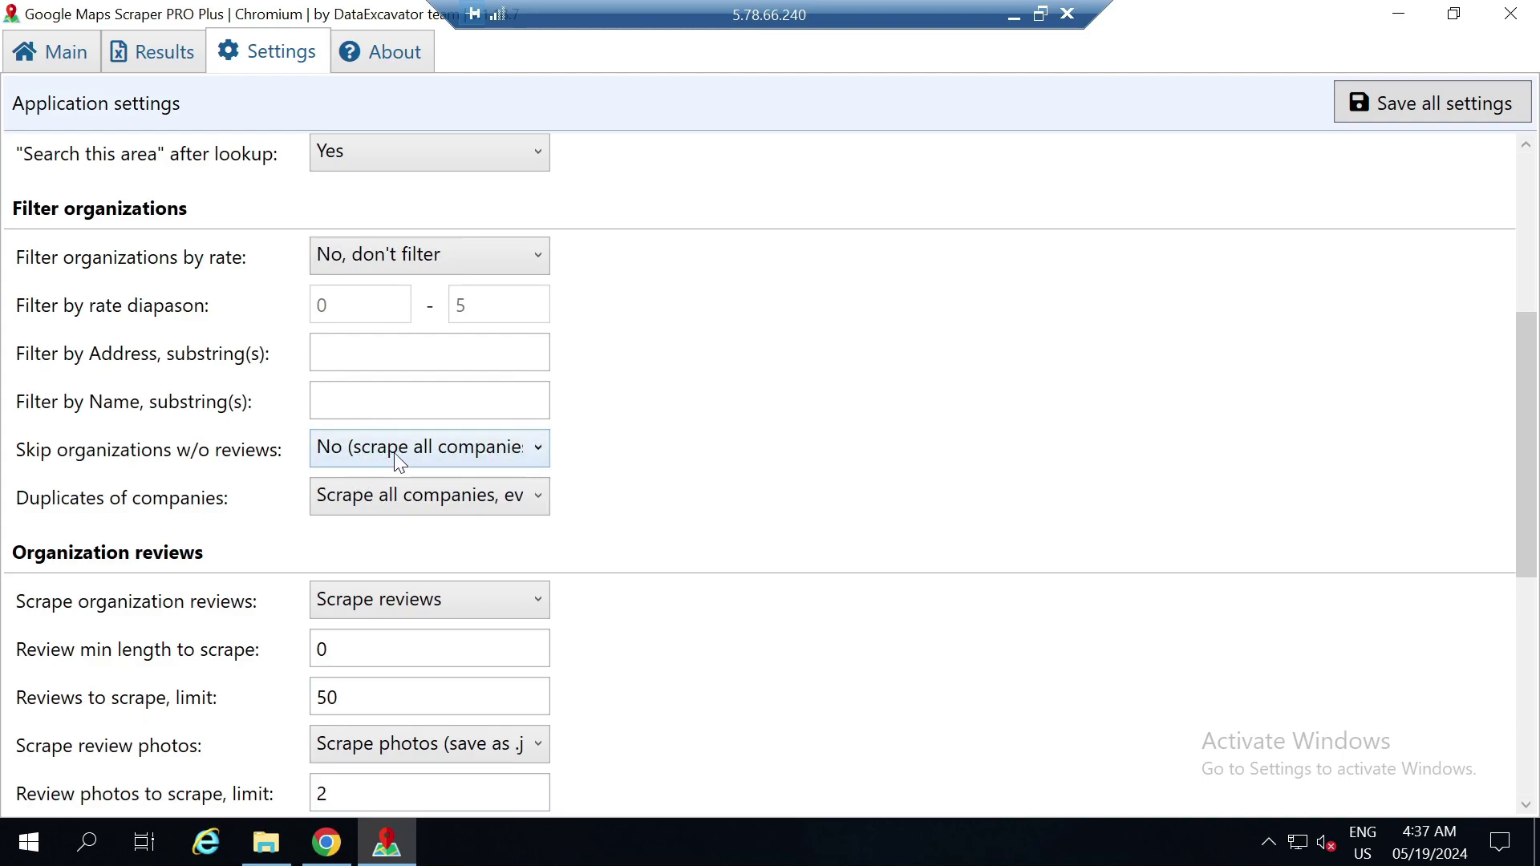
pyautogui.click(395, 455)
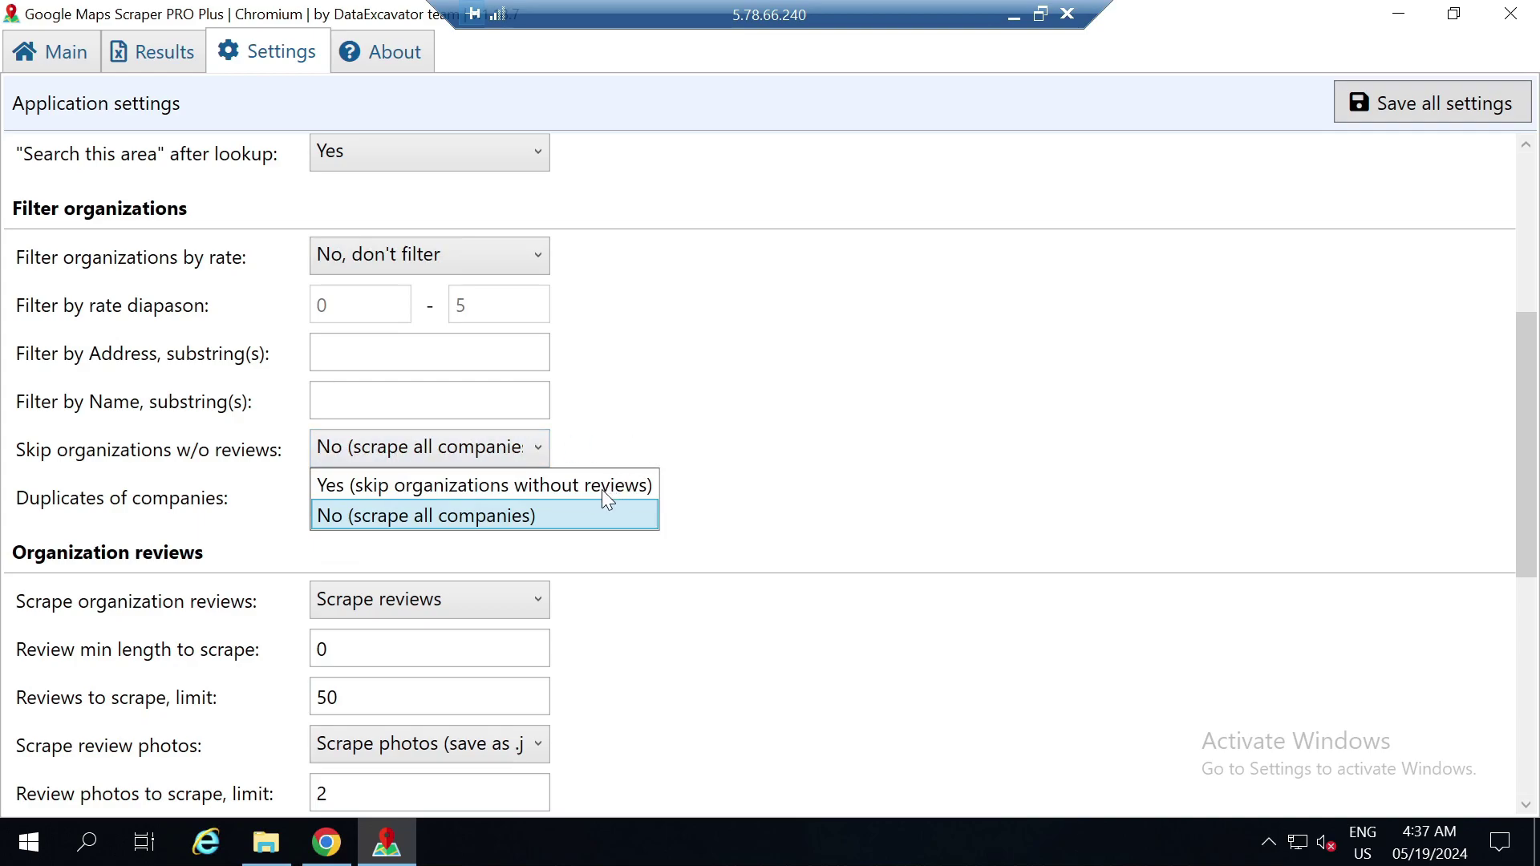
pyautogui.click(653, 411)
pyautogui.moveTo(1532, 459); pyautogui.dragTo(1508, 590)
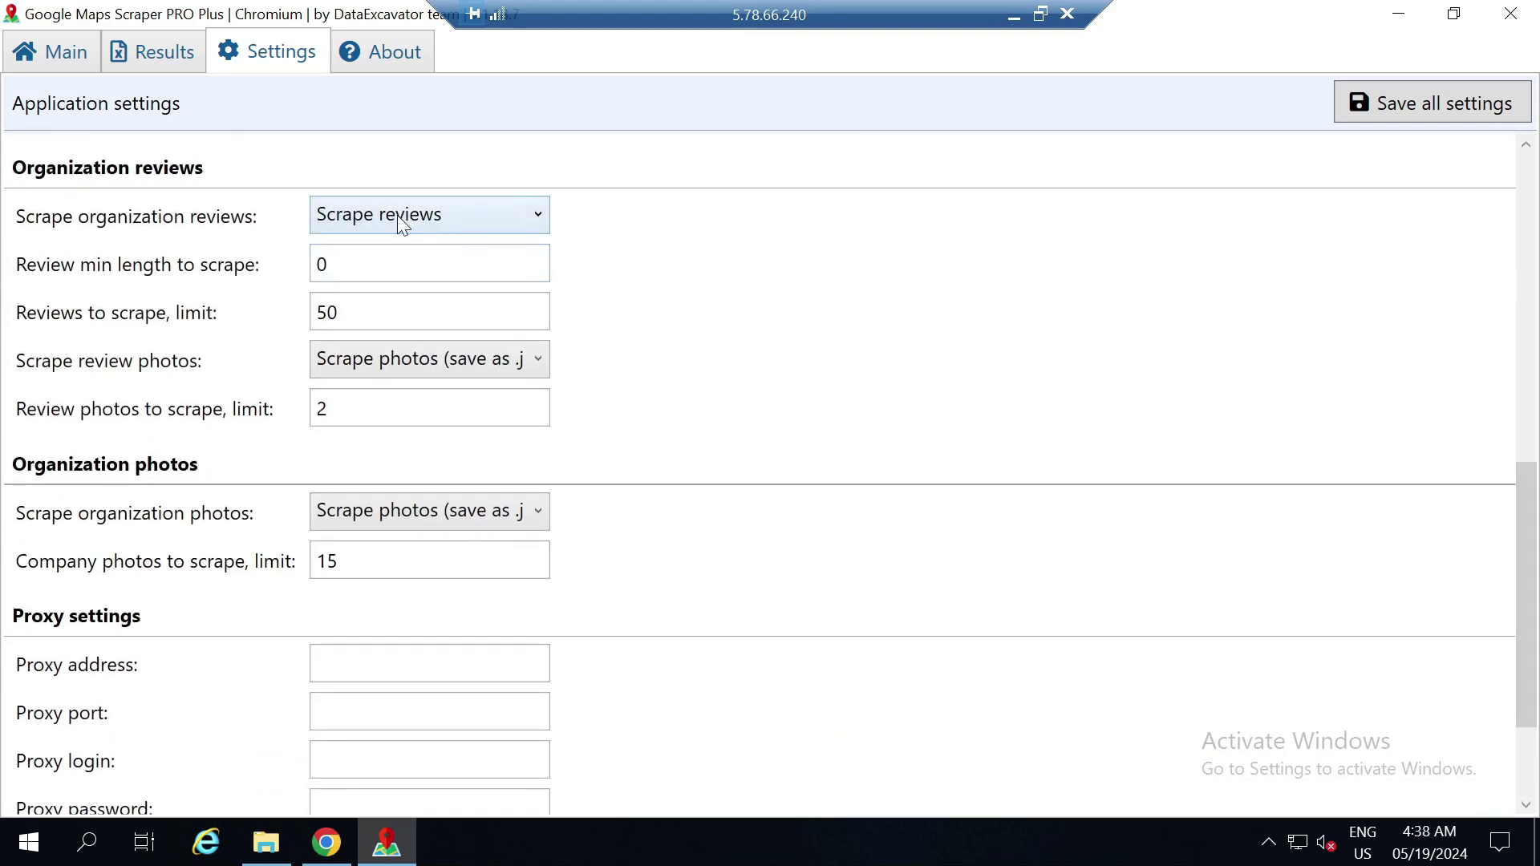
# Set organization photos to Not scrape and lower the company photo limit from 15 to 0
pyautogui.click(369, 281)
pyautogui.click(450, 520)
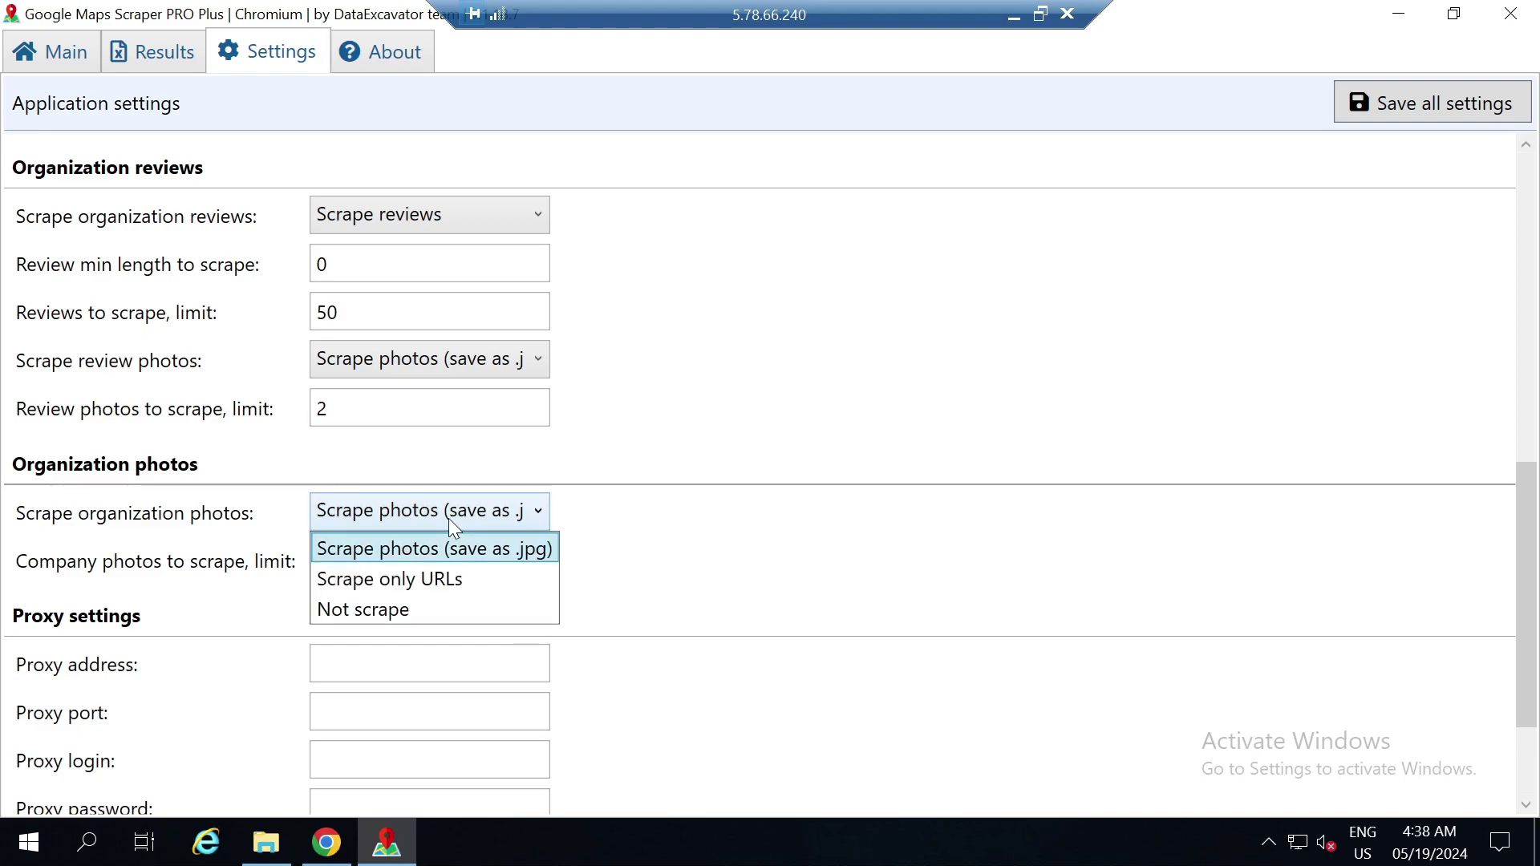
pyautogui.click(418, 608)
pyautogui.click(358, 575)
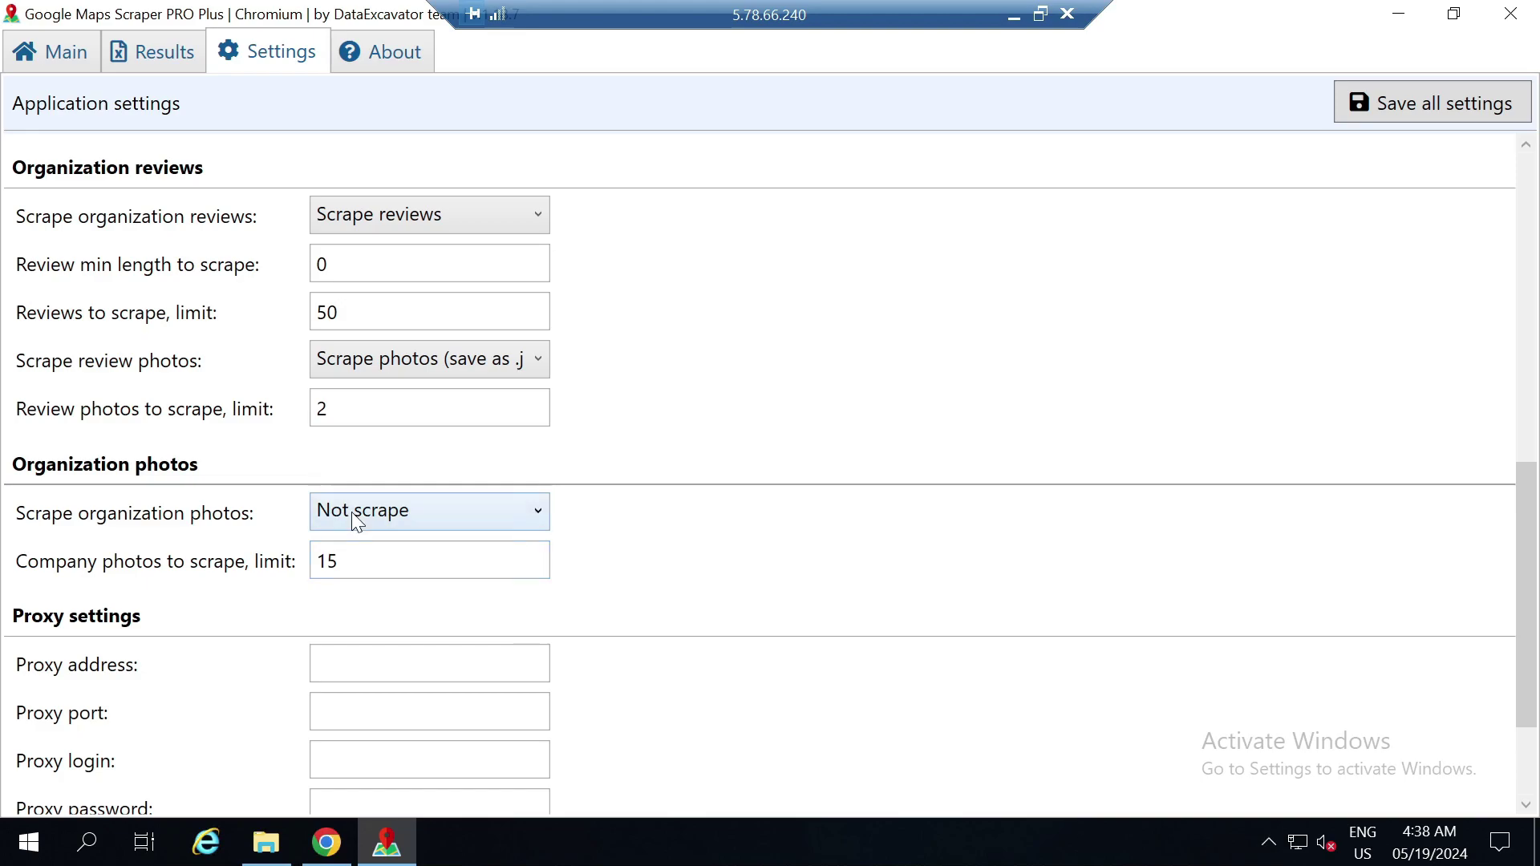
pyautogui.moveTo(344, 561); pyautogui.dragTo(292, 574)
pyautogui.press('BackSpace')
pyautogui.write('0')
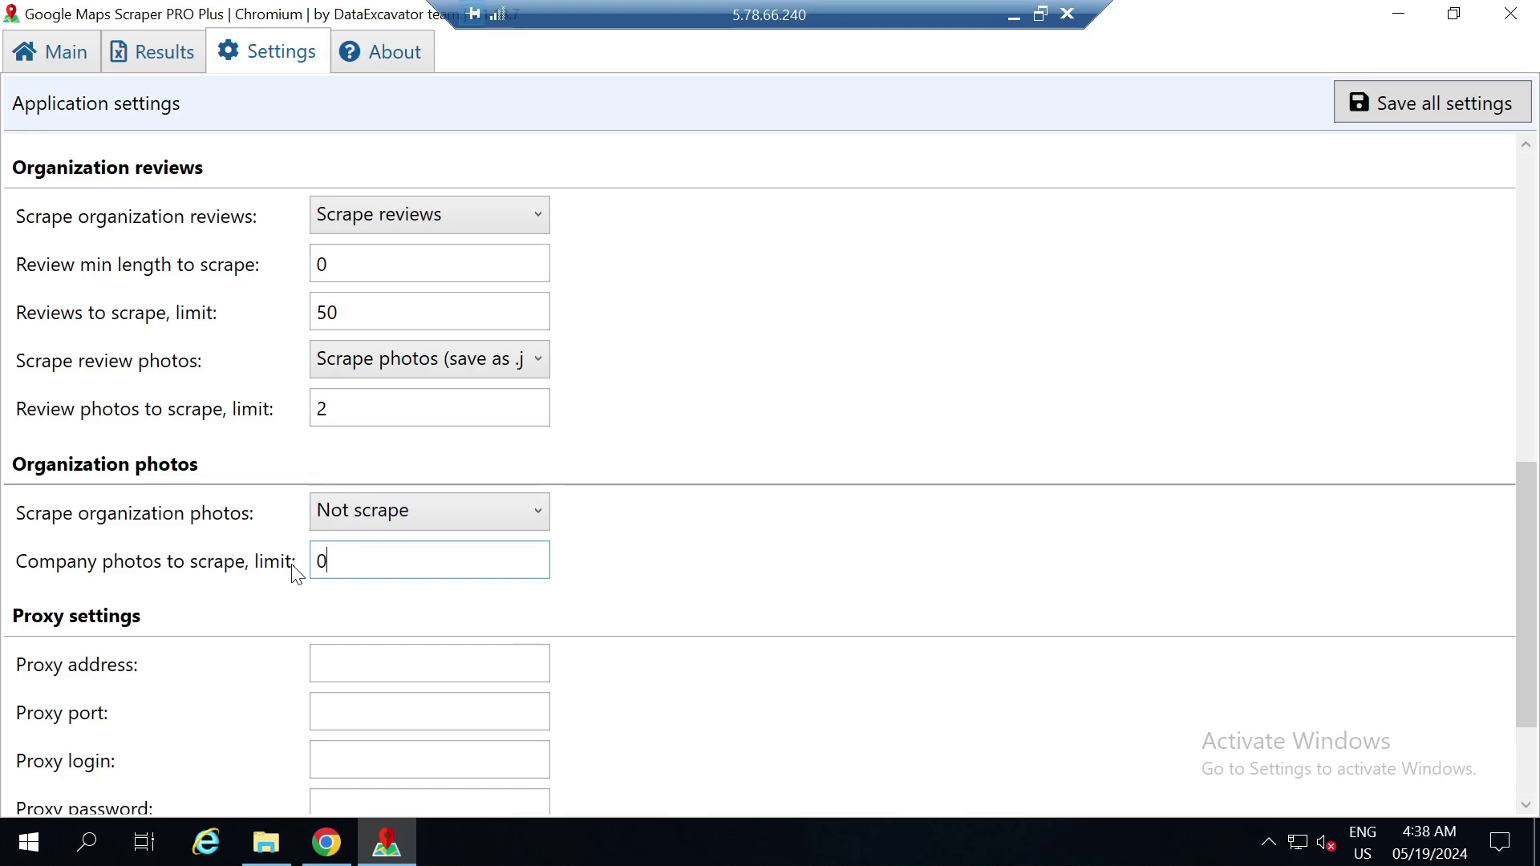
# Set organization reviews to 'Not scrape reviews' and review photos to 'Not scrape'
pyautogui.click(403, 223)
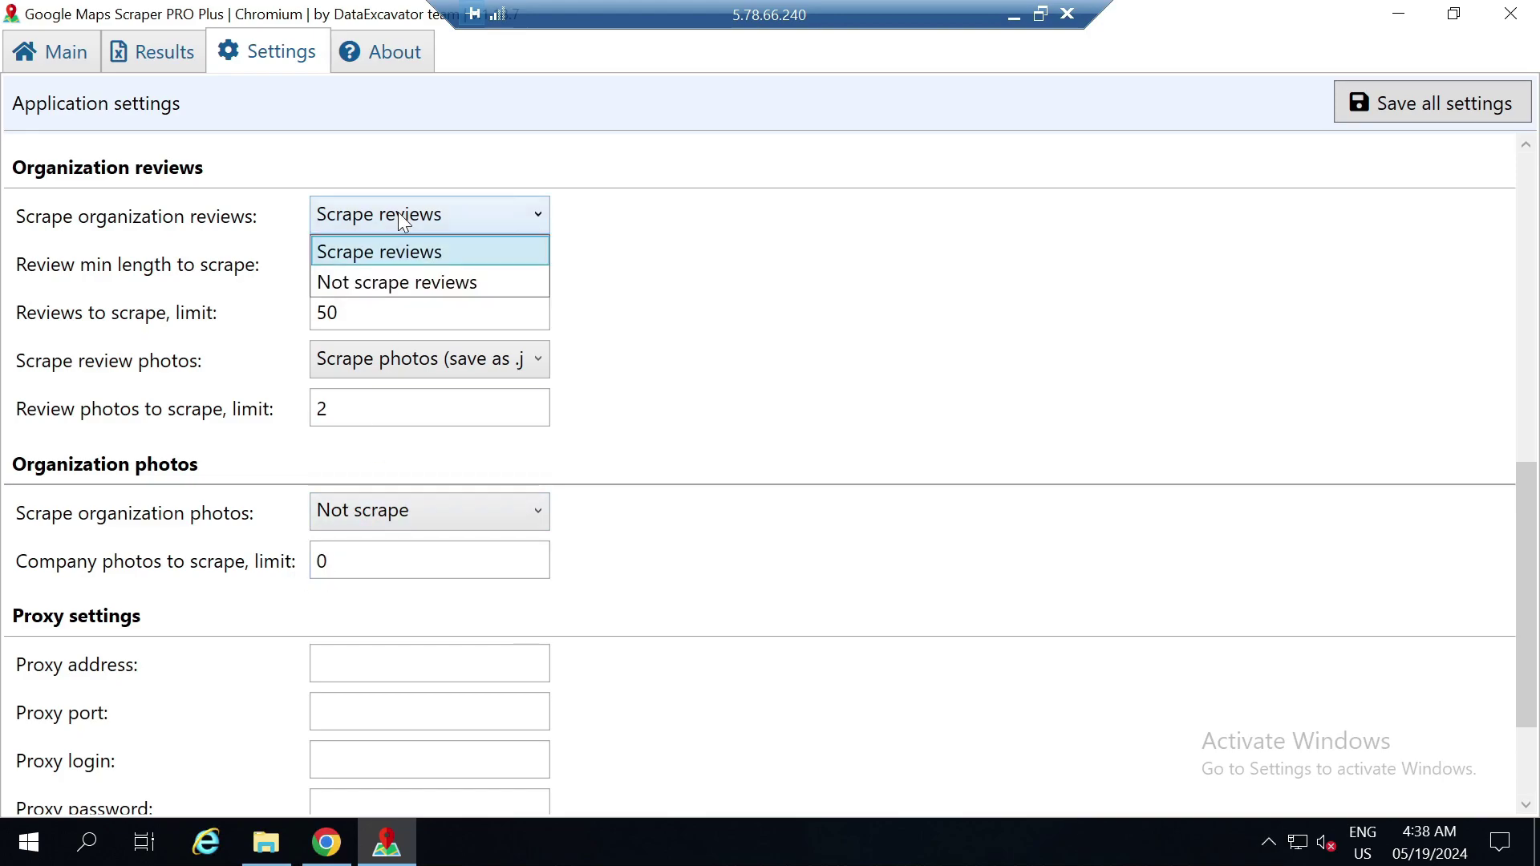
pyautogui.click(406, 282)
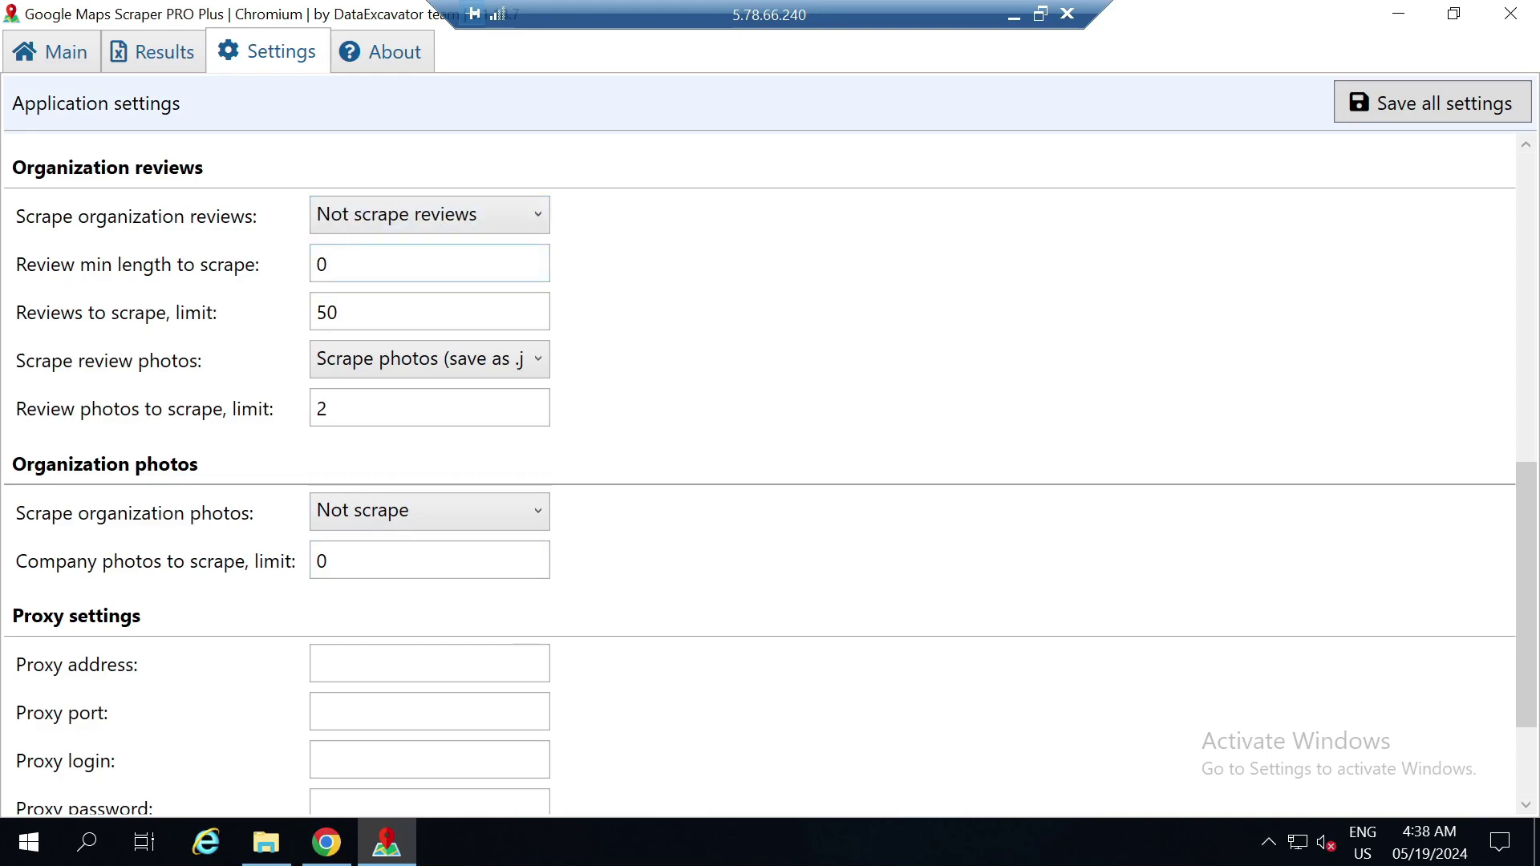
pyautogui.click(385, 359)
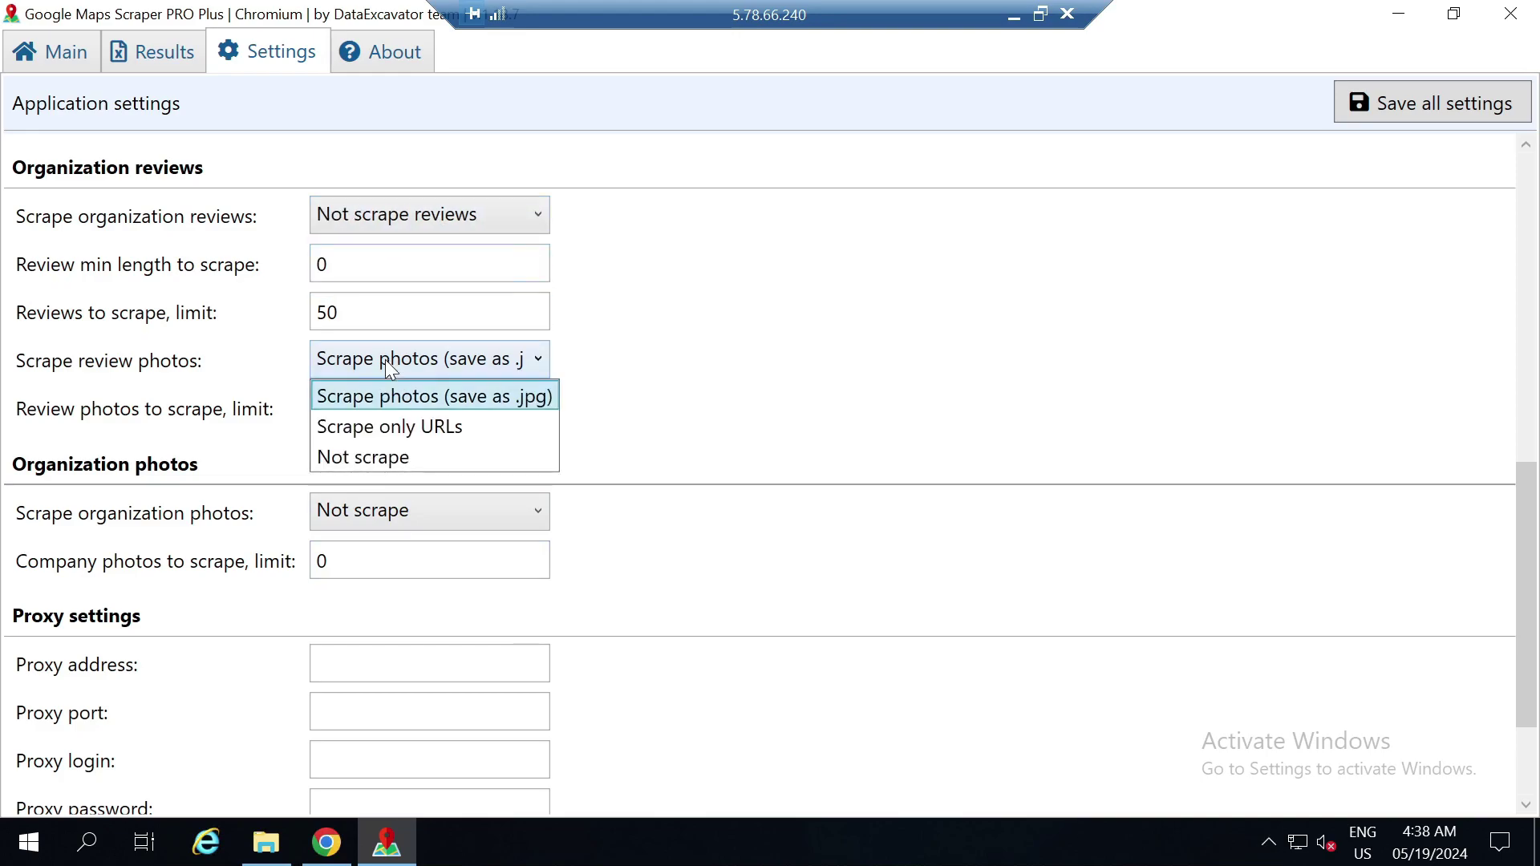
pyautogui.click(378, 459)
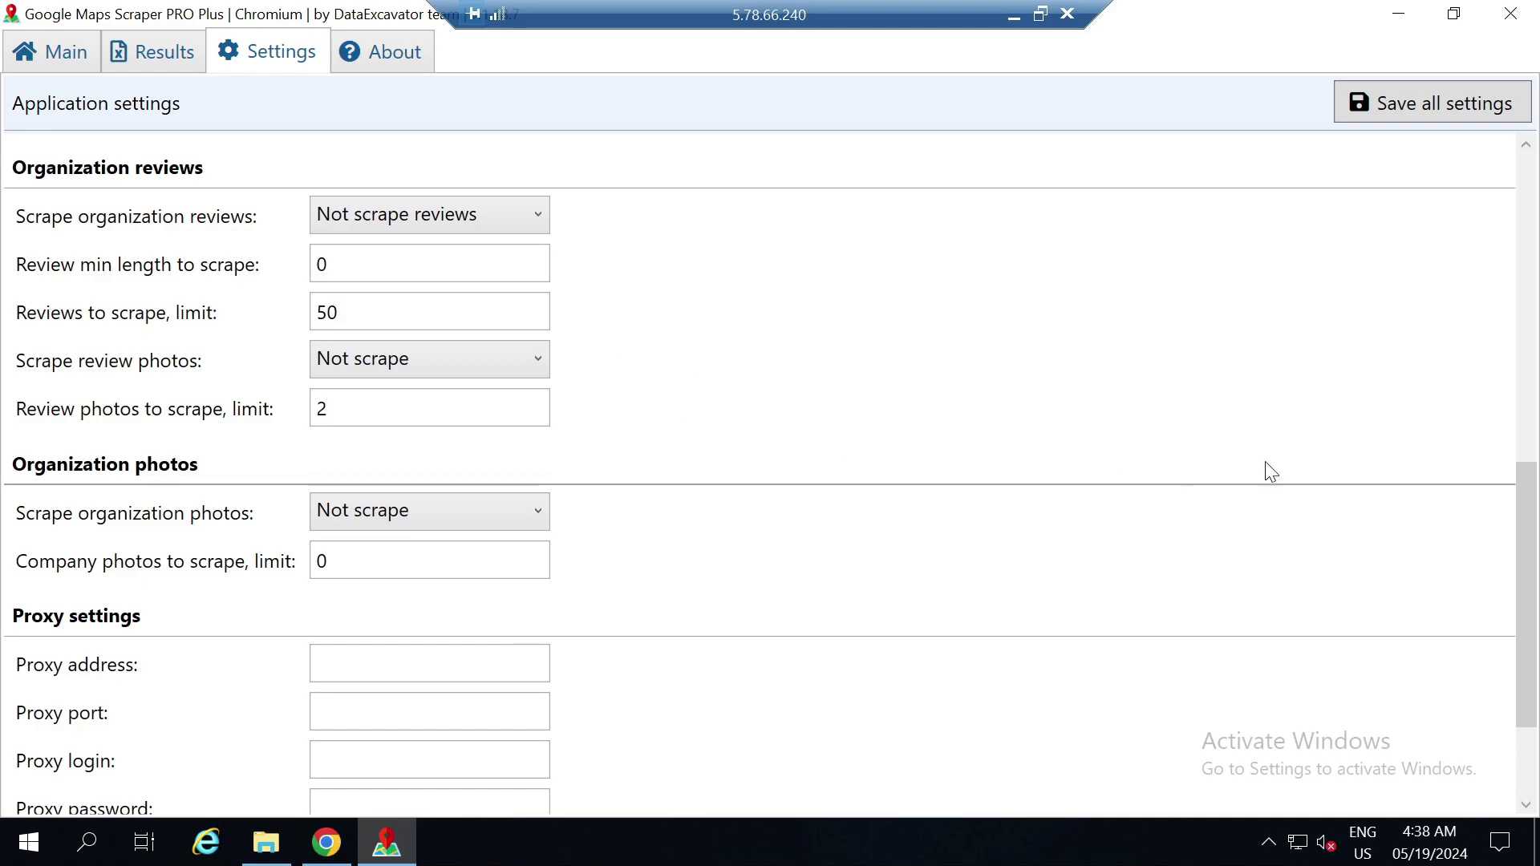
# Save the settings with review and organization photos set to Not scrape, then scroll to the bottom
pyautogui.click(1424, 106)
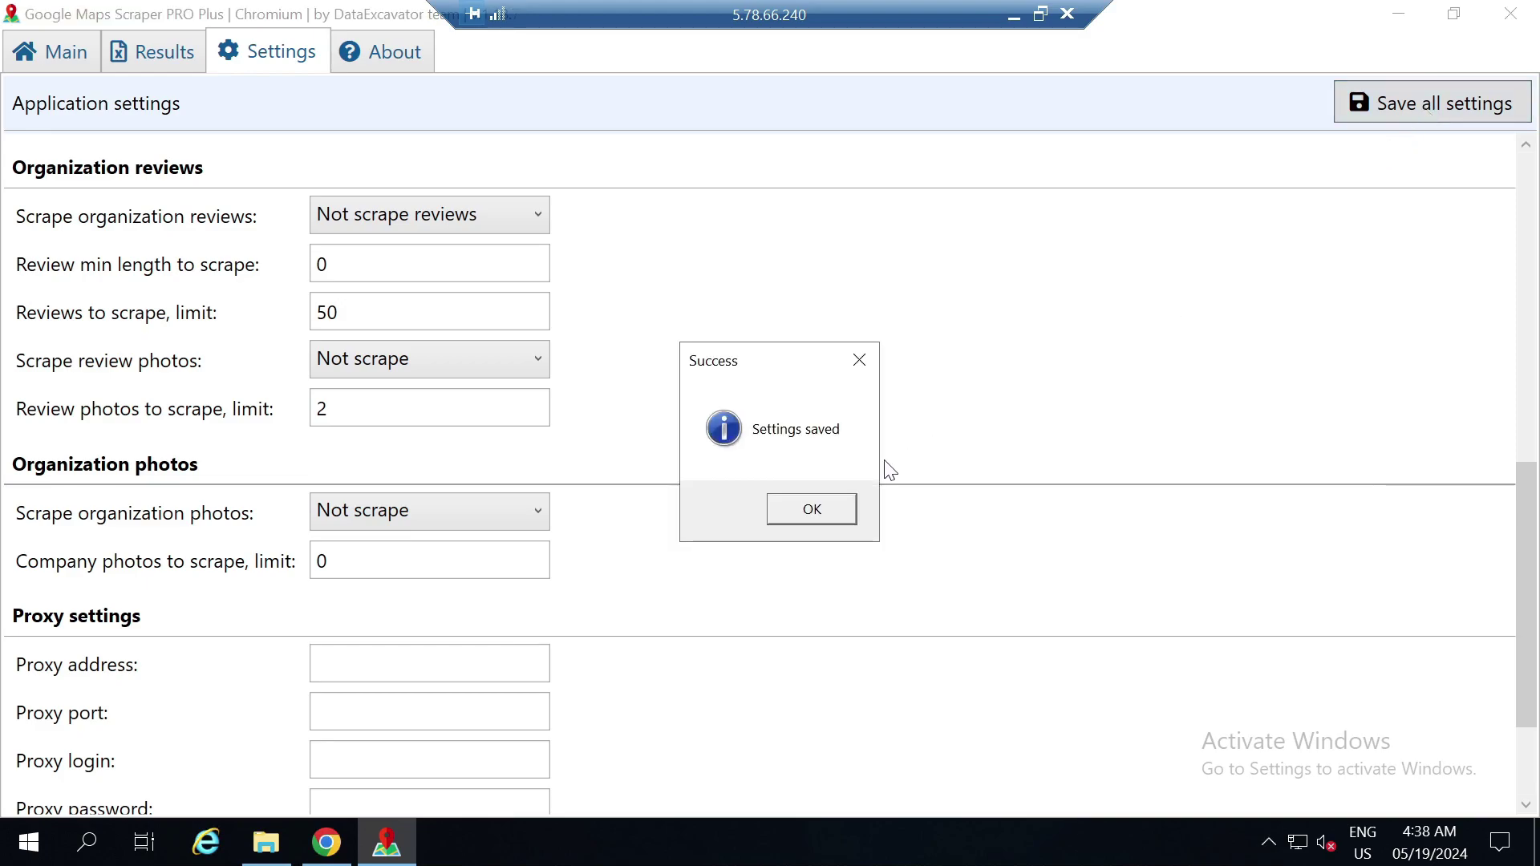
pyautogui.click(826, 513)
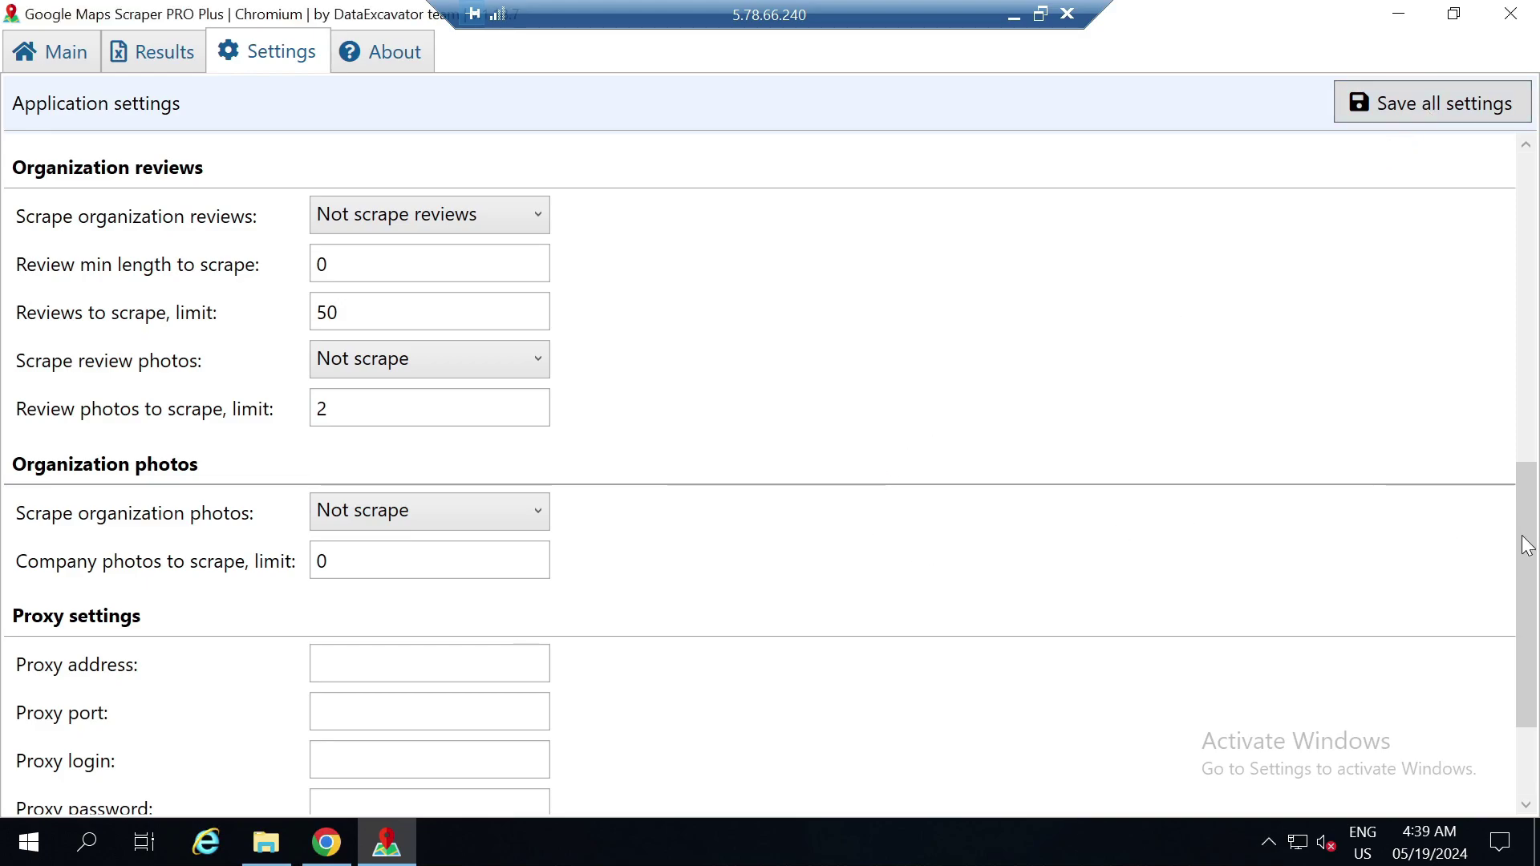
pyautogui.moveTo(1534, 603); pyautogui.dragTo(1535, 685)
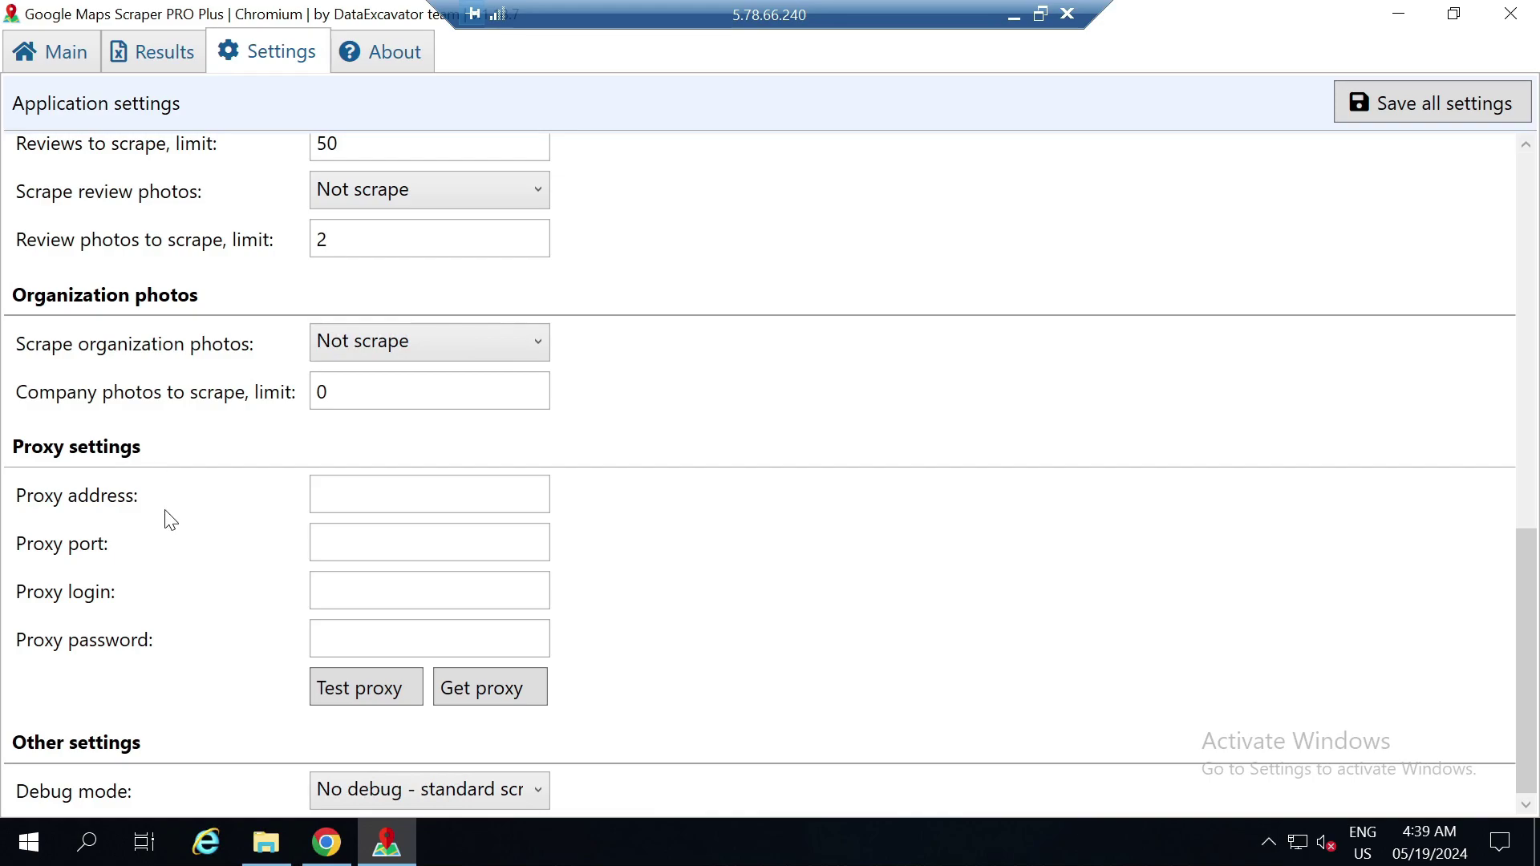
pyautogui.click(324, 852)
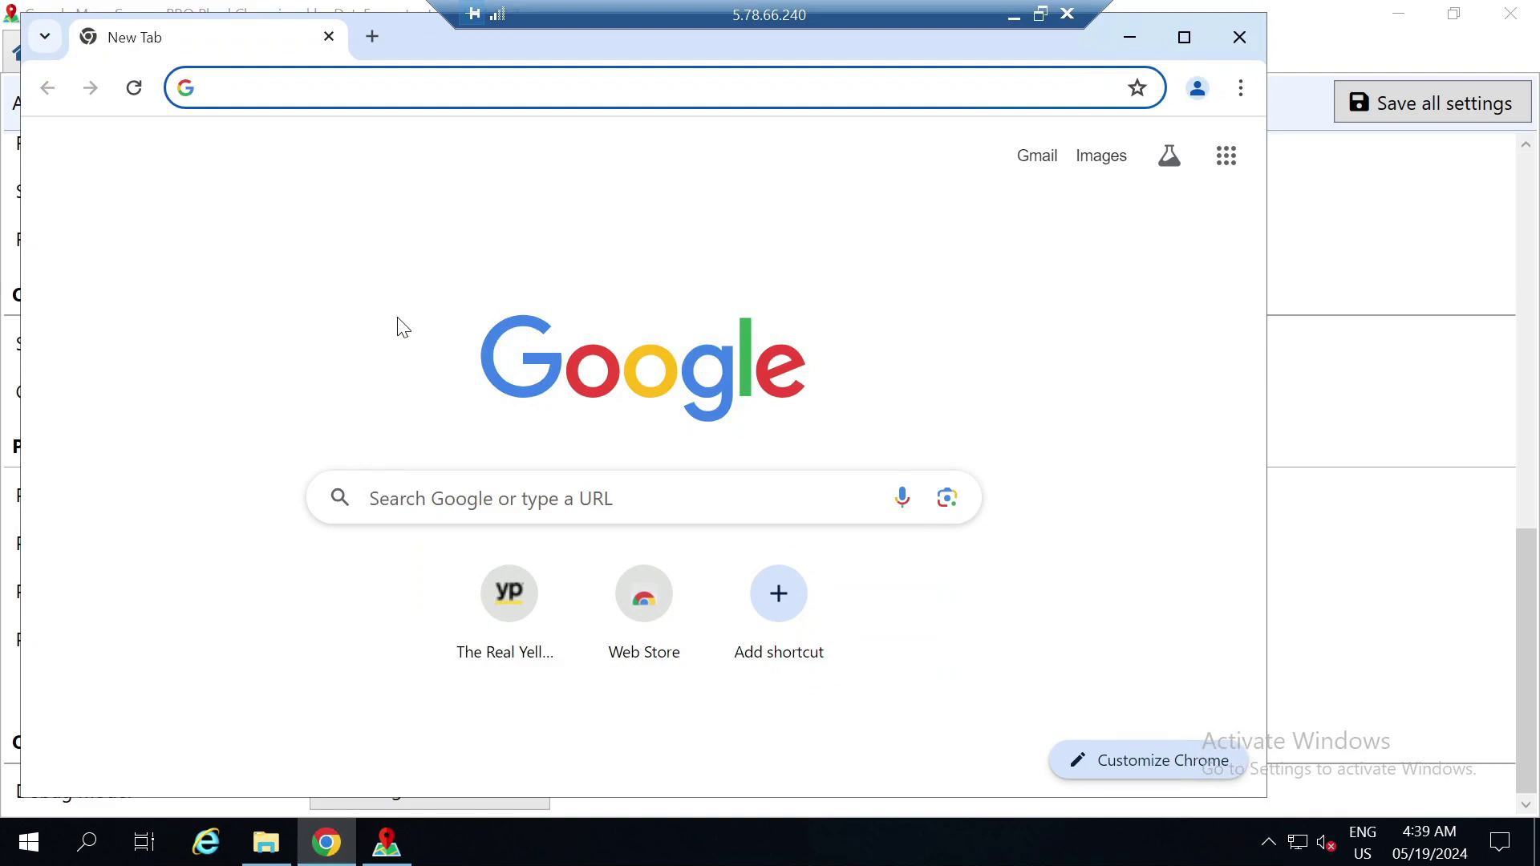
# Open IPBurger's Dedicated Proxies pricing (Basic $8, Plus $20, Pro $33/mo) and a new empty tab
pyautogui.write('ipburger.com')
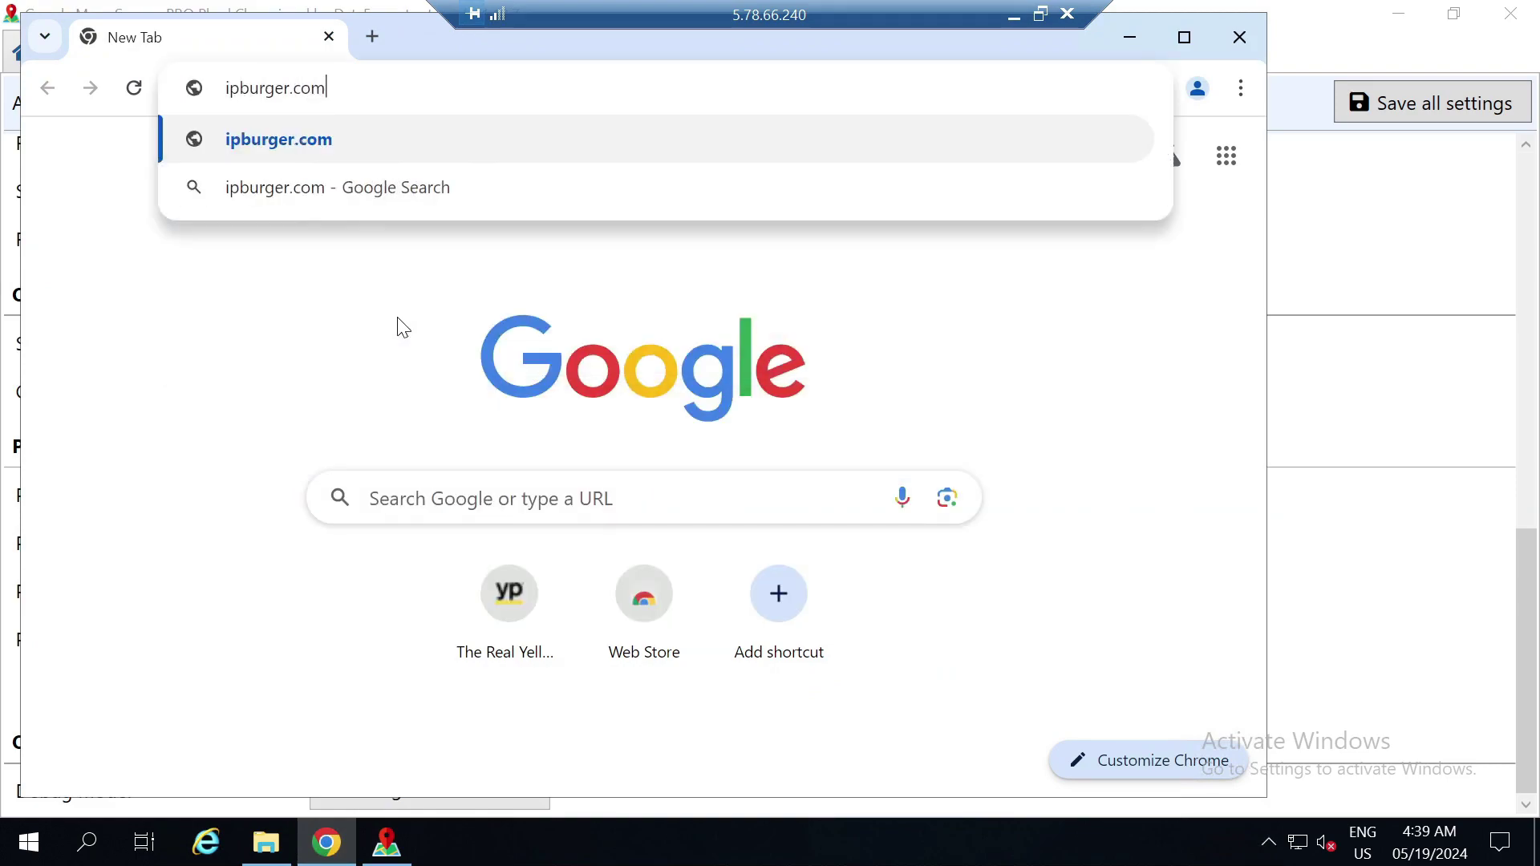
pyautogui.press('Return')
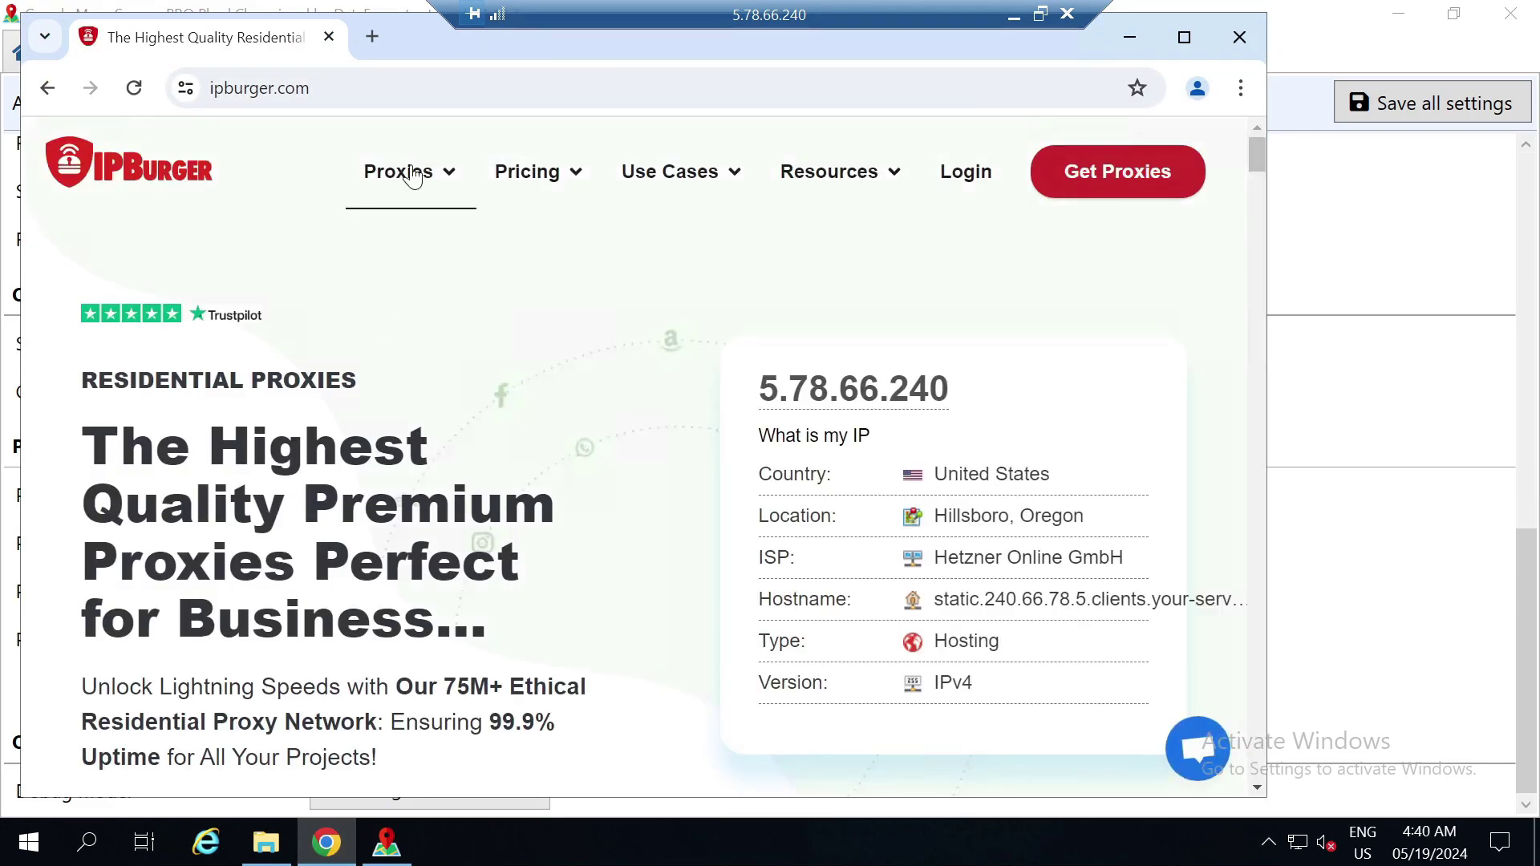
pyautogui.moveTo(537, 175)
pyautogui.click(211, 649)
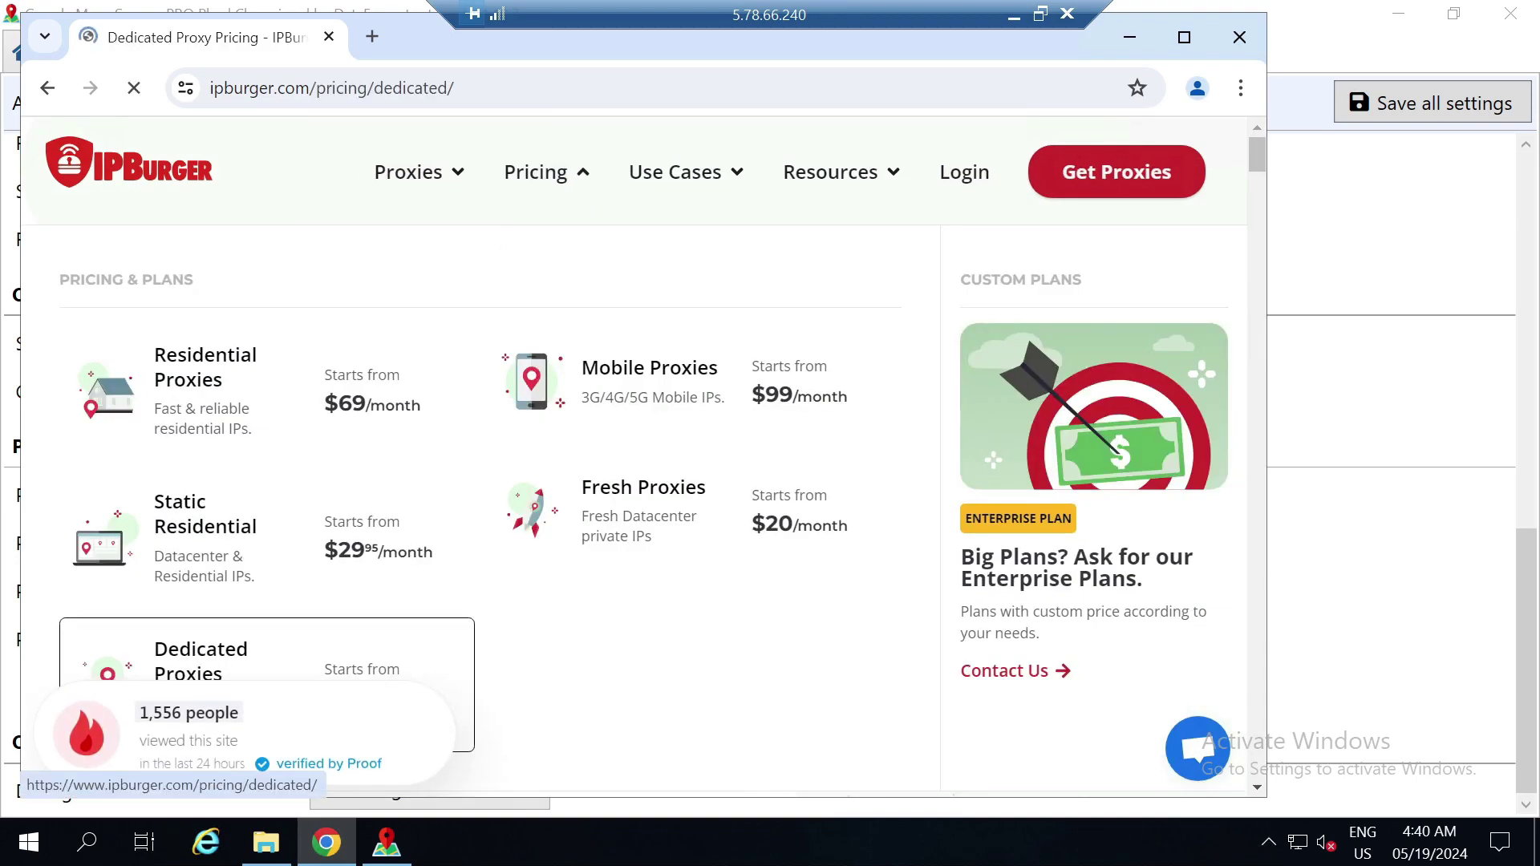
pyautogui.scroll(-2, 633, 457)
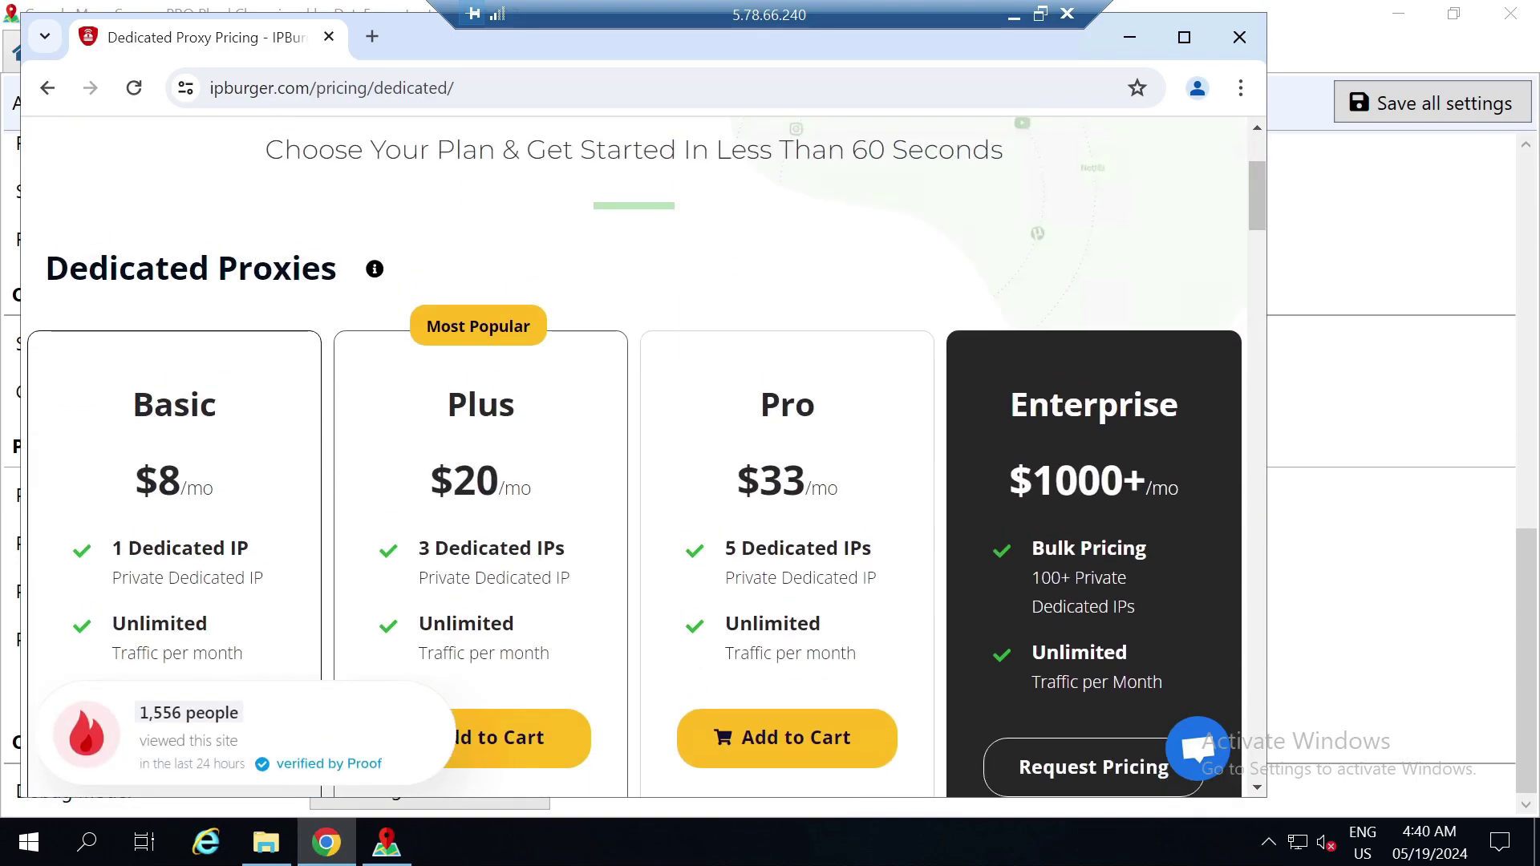
pyautogui.click(372, 36)
# Go to IPBlanket and open the Datacenter IPv4/IPv6 Proxies ordering page
pyautogui.write('i')
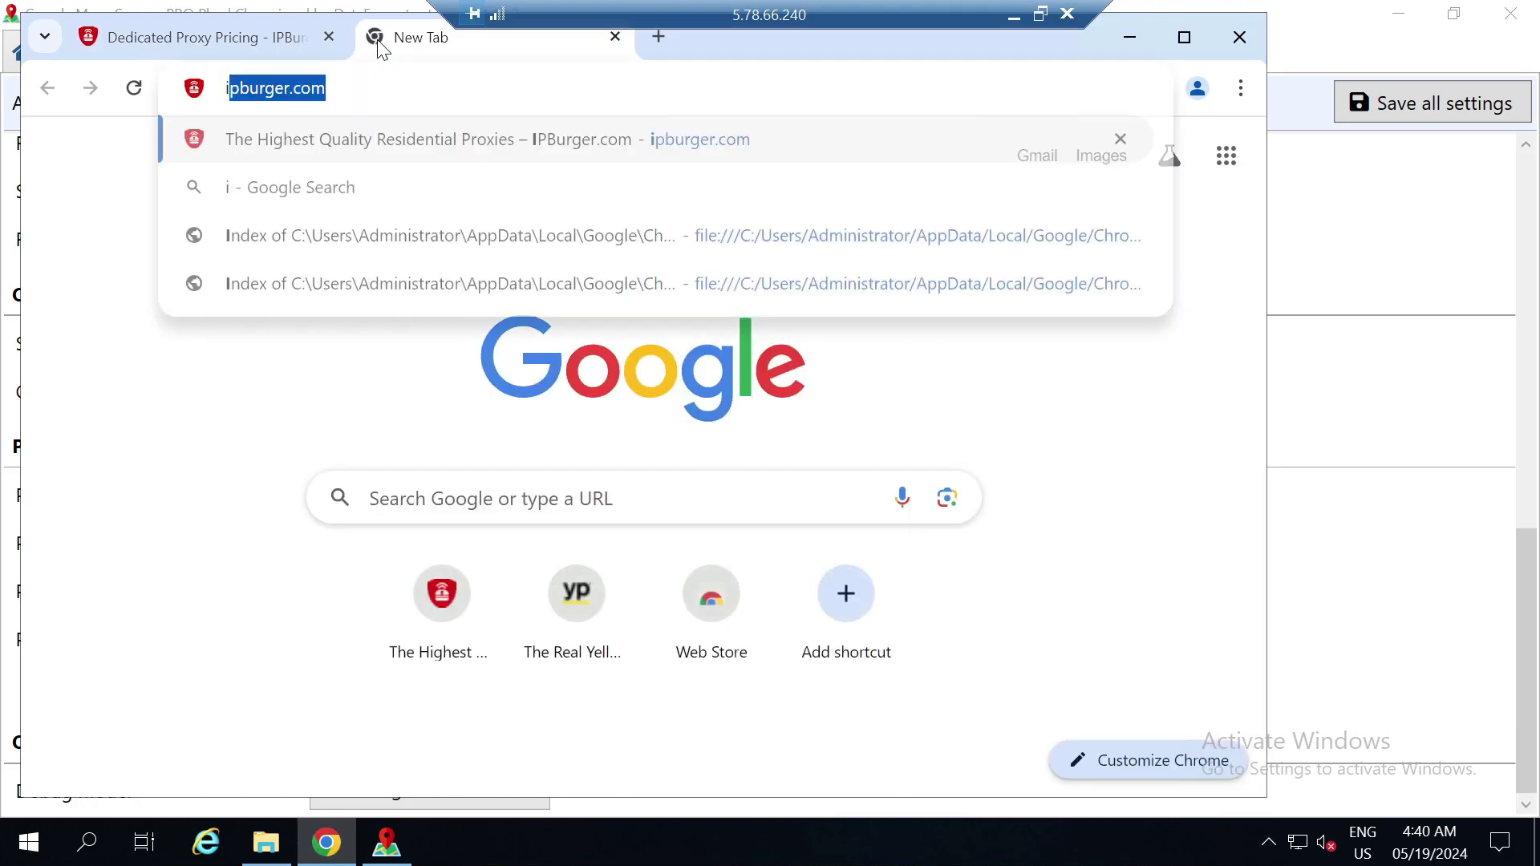
pyautogui.write('pblanket.com')
pyautogui.press('Return')
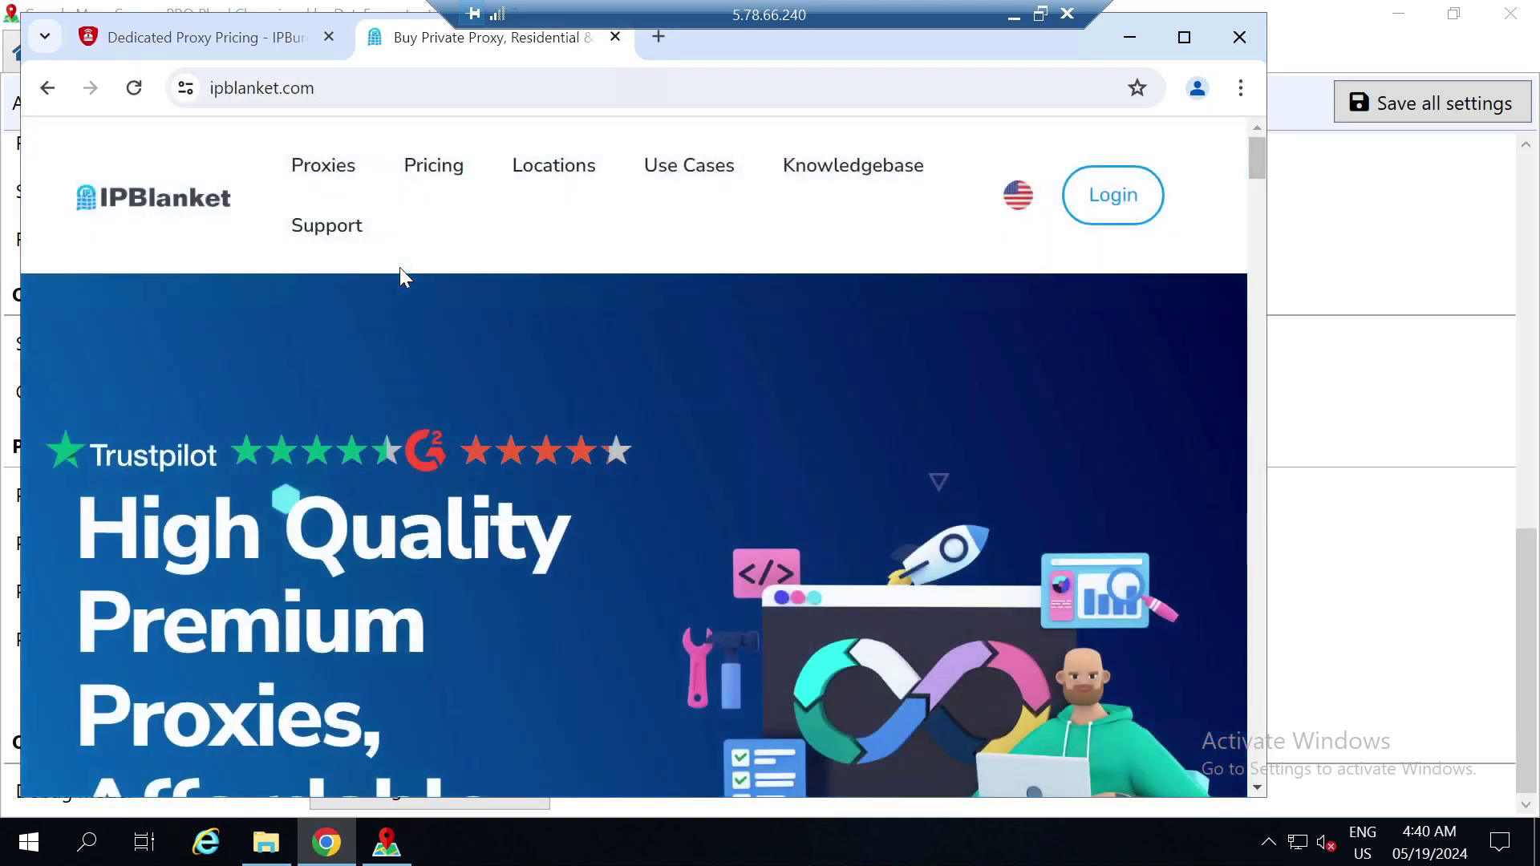
pyautogui.moveTo(433, 168)
pyautogui.click(469, 278)
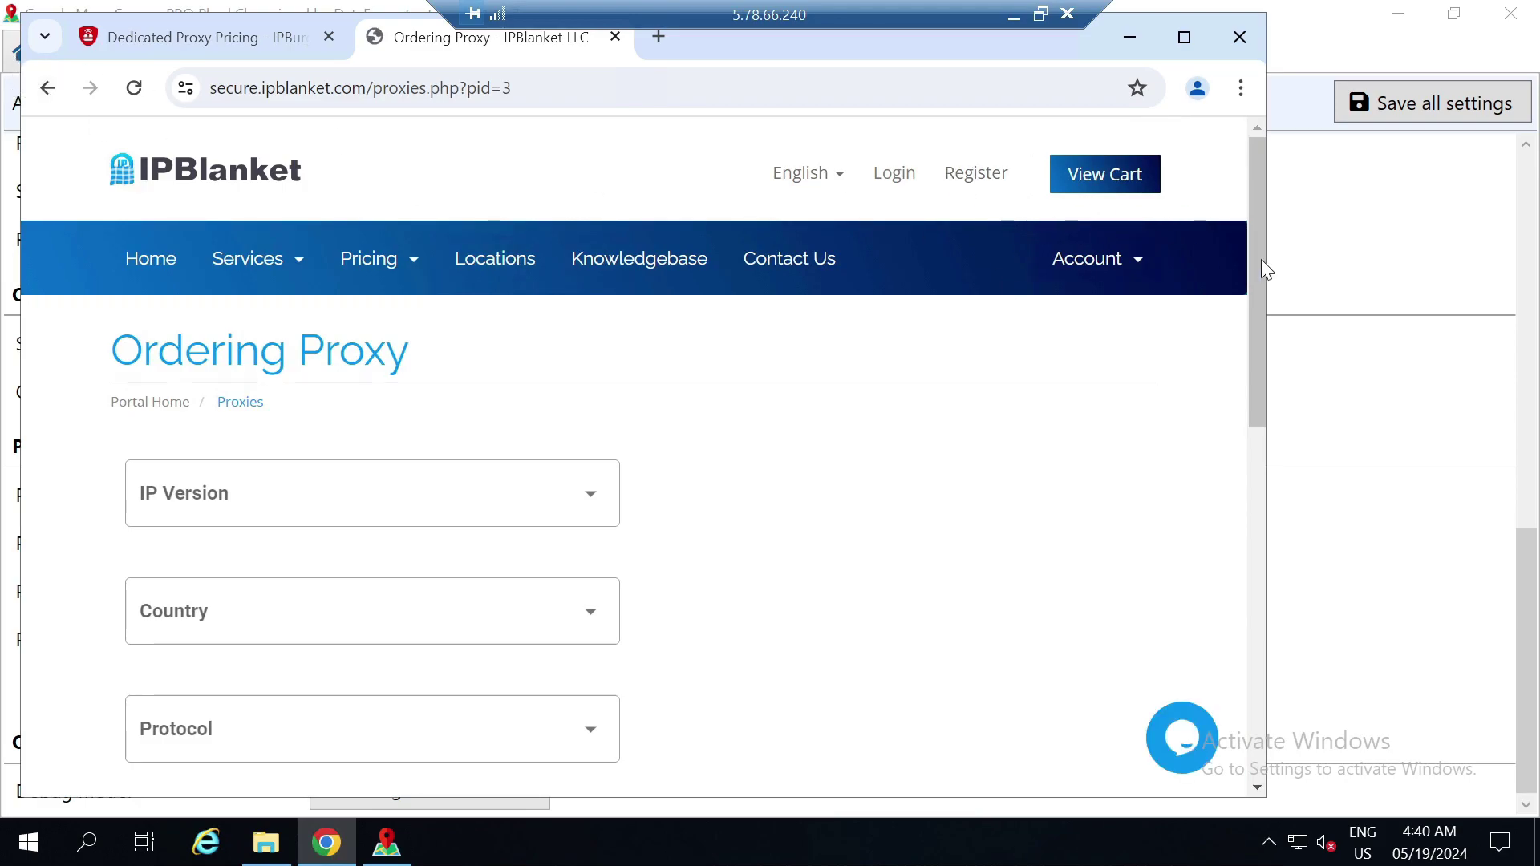
pyautogui.scroll(-1, 1266, 295)
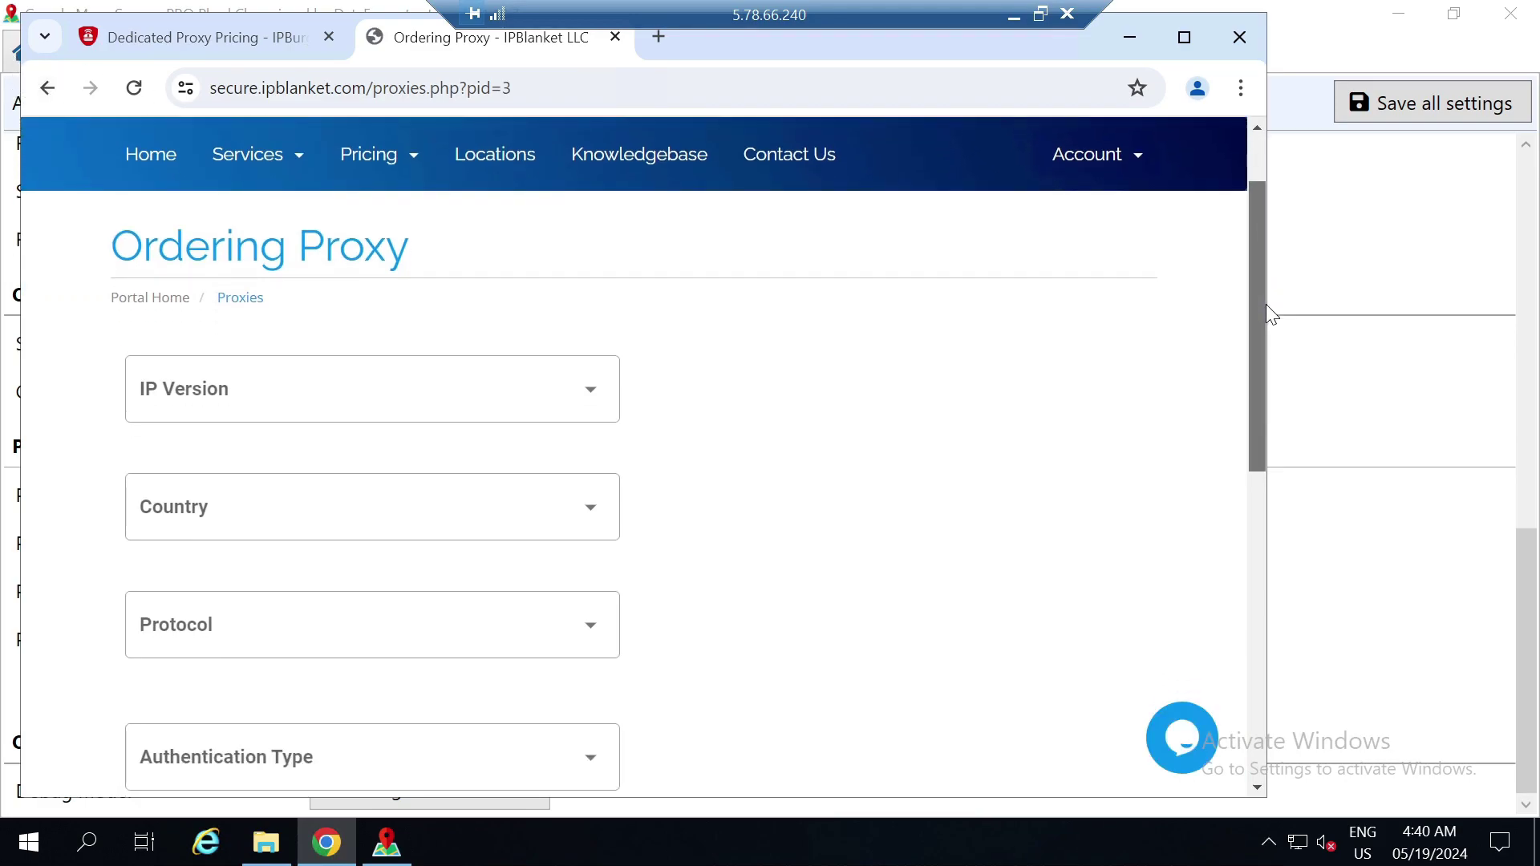
pyautogui.click(390, 155)
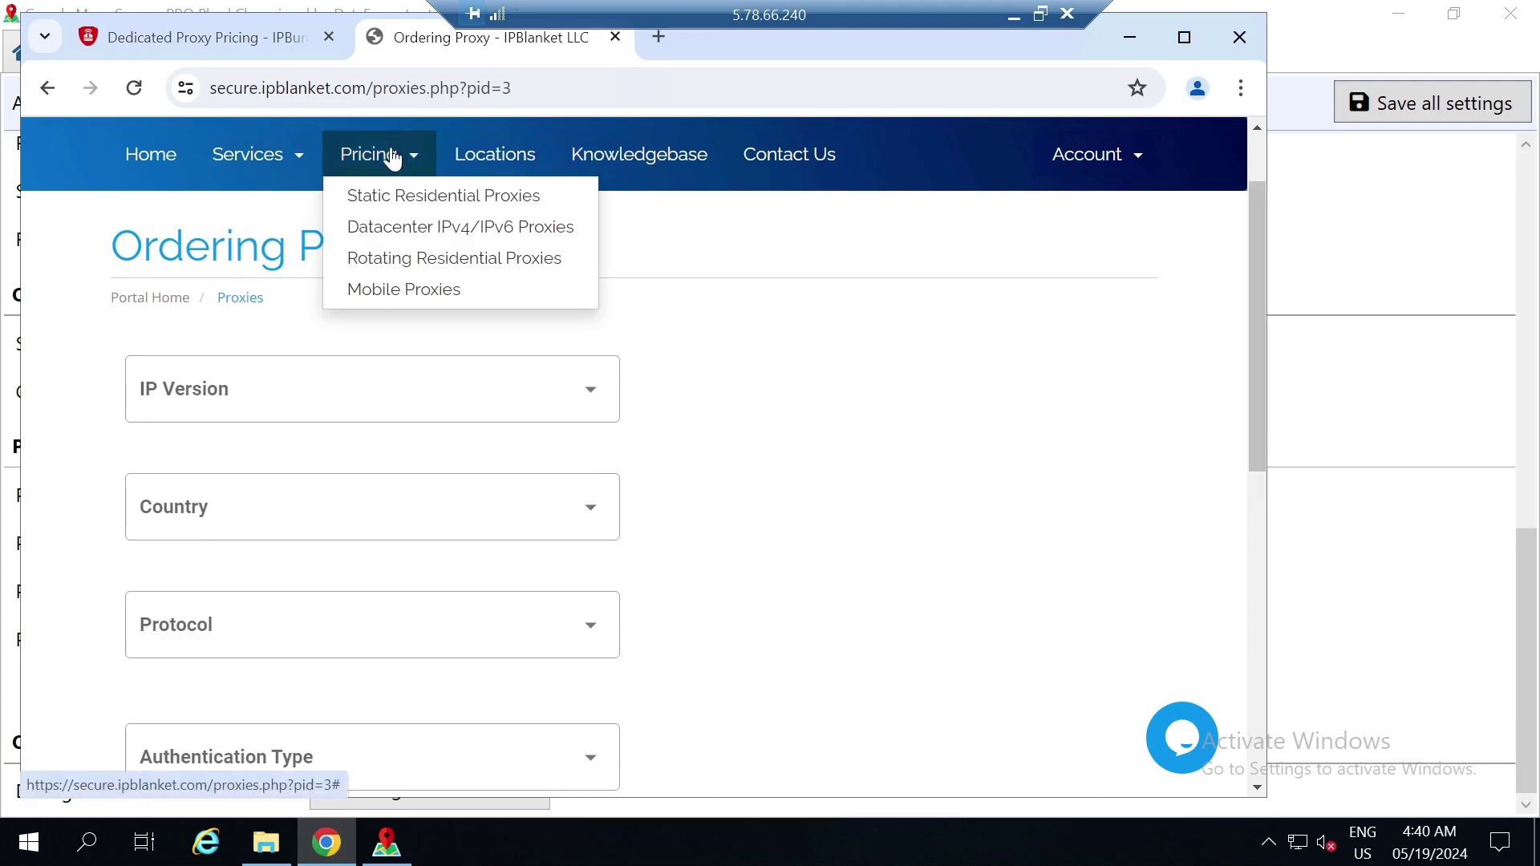
pyautogui.click(413, 237)
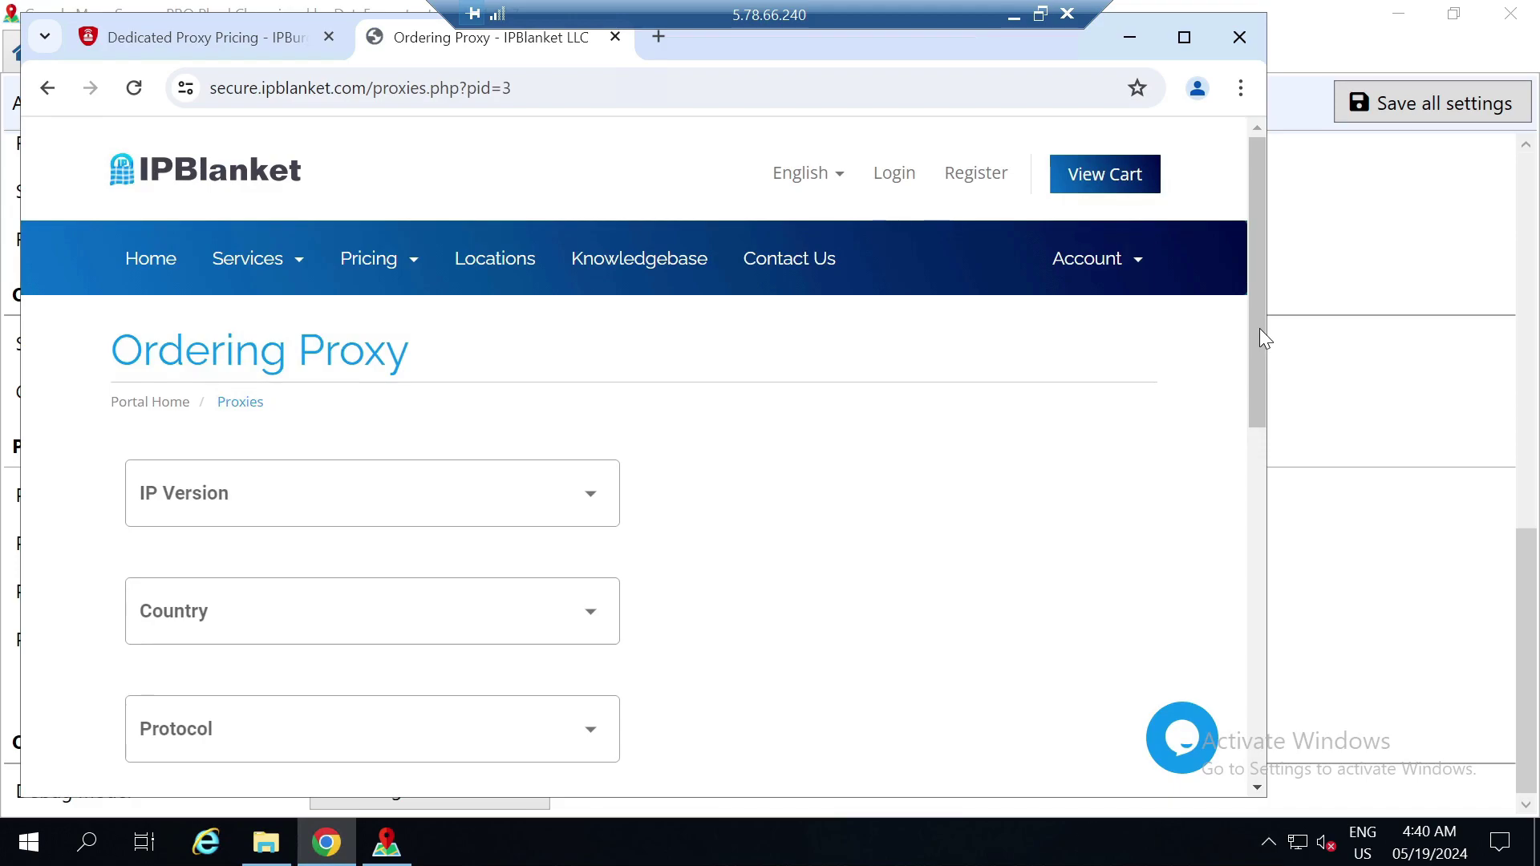
# Set the IPBlanket proxy order to IPv4, United Kingdom and HTTP protocol
pyautogui.moveTo(1260, 330); pyautogui.dragTo(1264, 421)
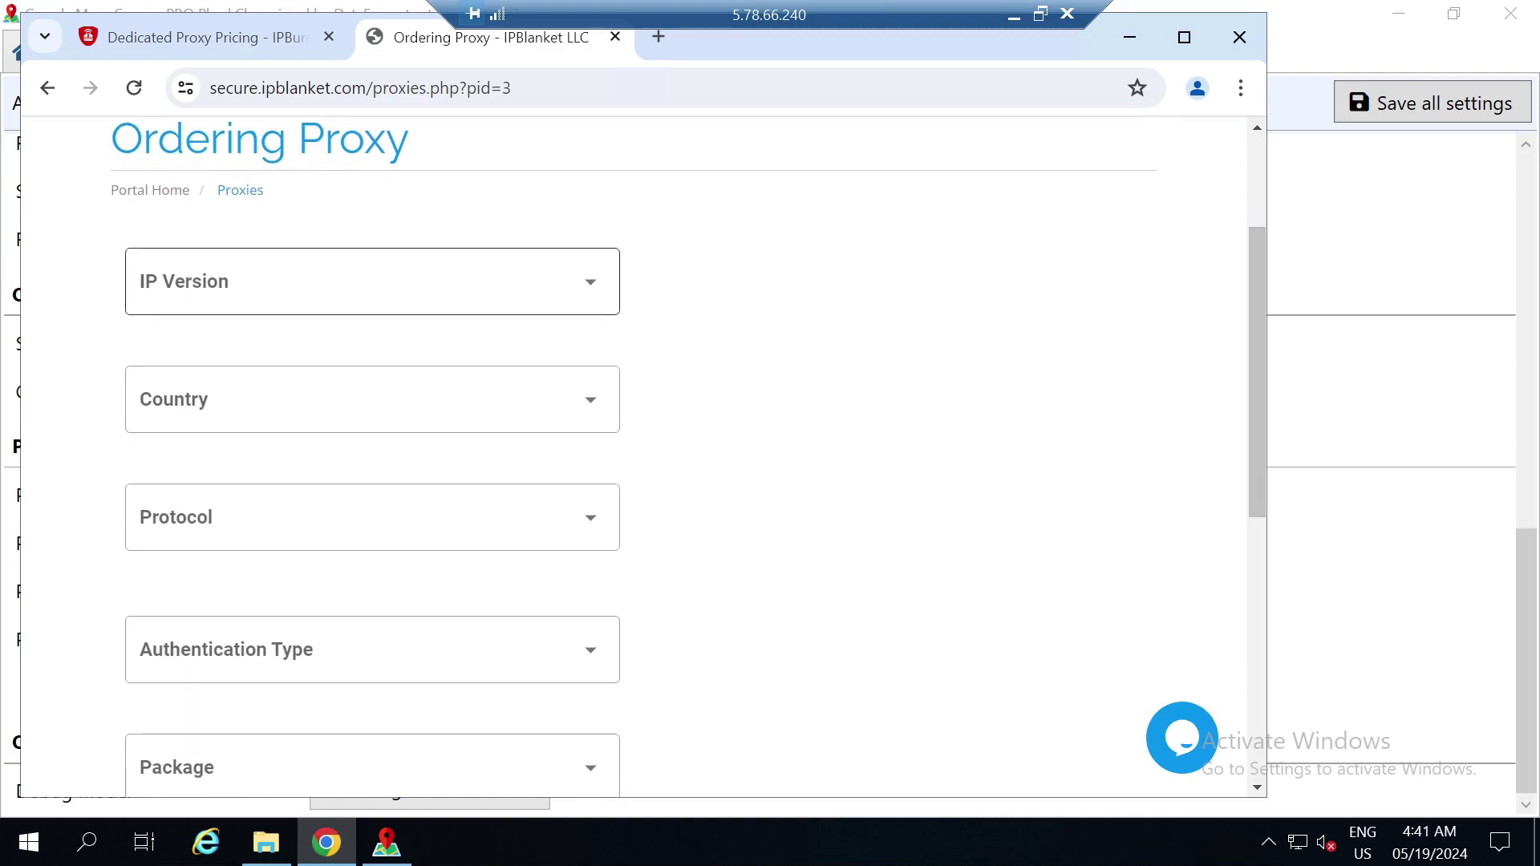
pyautogui.click(588, 294)
pyautogui.click(527, 303)
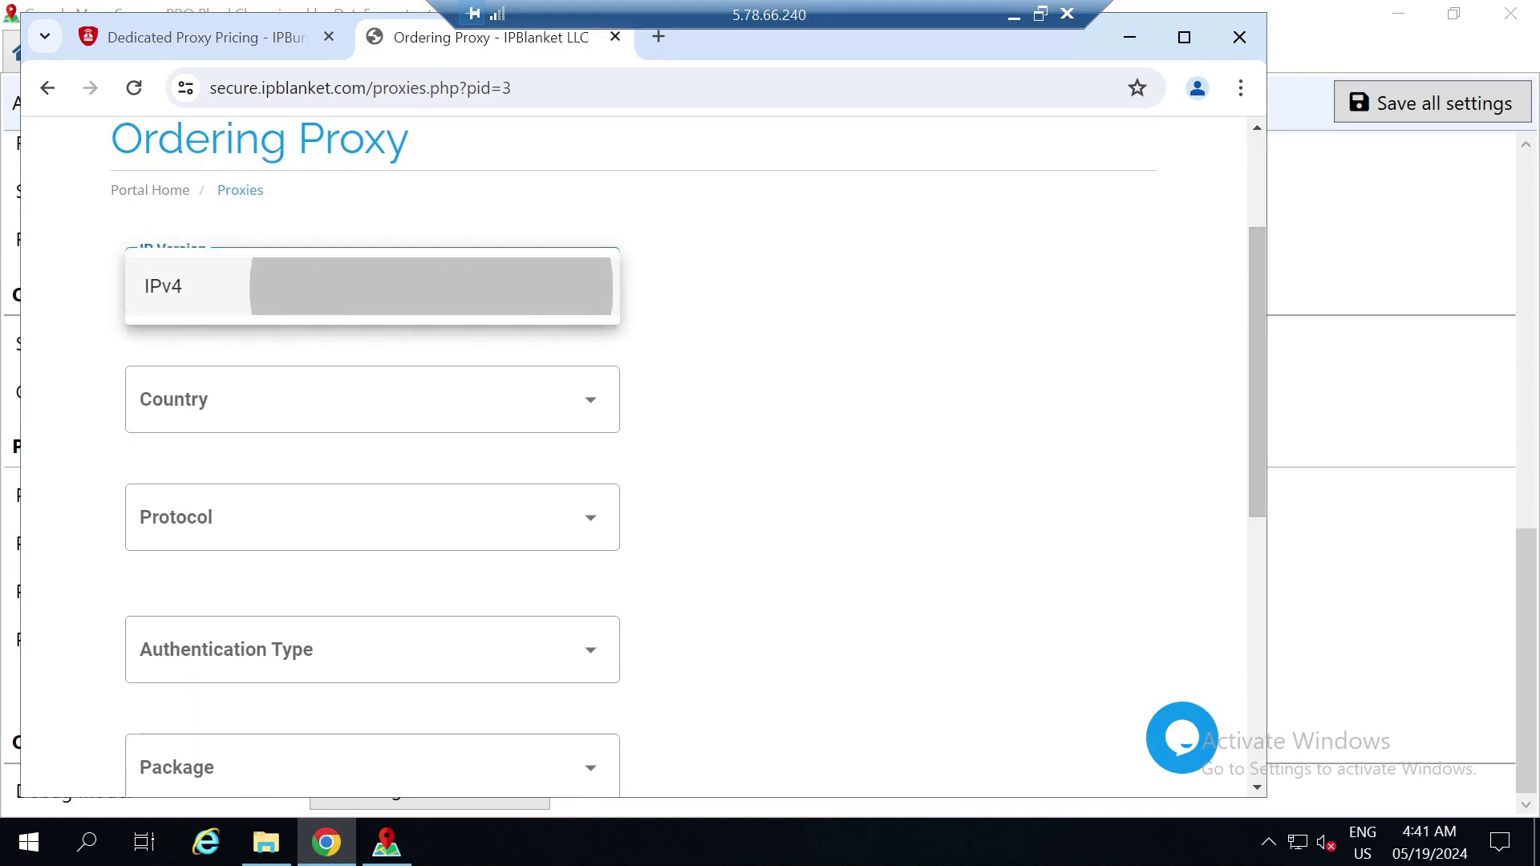
pyautogui.click(596, 415)
pyautogui.moveTo(616, 428); pyautogui.dragTo(621, 362)
pyautogui.click(275, 522)
pyautogui.click(1208, 452)
pyautogui.click(582, 531)
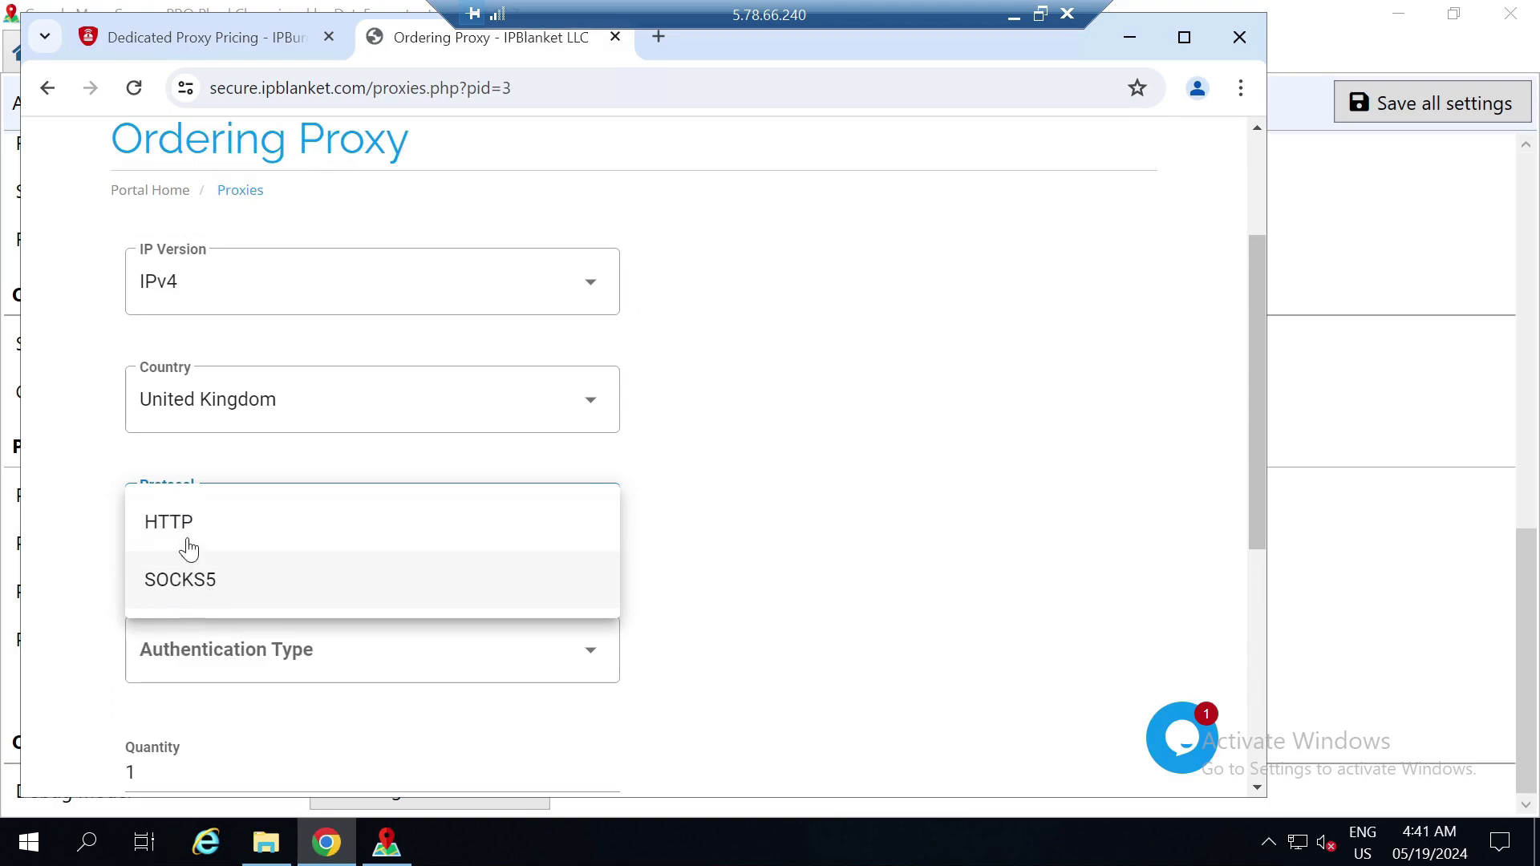
pyautogui.click(168, 523)
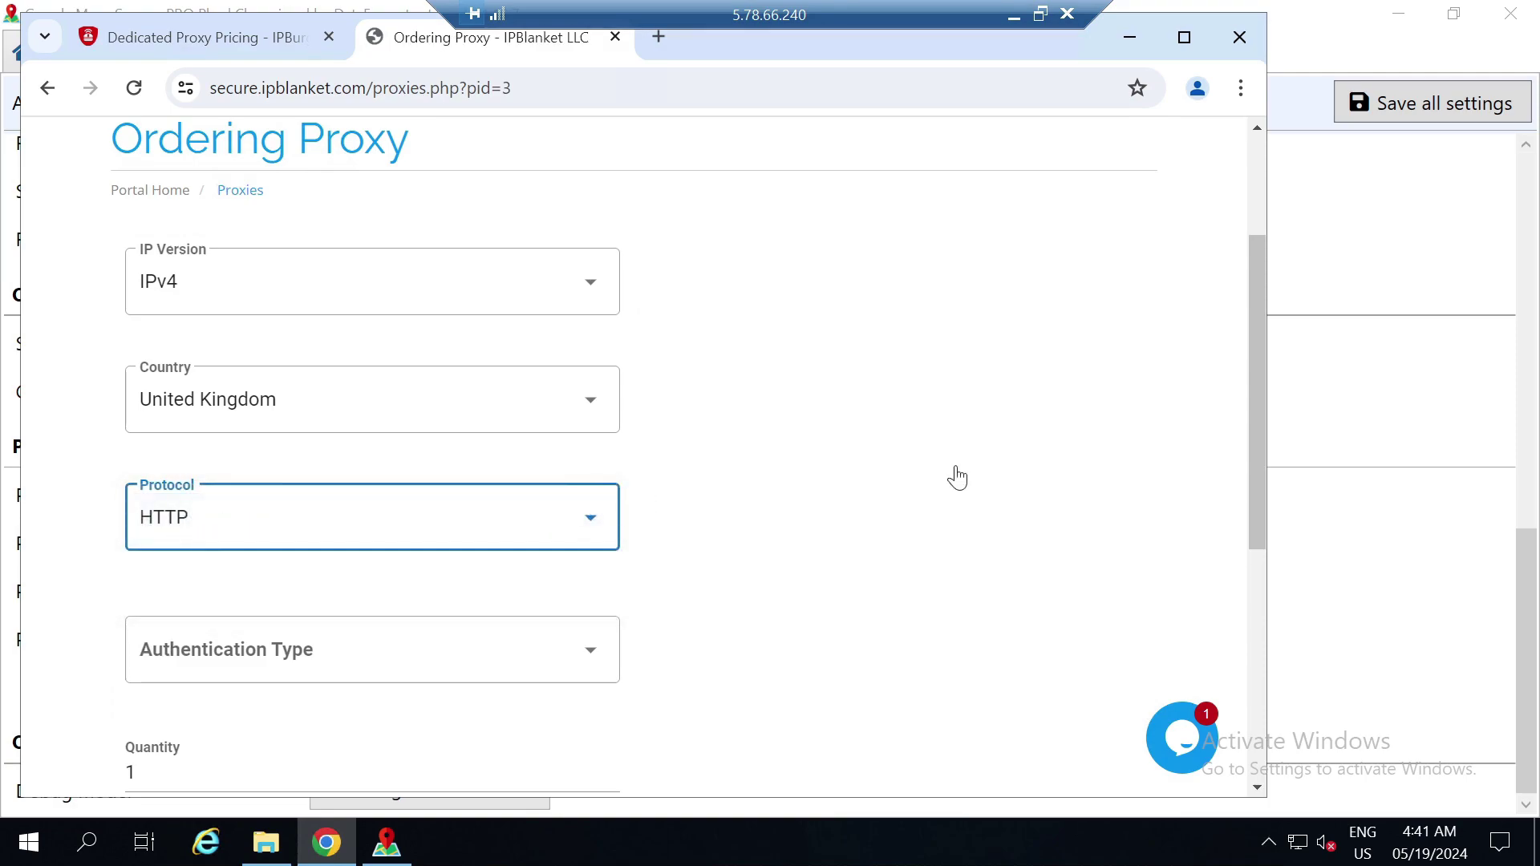
# Choose Username & Password authentication and quantity 10, noting the $6.99 per-IP price
pyautogui.moveTo(1258, 393); pyautogui.dragTo(1257, 490)
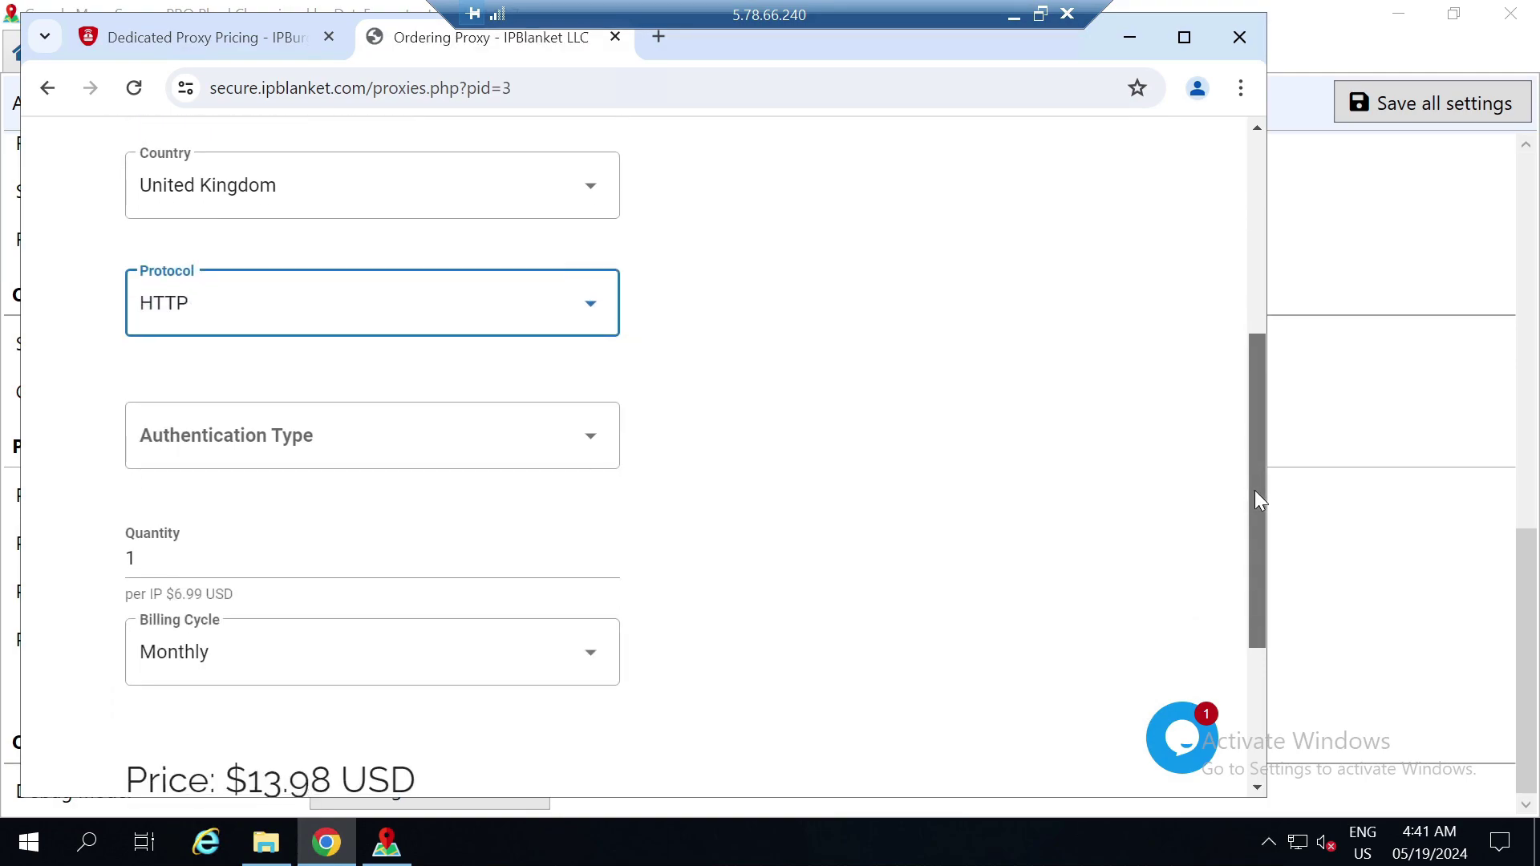
pyautogui.click(606, 448)
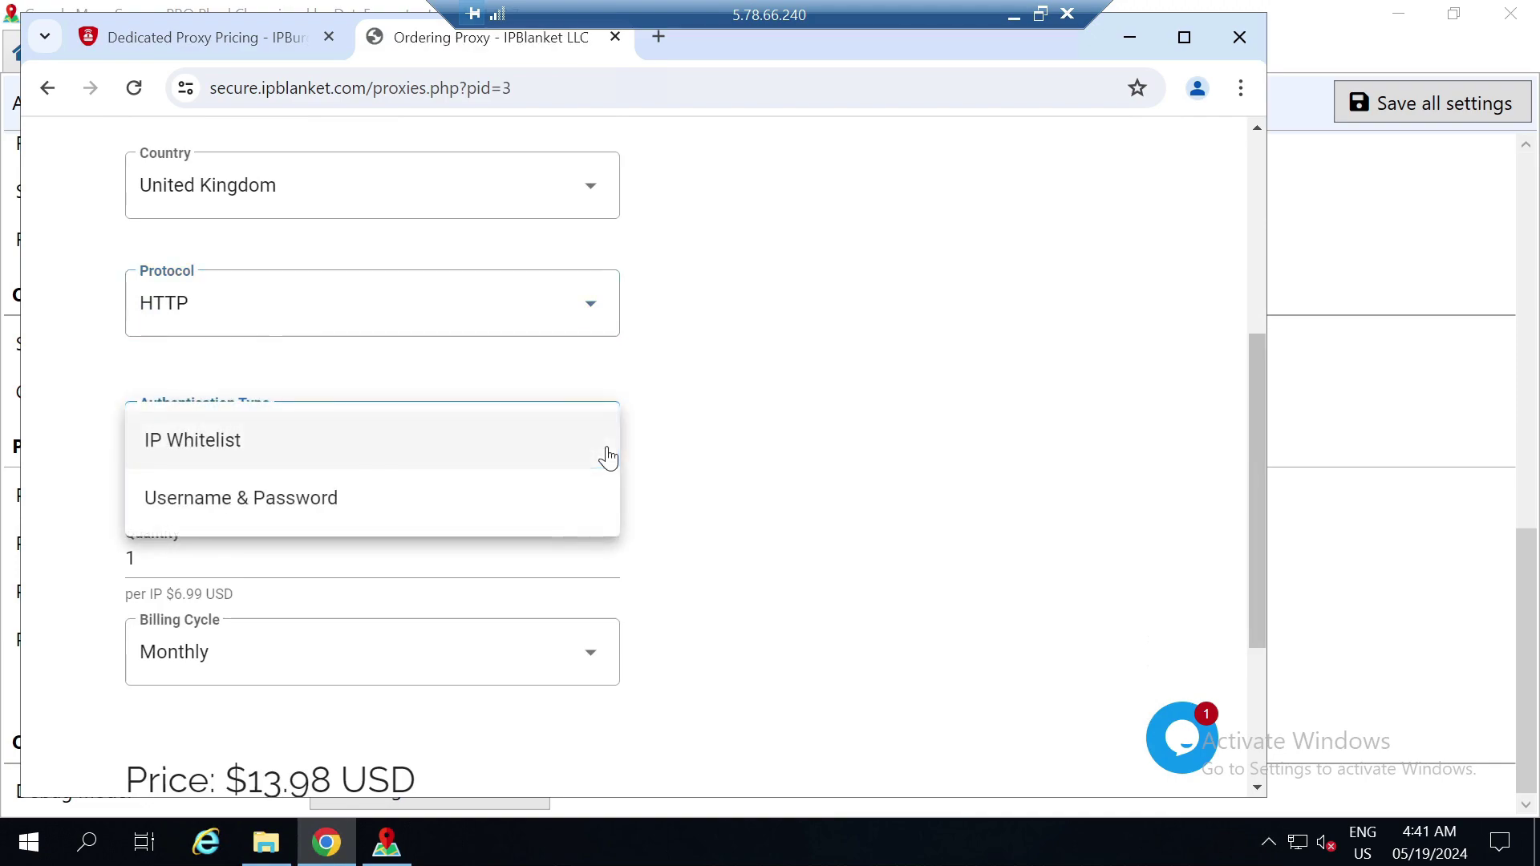
pyautogui.click(217, 503)
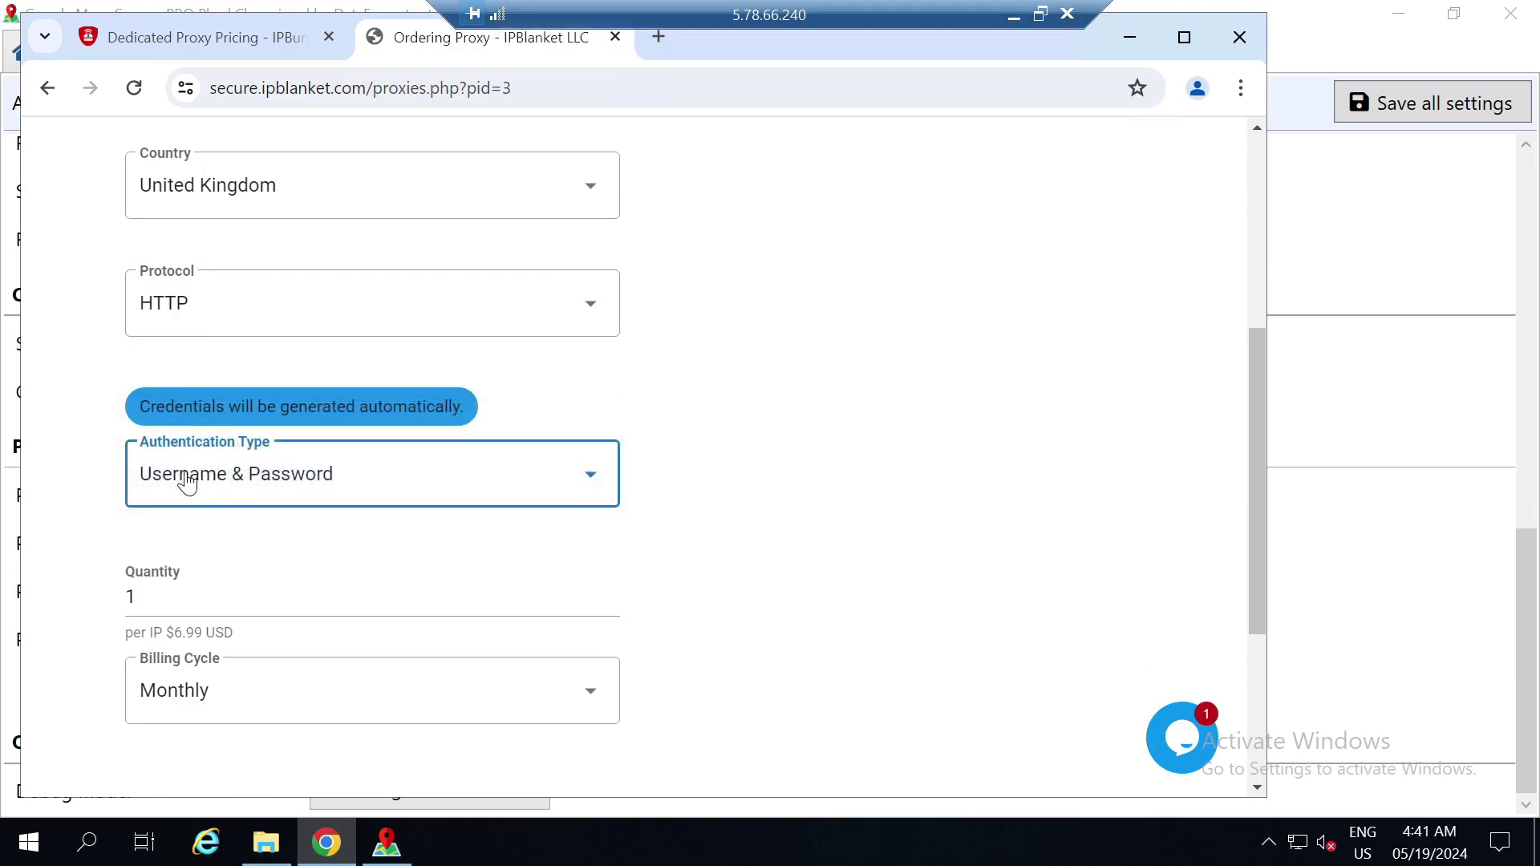
pyautogui.click(174, 571)
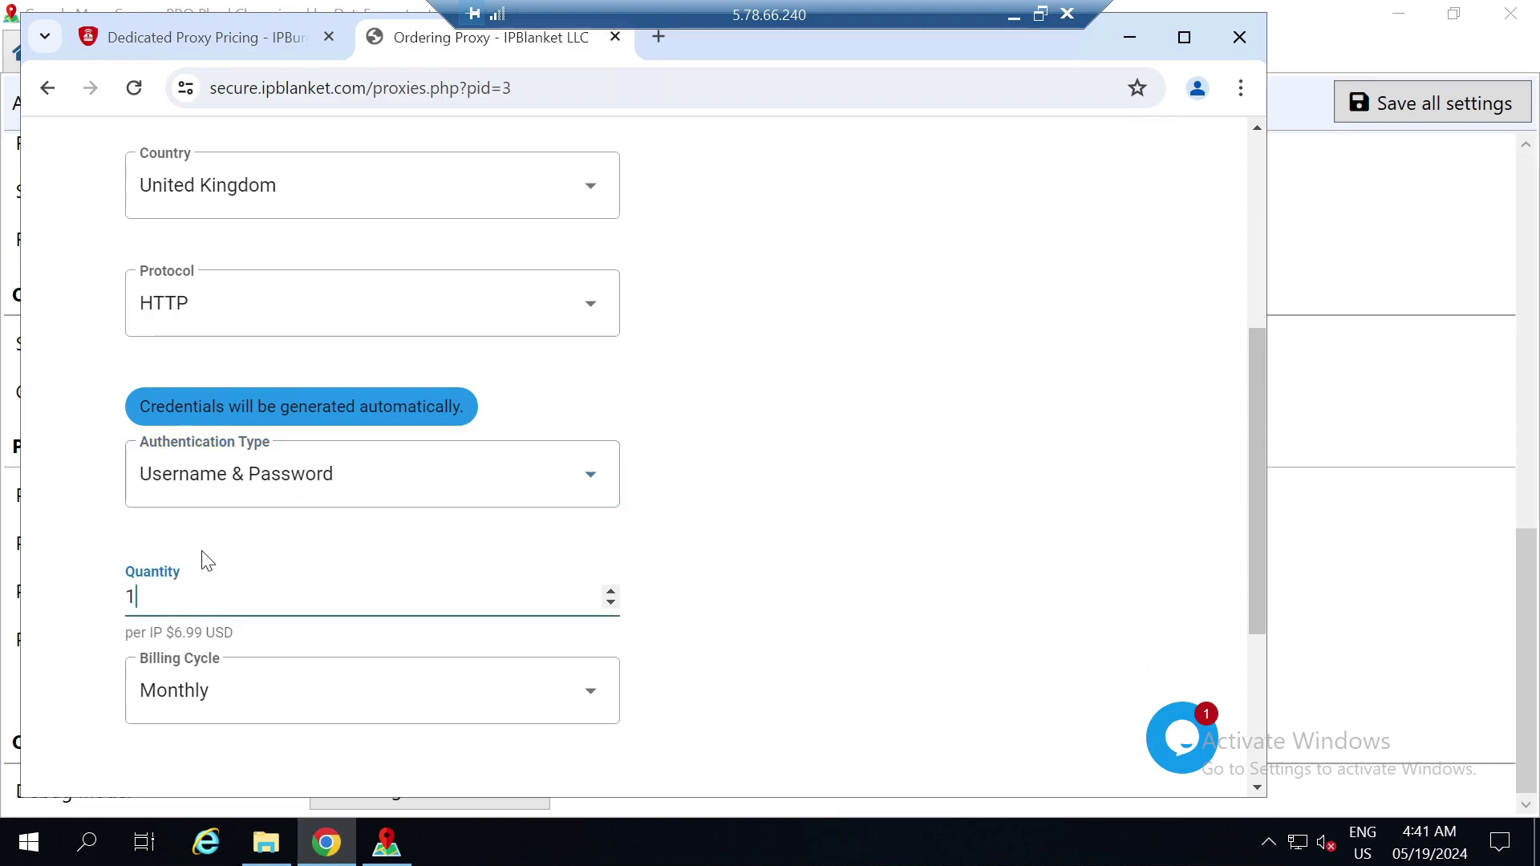
pyautogui.write('00')
pyautogui.write('0')
pyautogui.press('BackSpace')
pyautogui.press('BackSpace')
pyautogui.moveTo(202, 633); pyautogui.dragTo(165, 632)
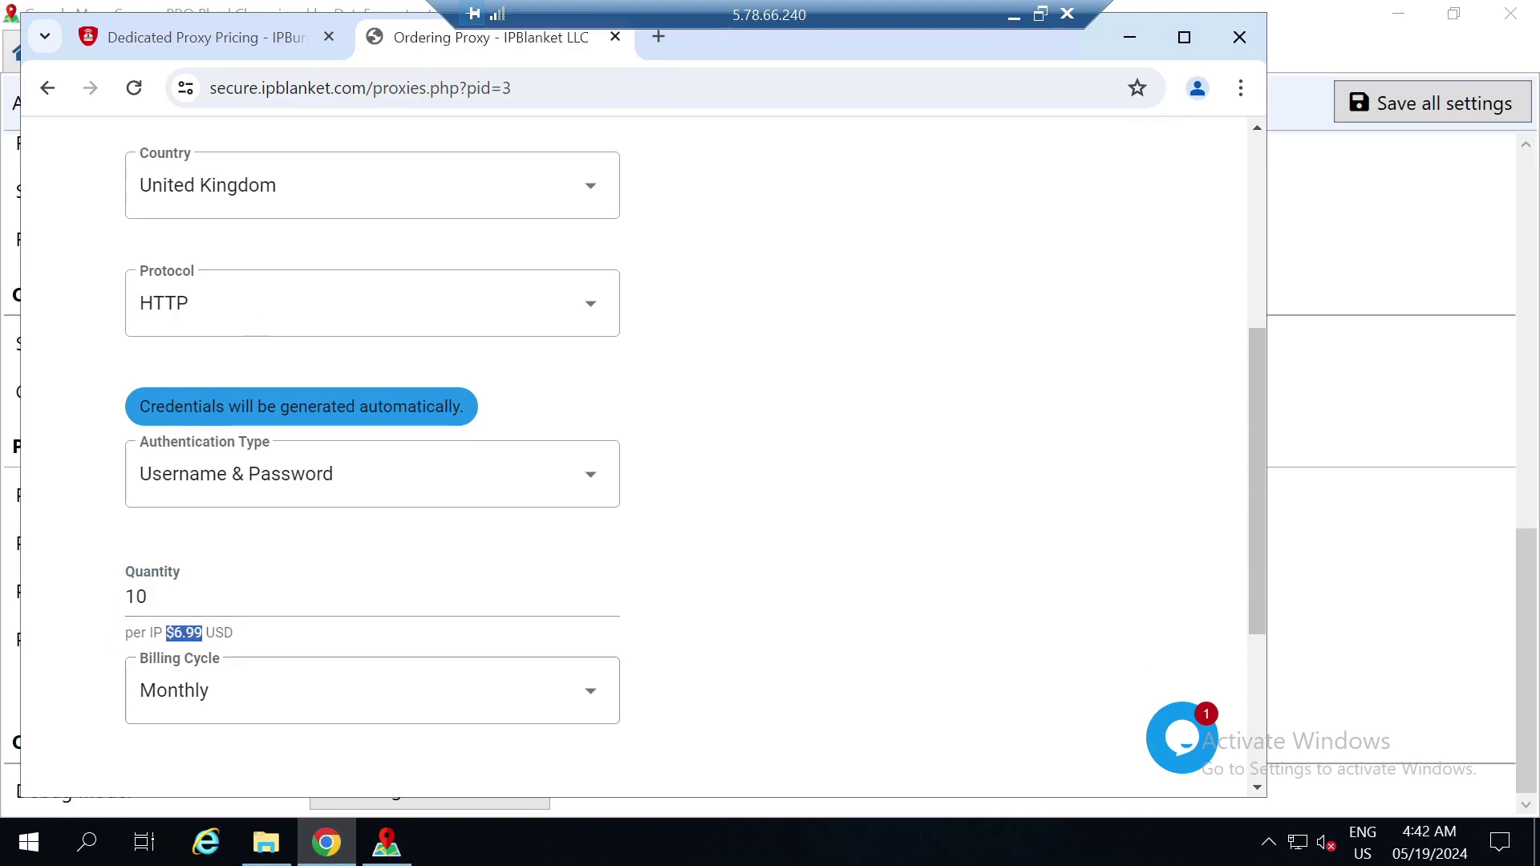
pyautogui.click(220, 38)
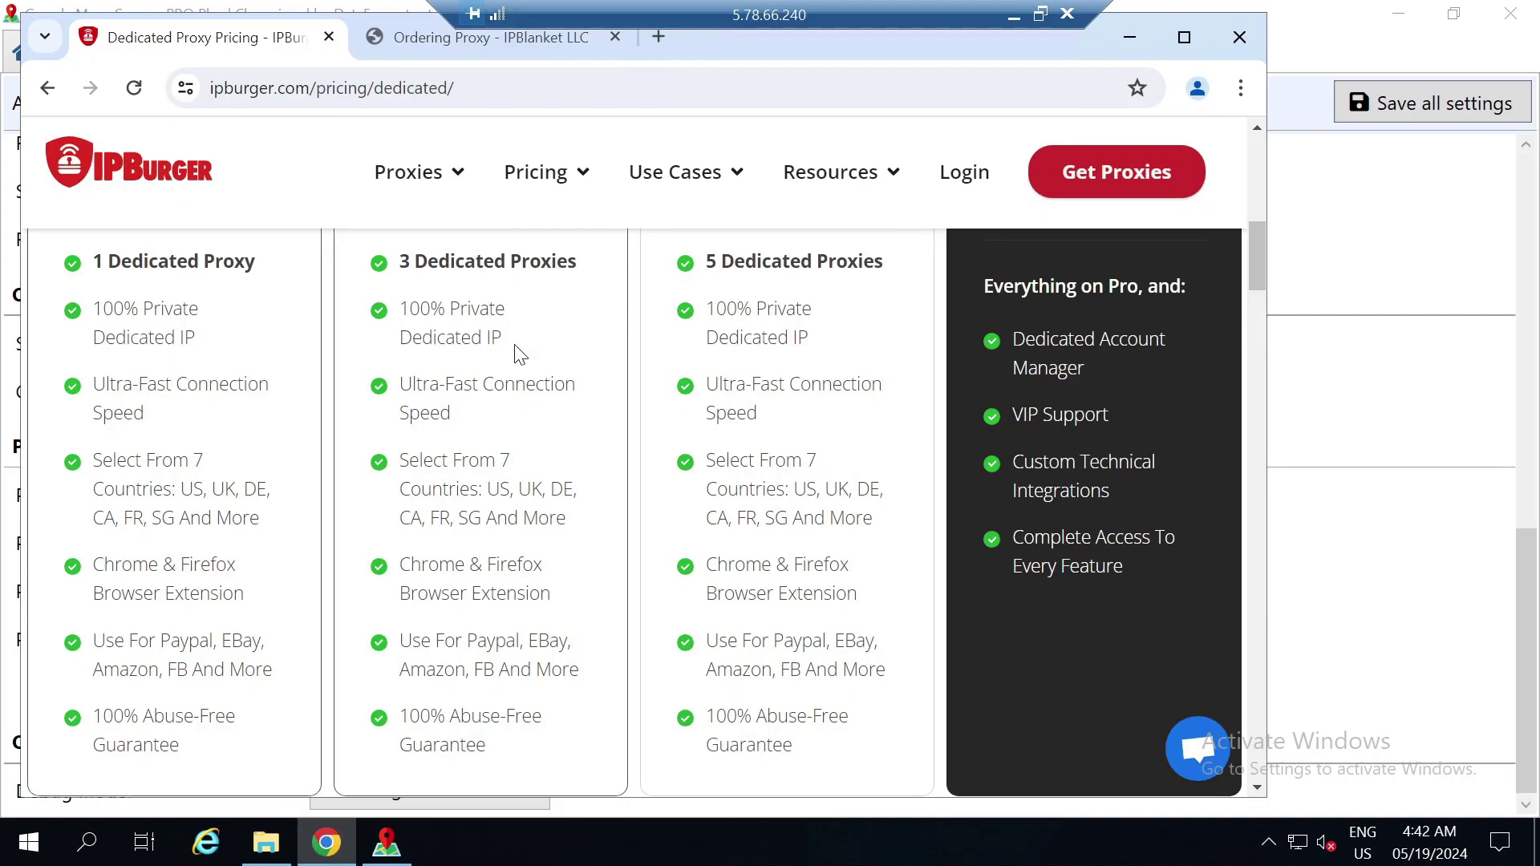
# Order IPBurger's 1 Dedicated Proxy for USA and check the $18.00 USD due today
pyautogui.moveTo(1262, 248); pyautogui.dragTo(1260, 245)
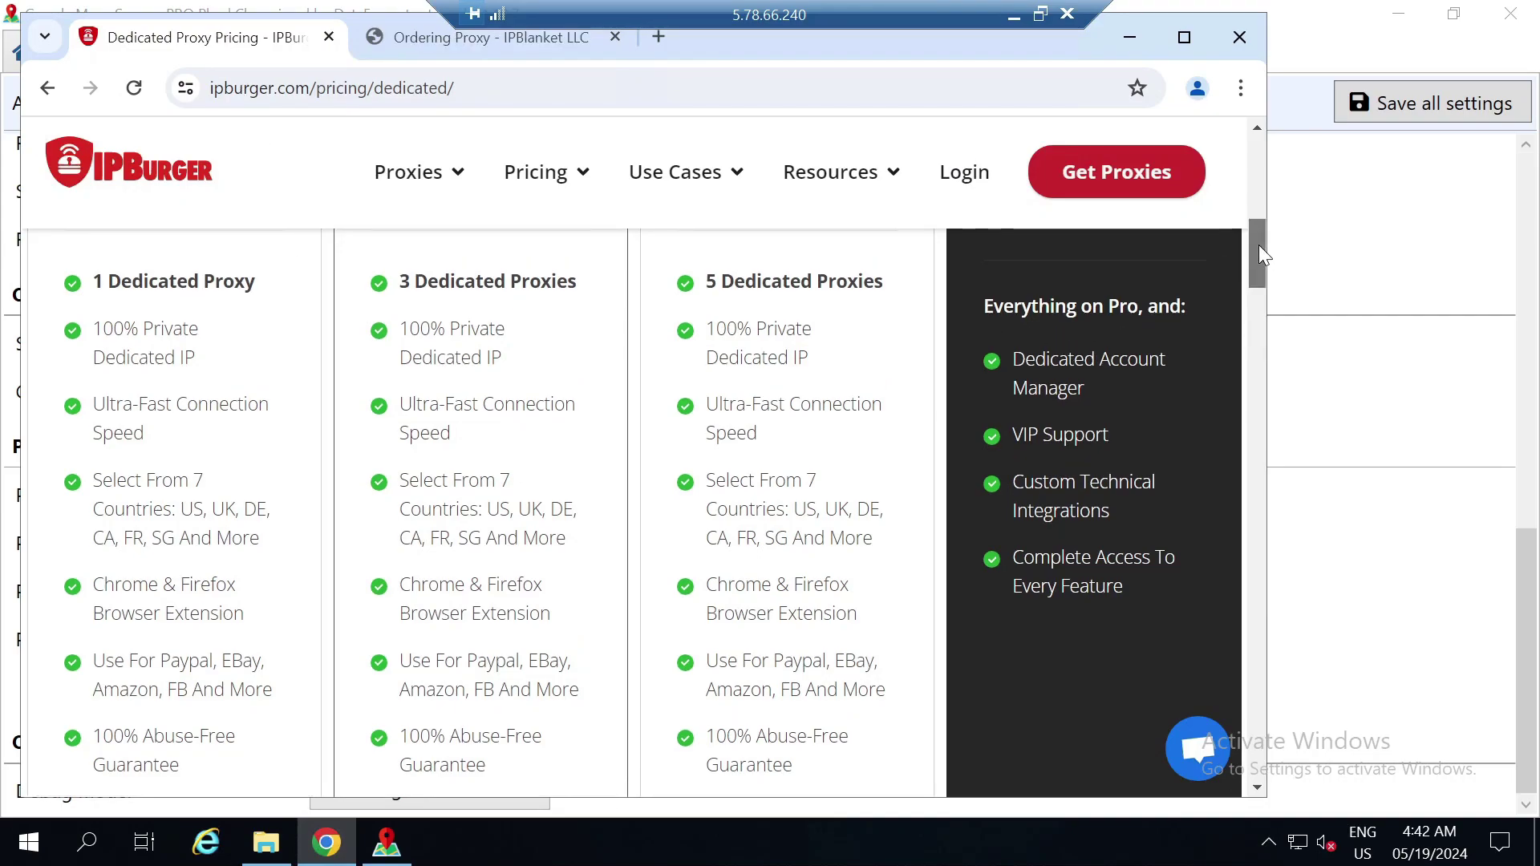
pyautogui.scroll(-5, 1259, 245)
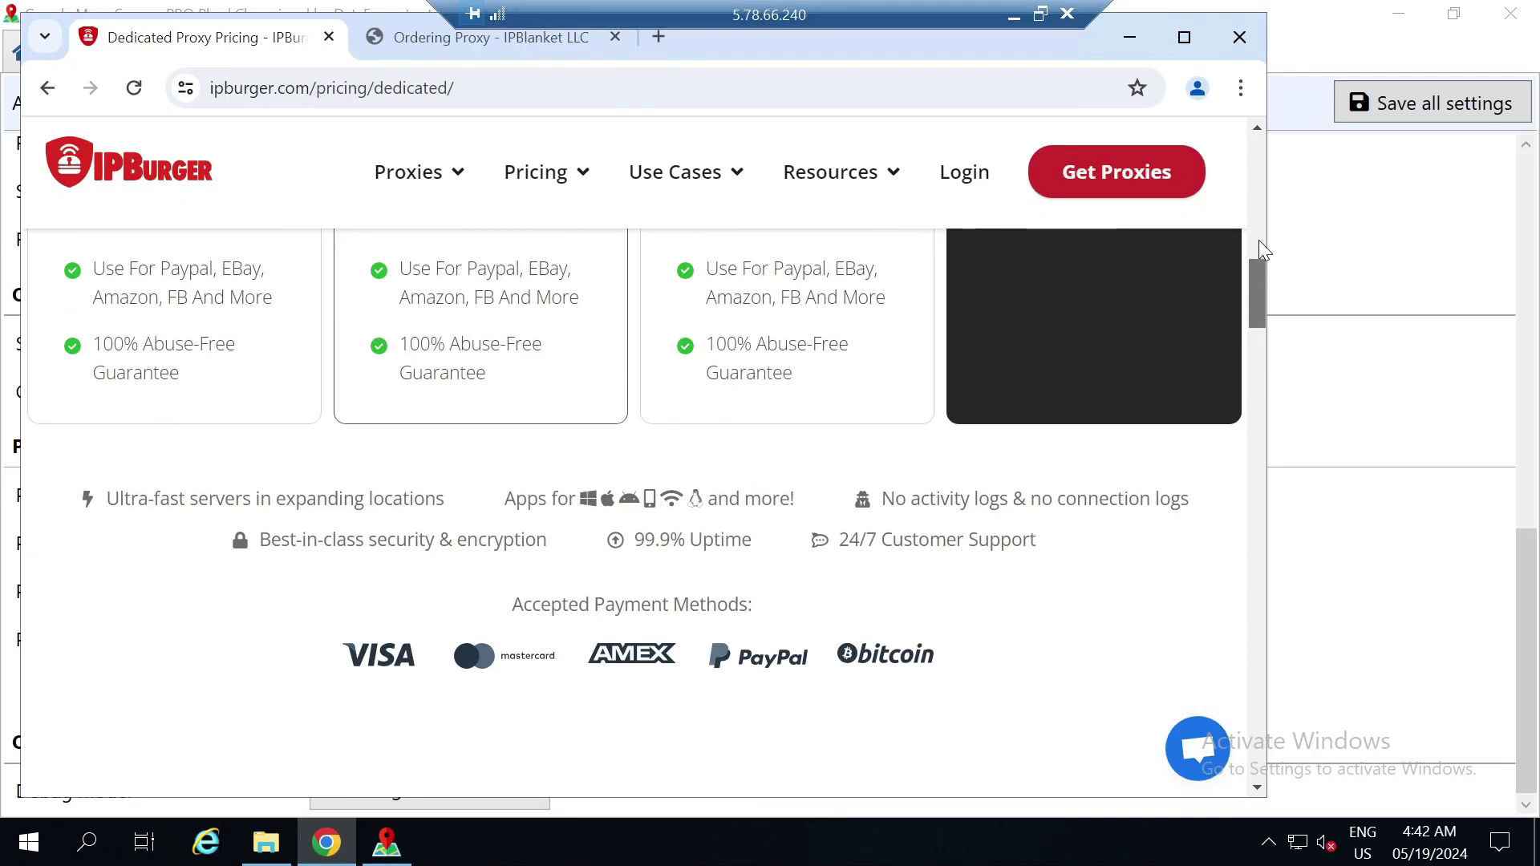
pyautogui.scroll(7, 1259, 234)
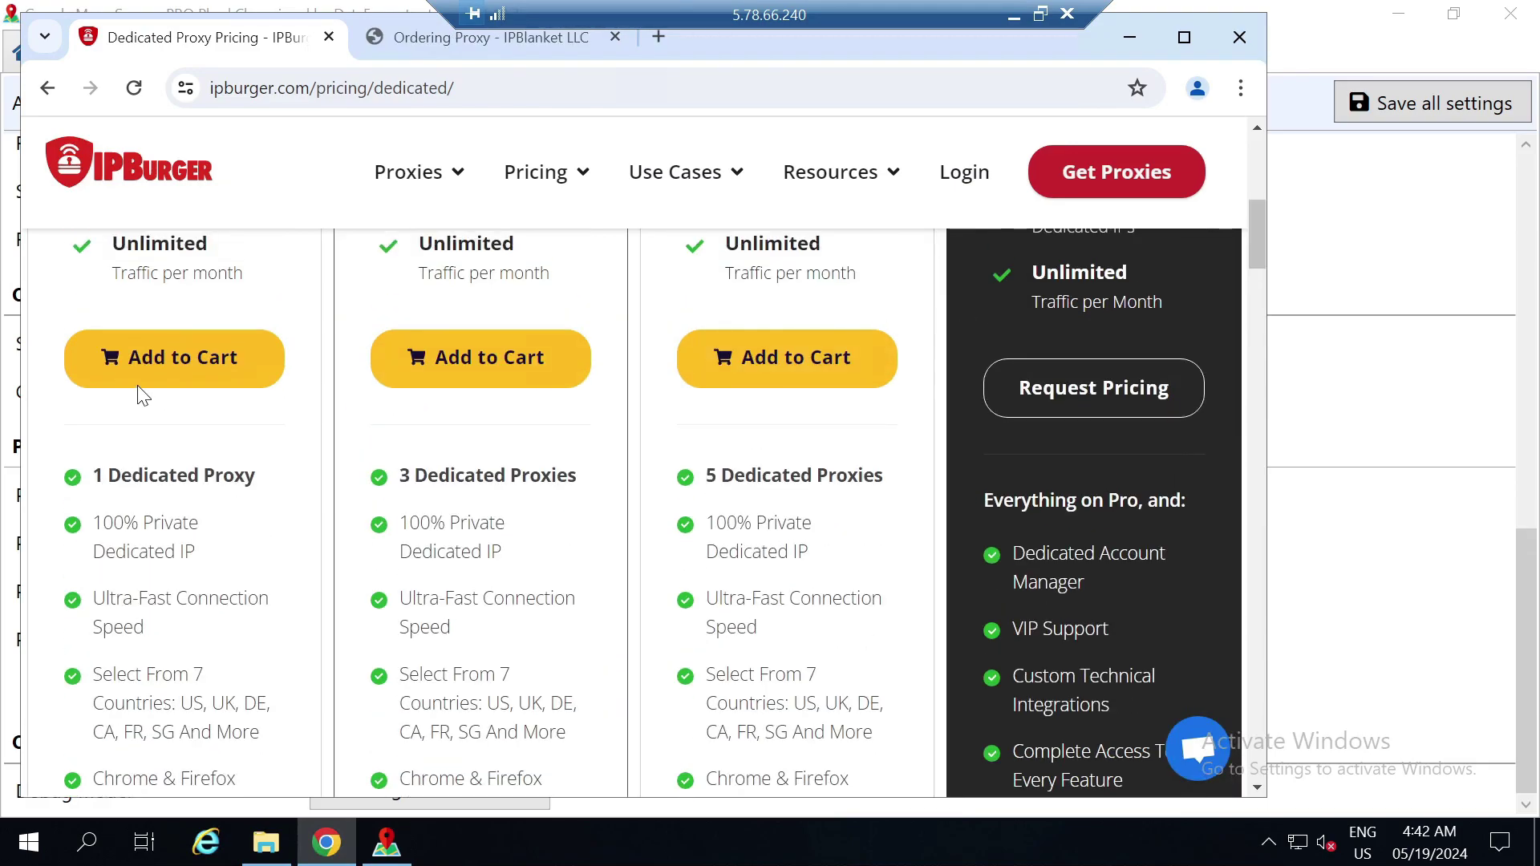
pyautogui.click(136, 389)
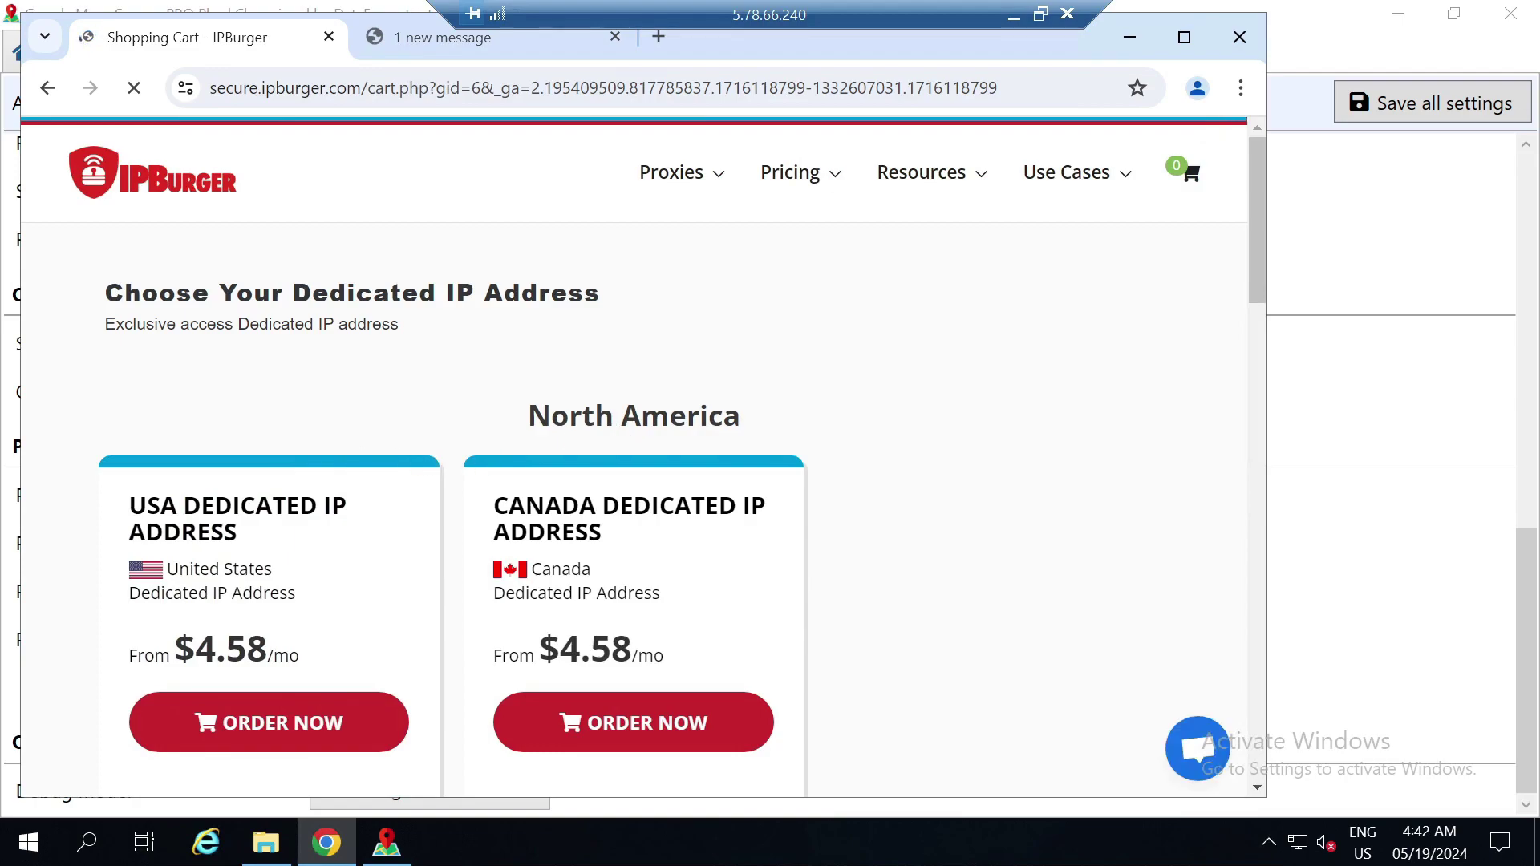
pyautogui.click(345, 721)
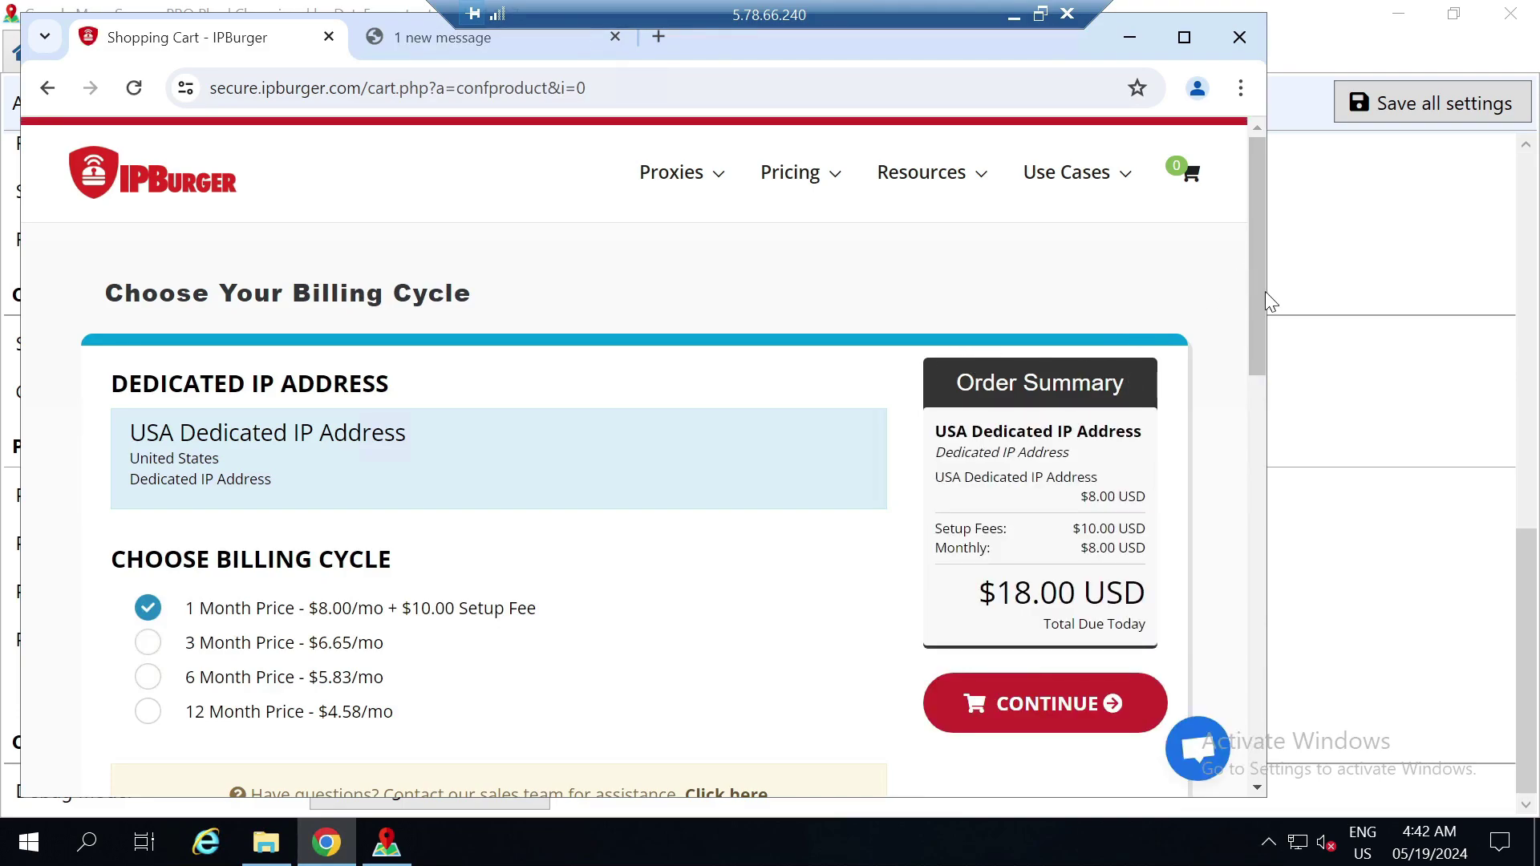
pyautogui.scroll(-1, 1264, 291)
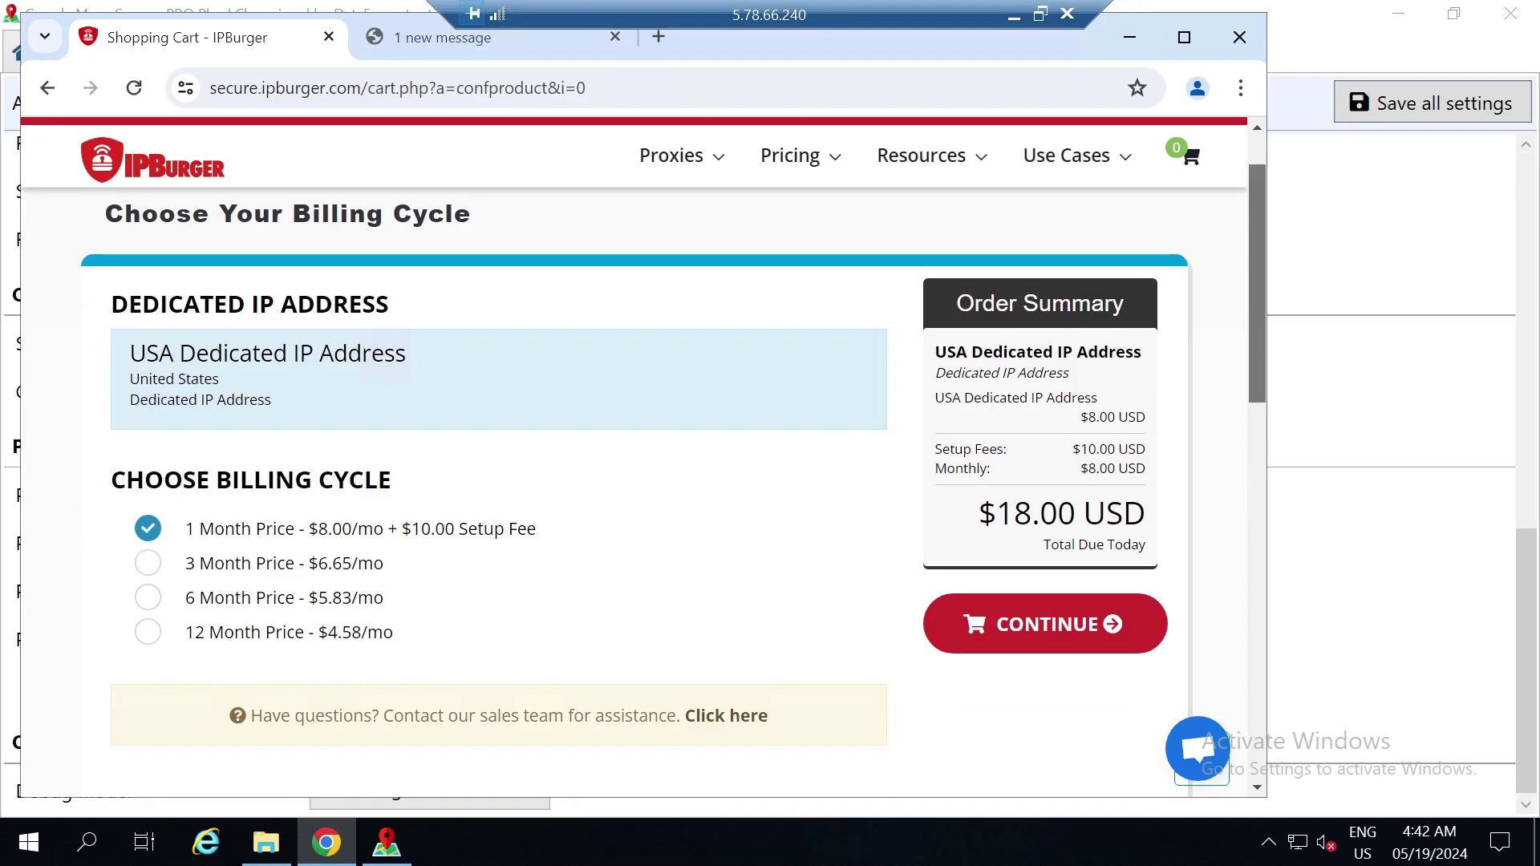
pyautogui.doubleClick(1138, 521)
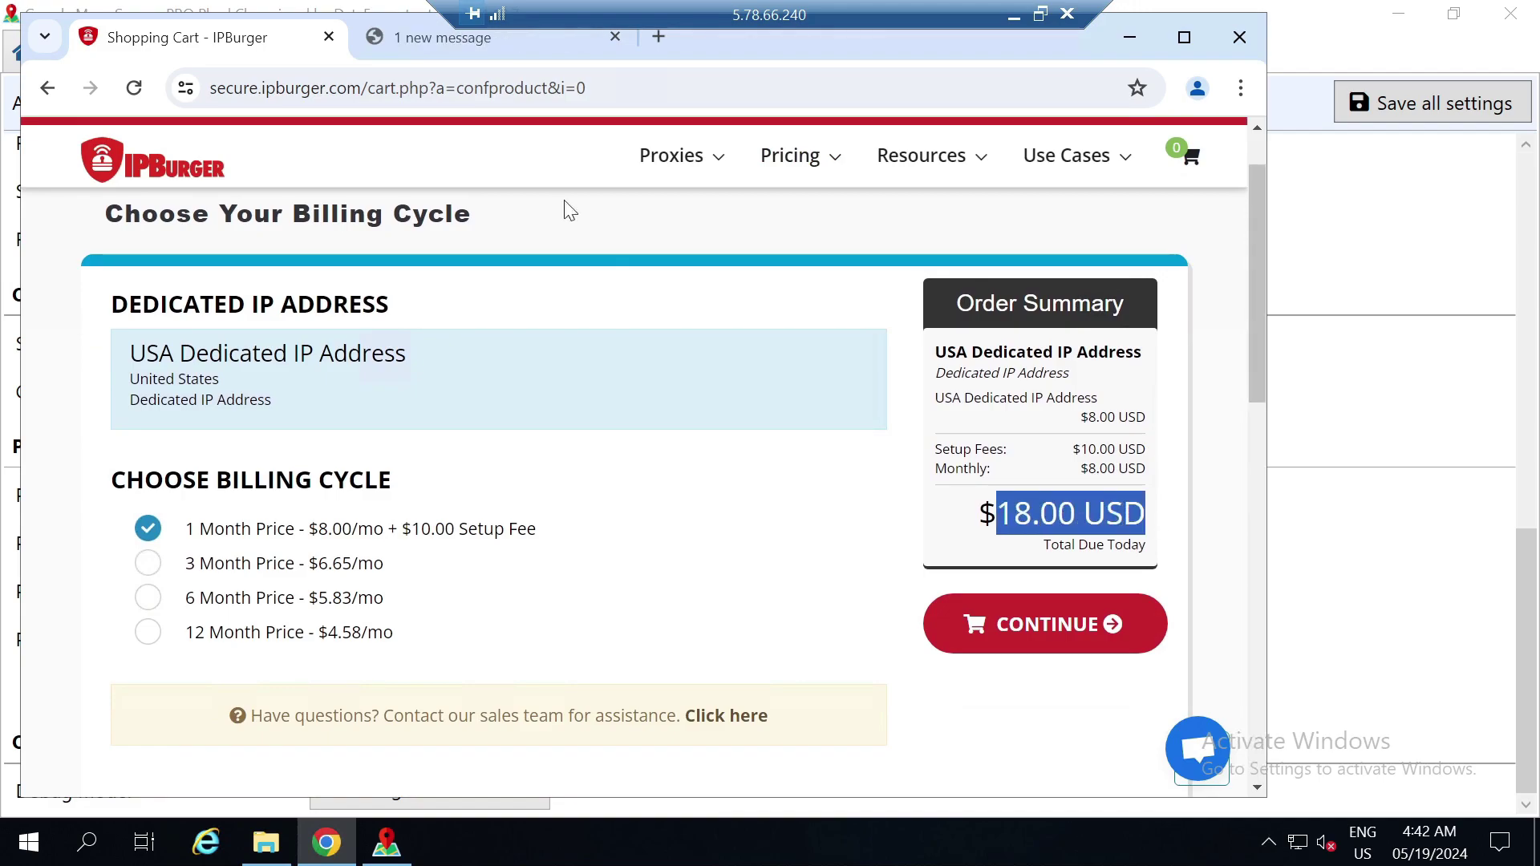
pyautogui.click(451, 45)
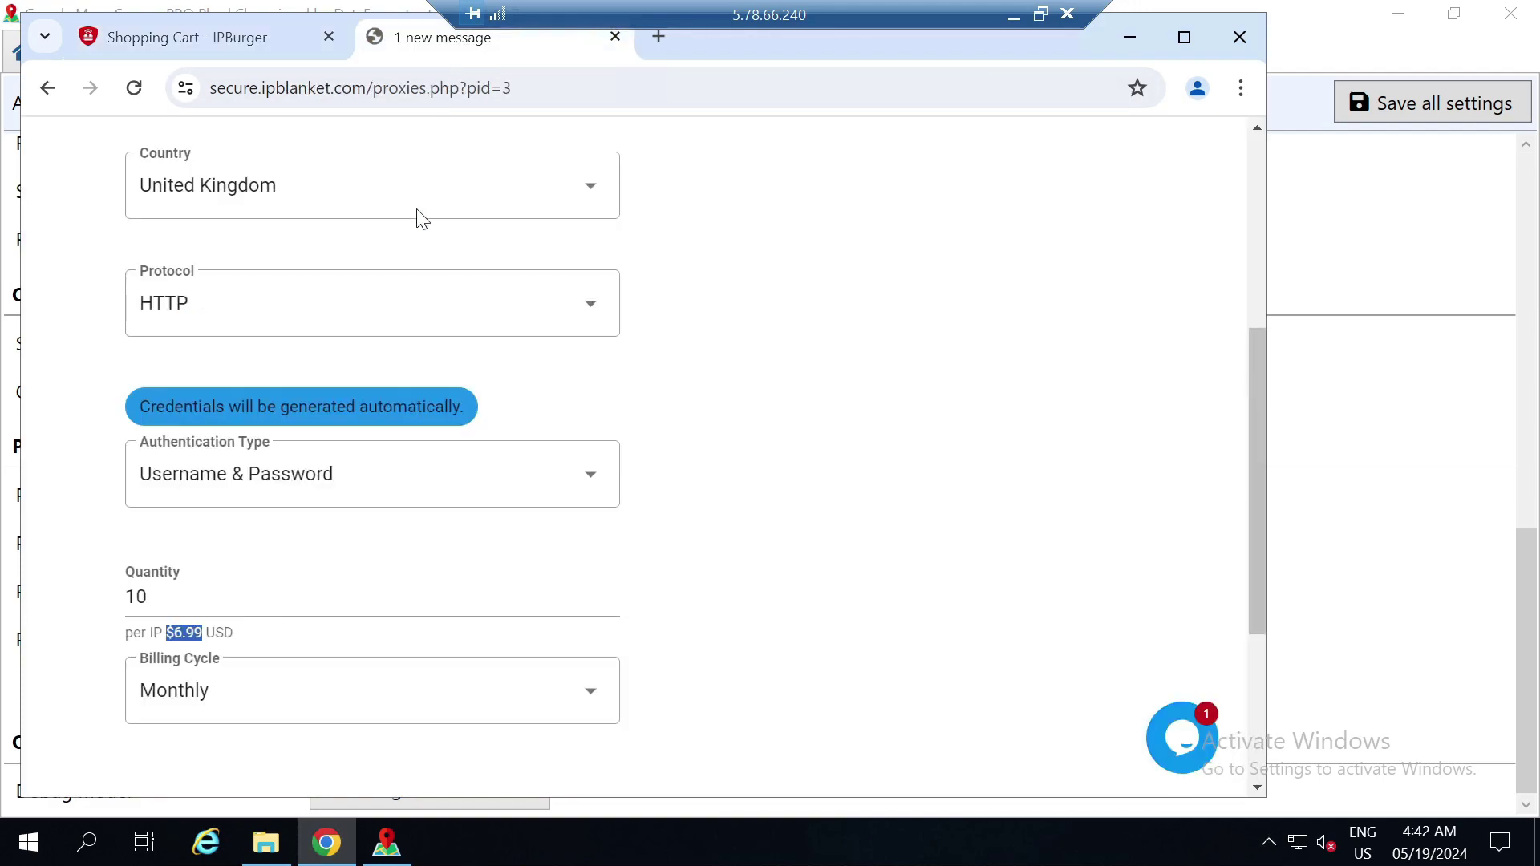
# Reduce the IPBlanket proxy quantity to 1 and add the order to the cart
pyautogui.click(221, 595)
pyautogui.press('BackSpace')
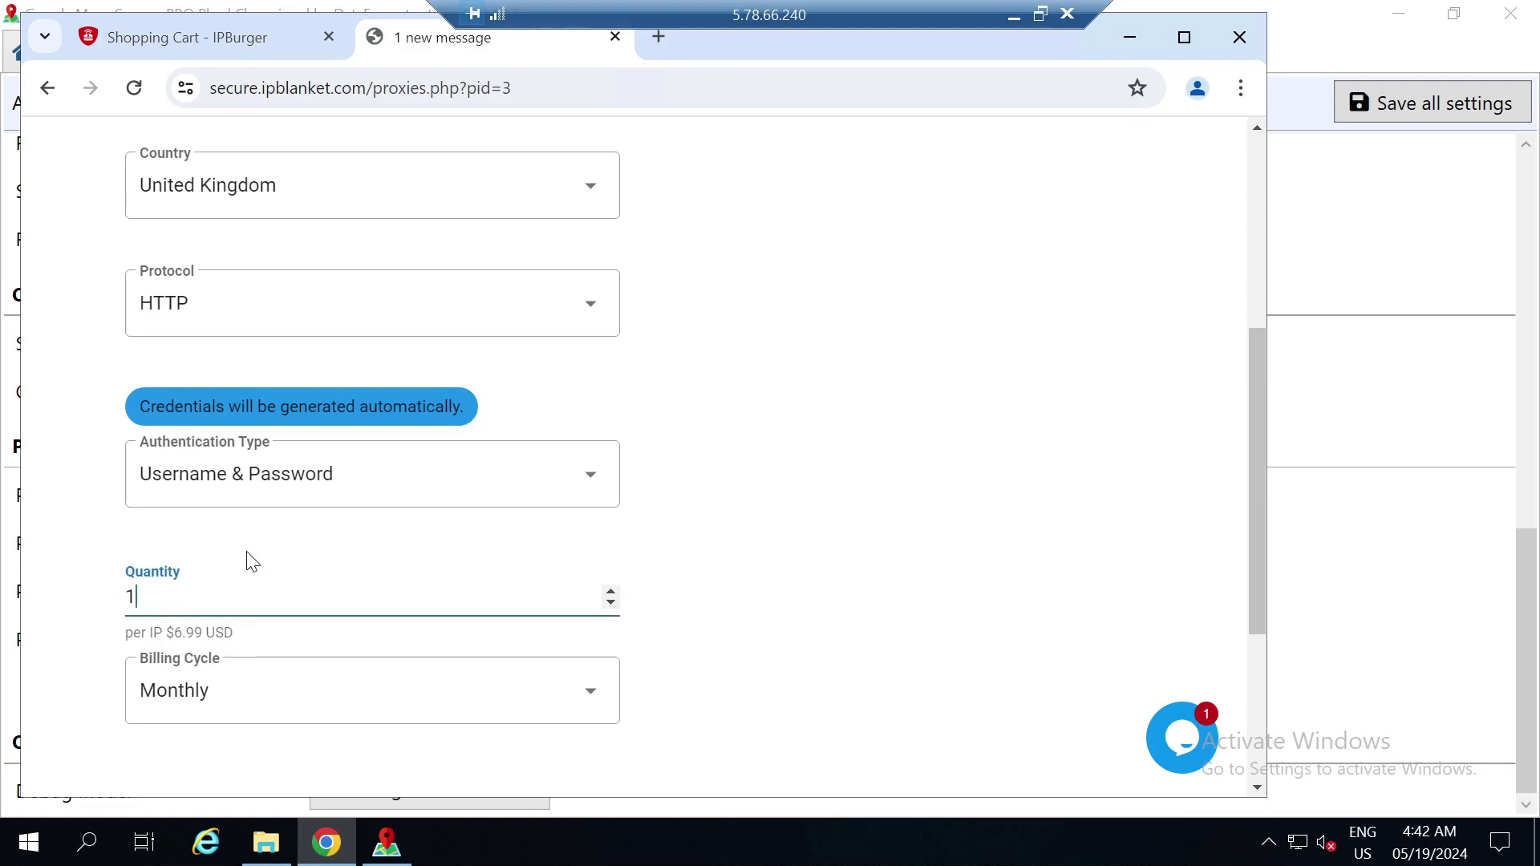
pyautogui.moveTo(1257, 516); pyautogui.dragTo(1257, 594)
pyautogui.click(762, 716)
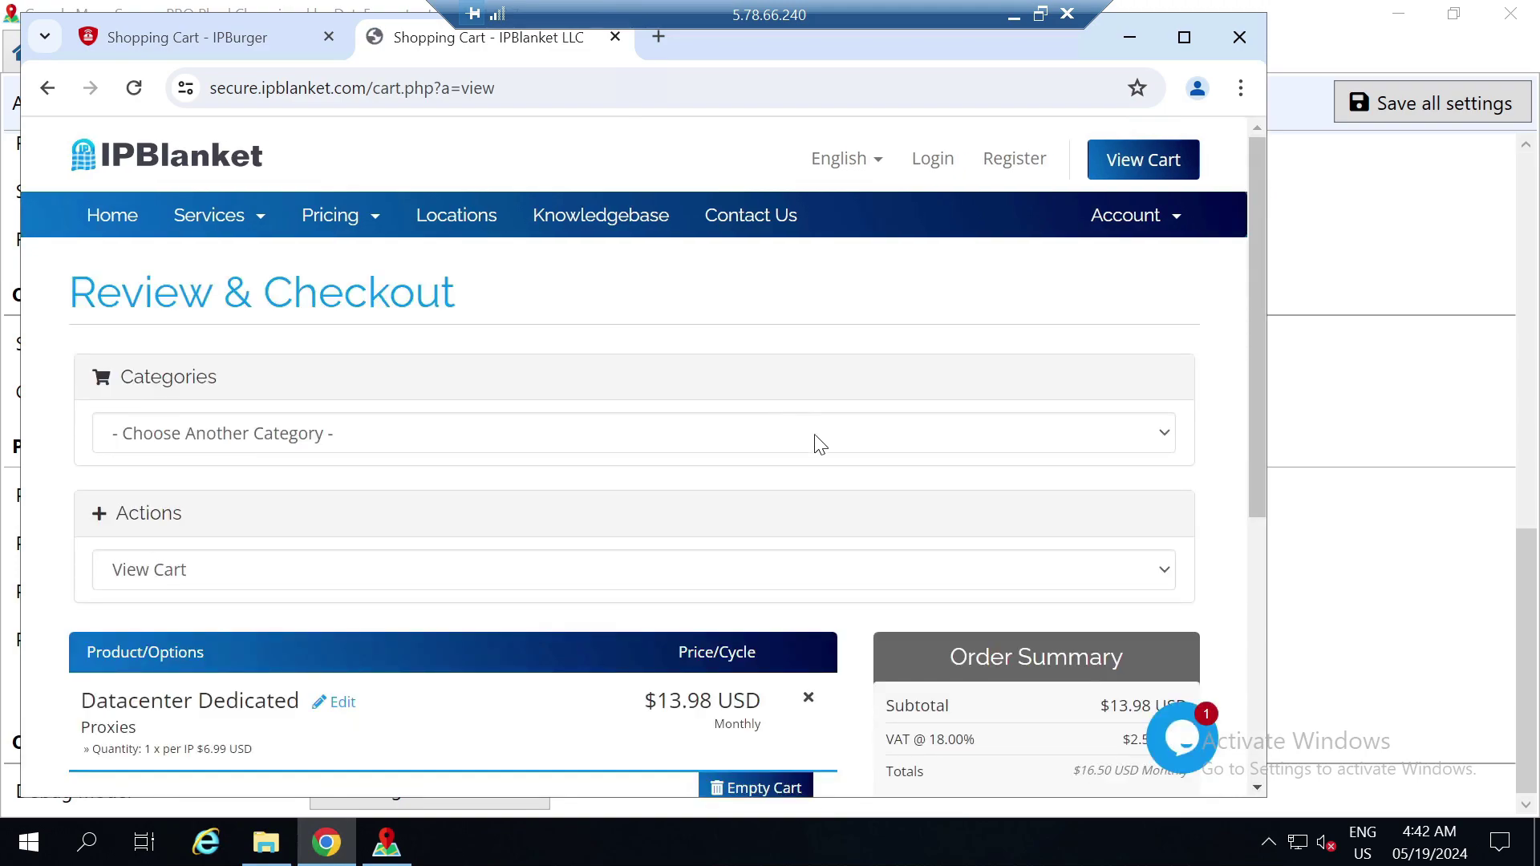
# Compare IPBlanket's $16.50 USD total due with IPBurger's billing page
pyautogui.moveTo(1256, 378); pyautogui.dragTo(1261, 462)
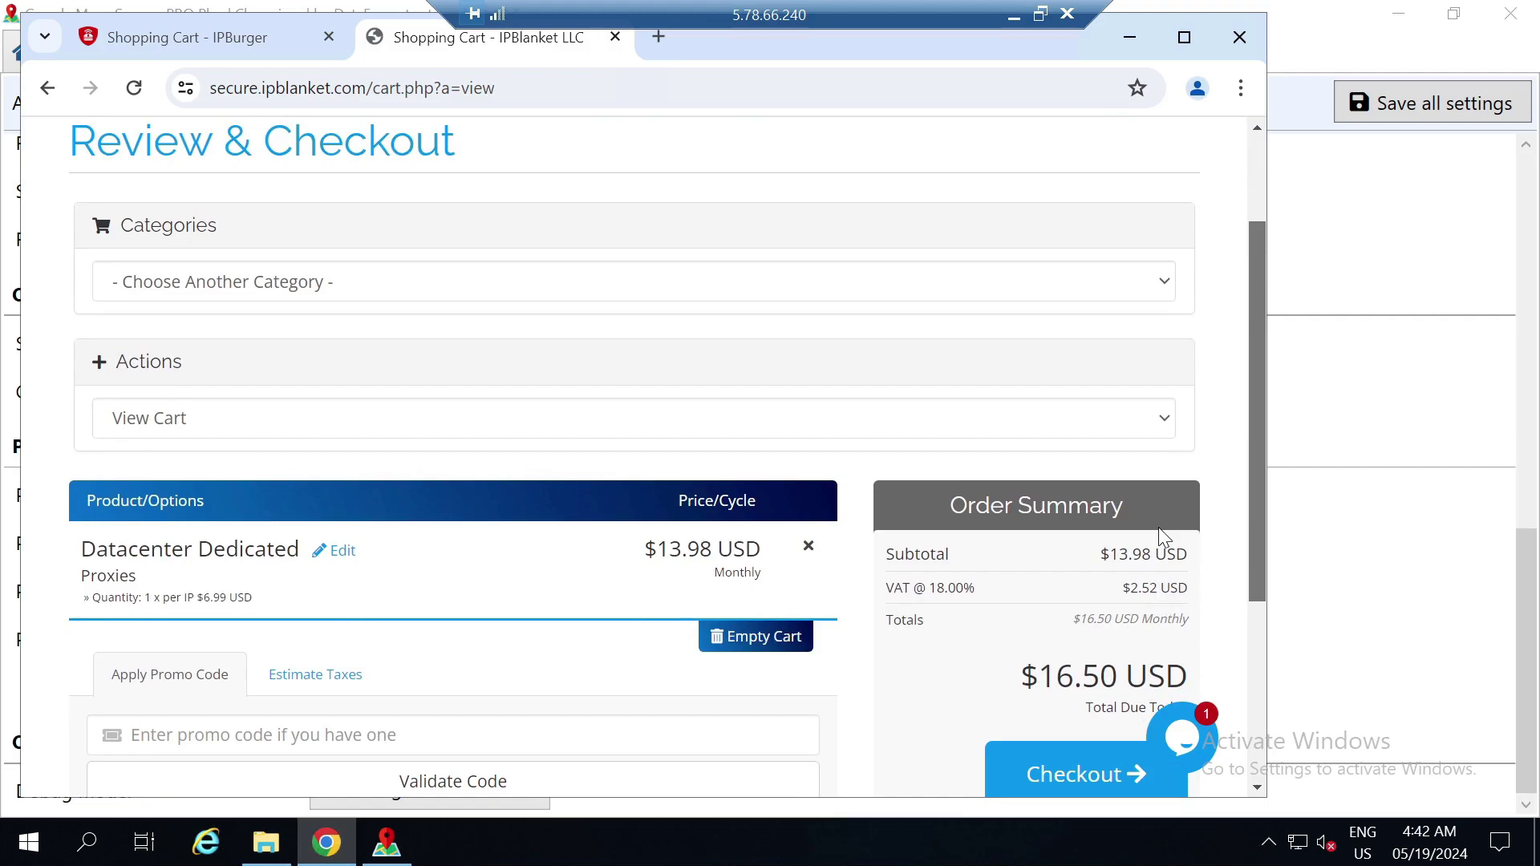
pyautogui.moveTo(1118, 676); pyautogui.dragTo(1057, 676)
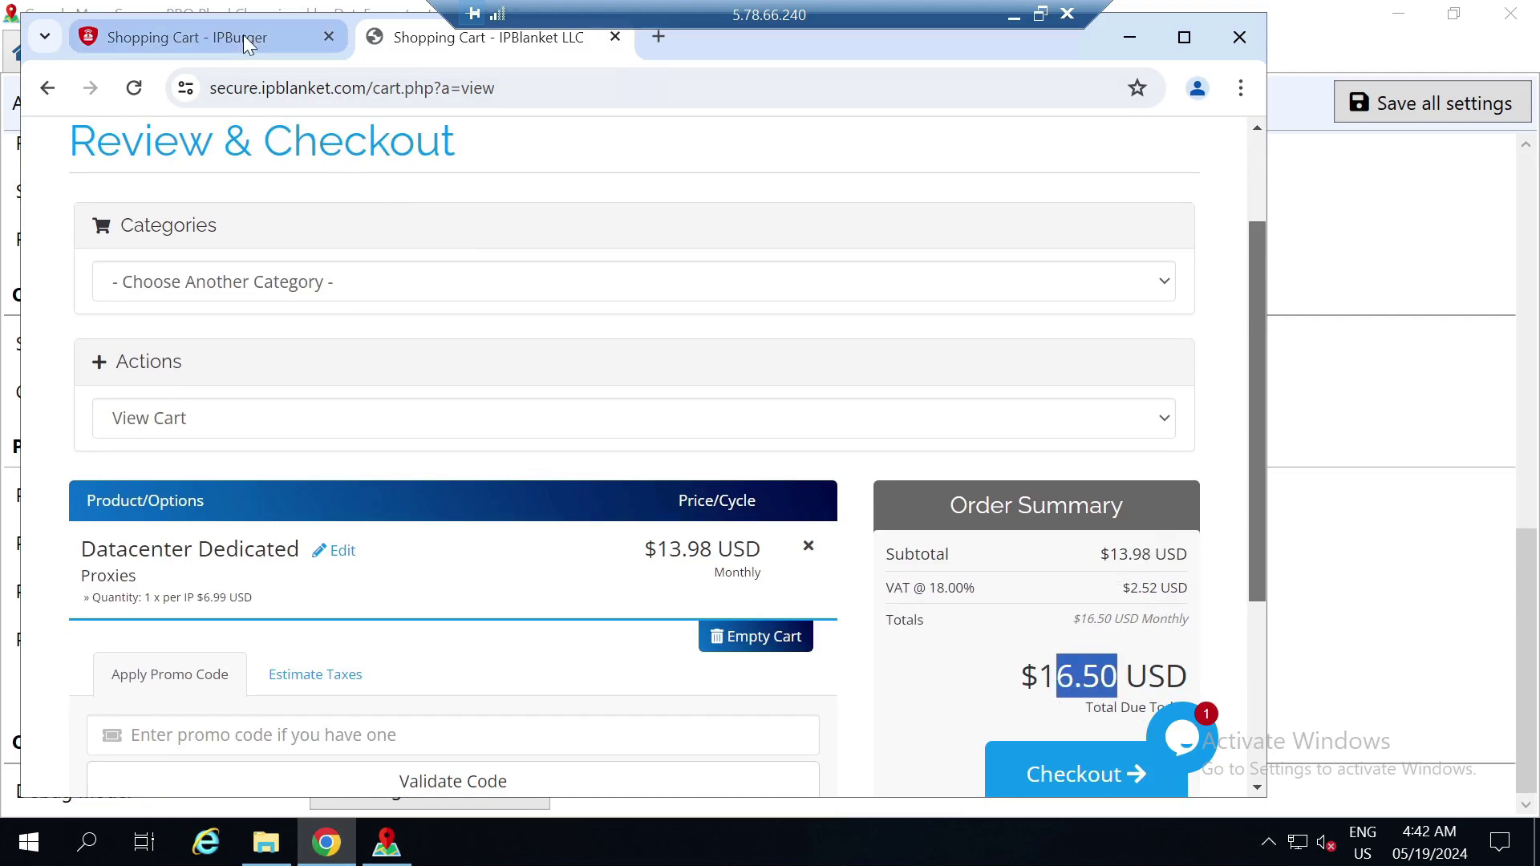
pyautogui.click(243, 35)
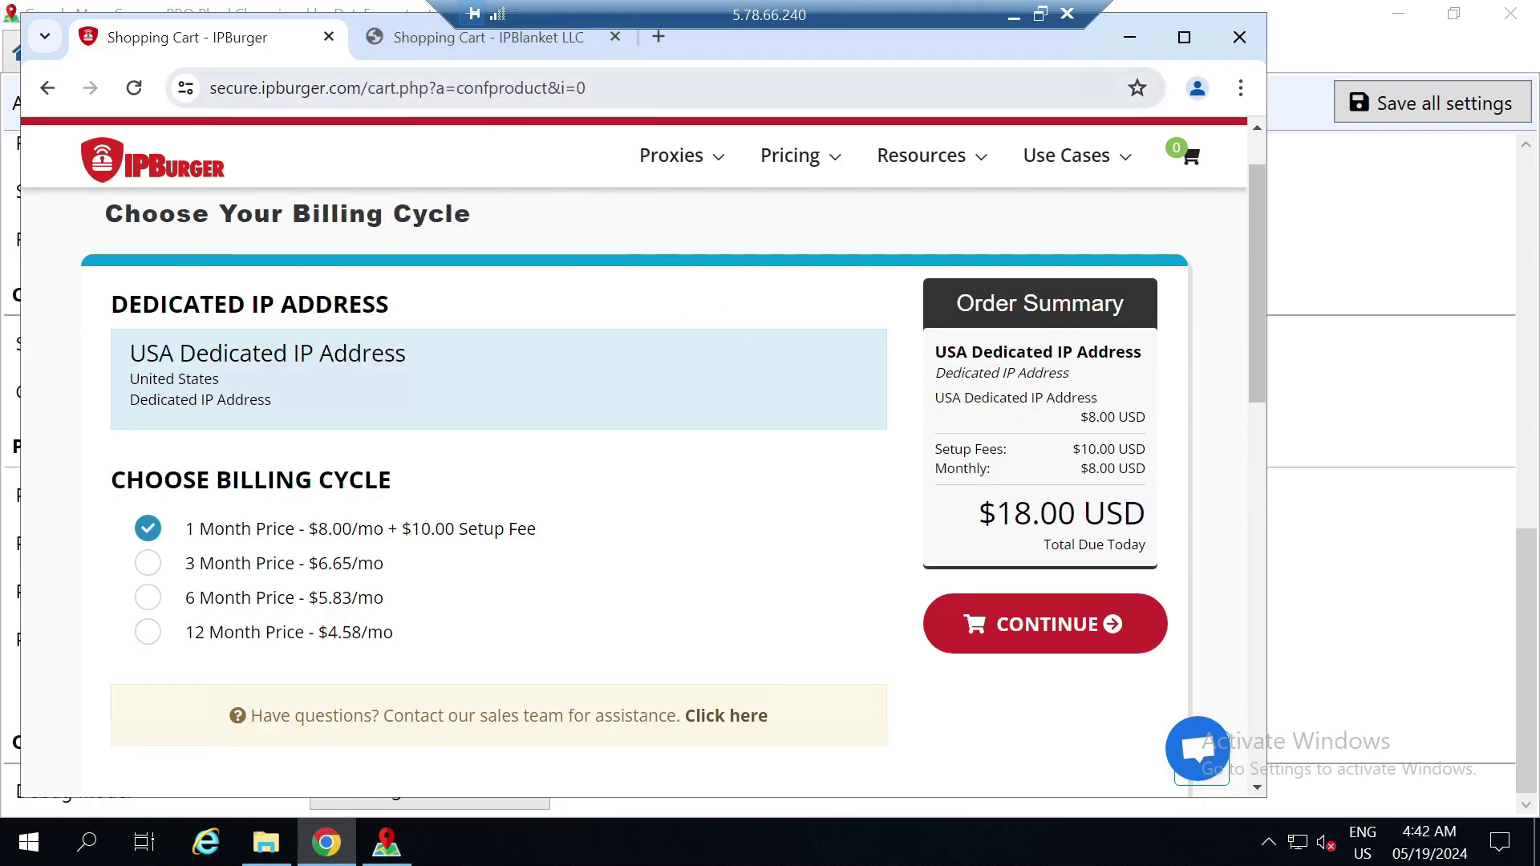
pyautogui.click(434, 40)
pyautogui.moveTo(1256, 297); pyautogui.dragTo(1255, 358)
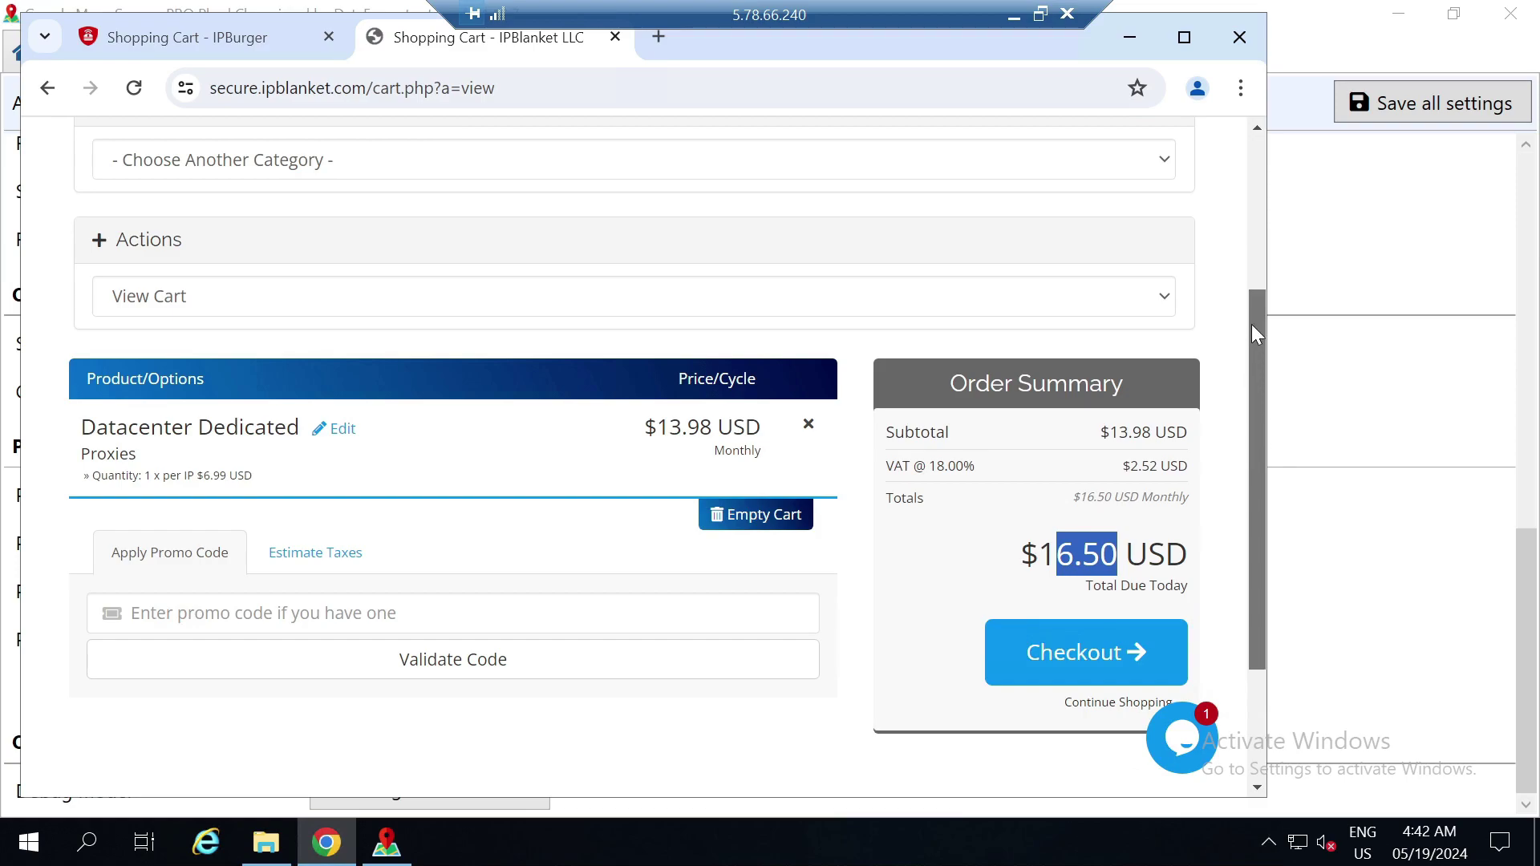
pyautogui.moveTo(1256, 334); pyautogui.dragTo(1244, 171)
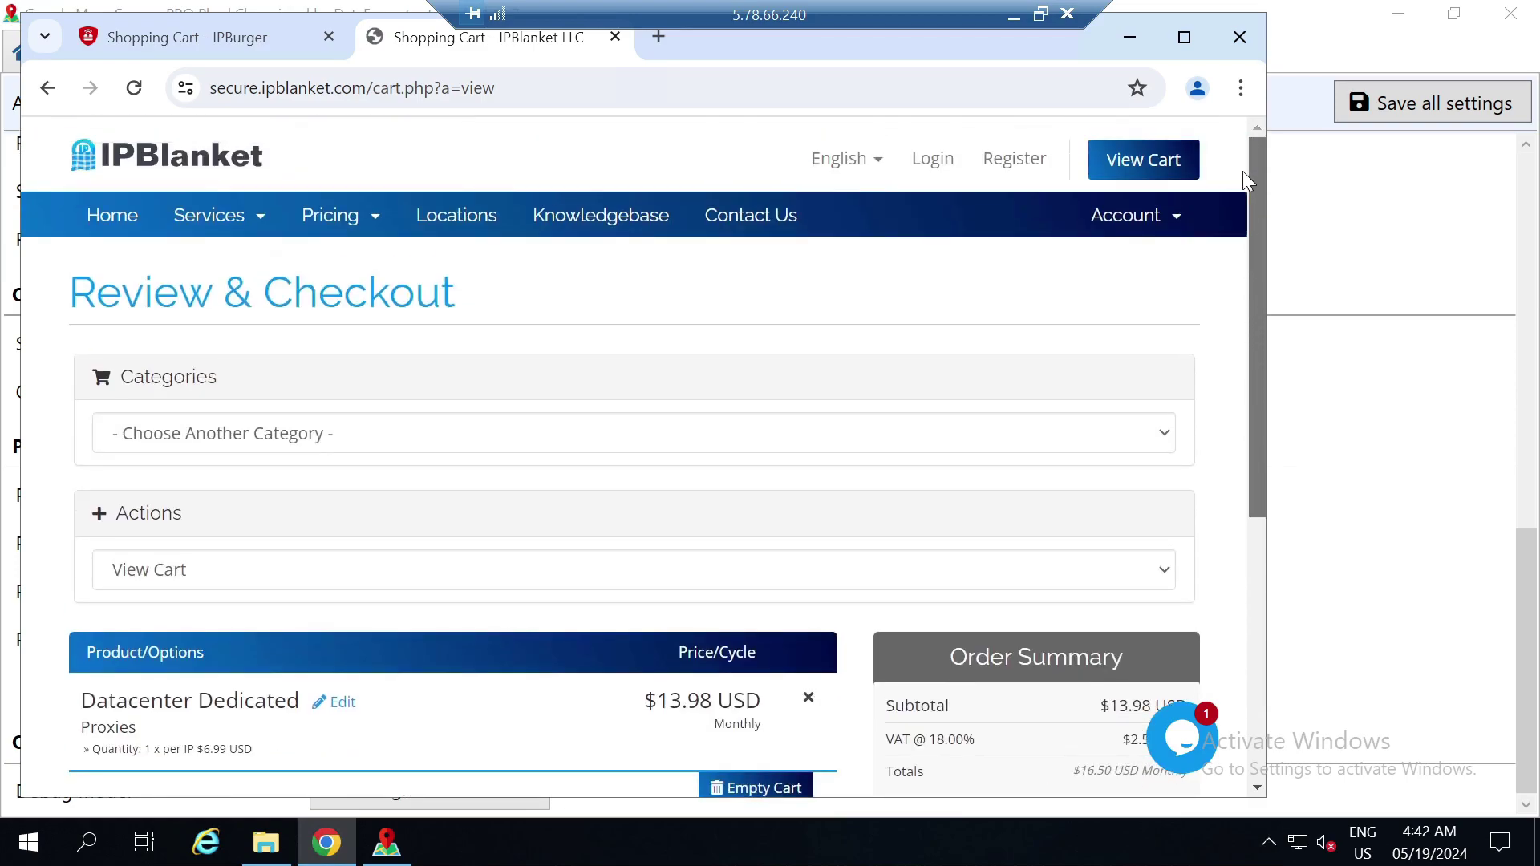
# Sign in to IPBlanket with the account e-mail and password, then open the Datacenter Dedicated service
pyautogui.click(947, 160)
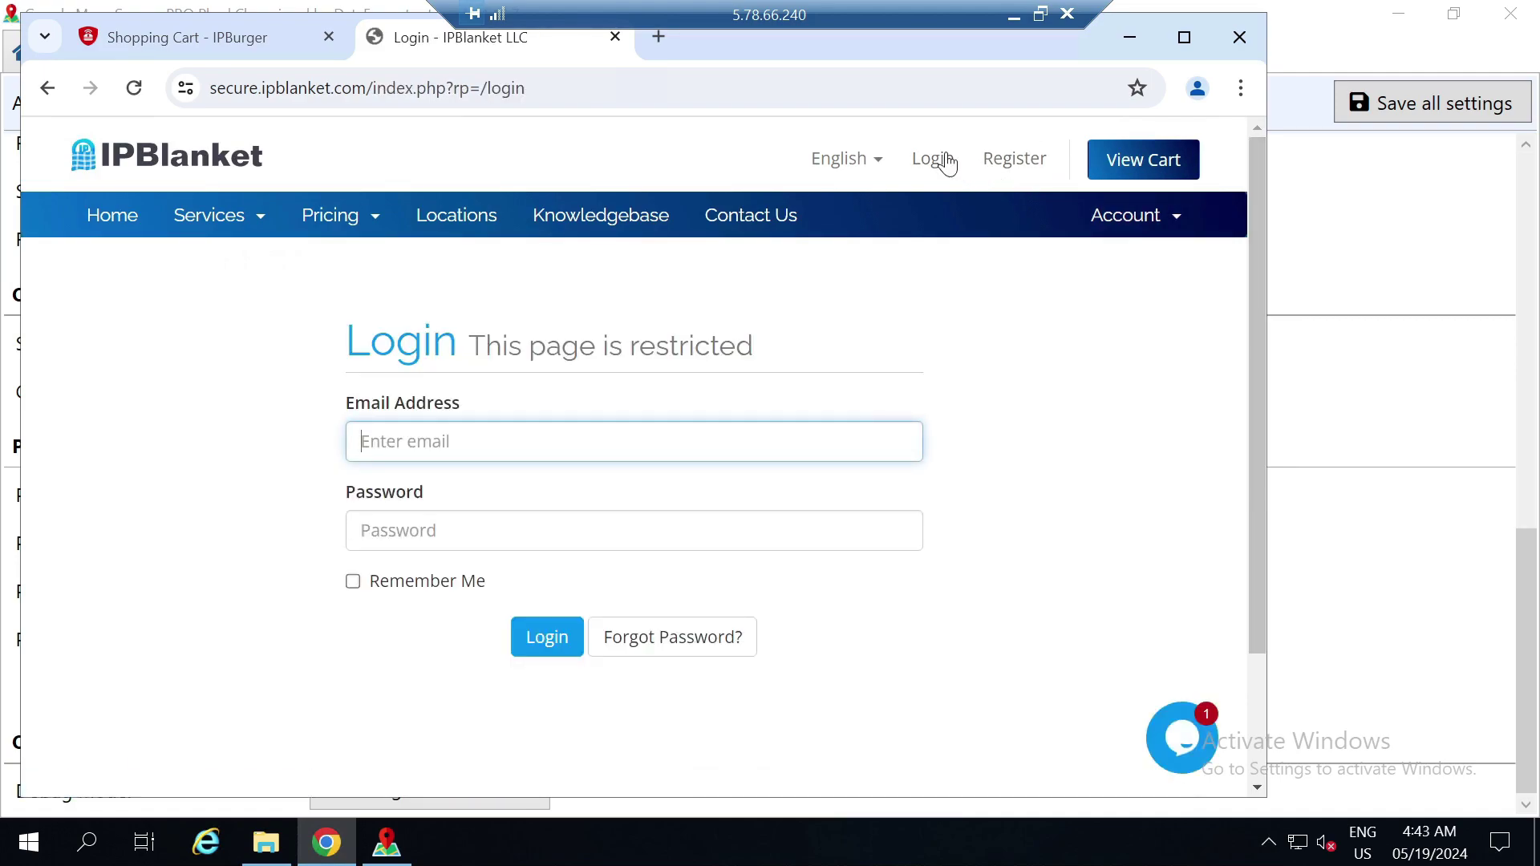
pyautogui.press('Tab')
pyautogui.write('••••••••••••••')
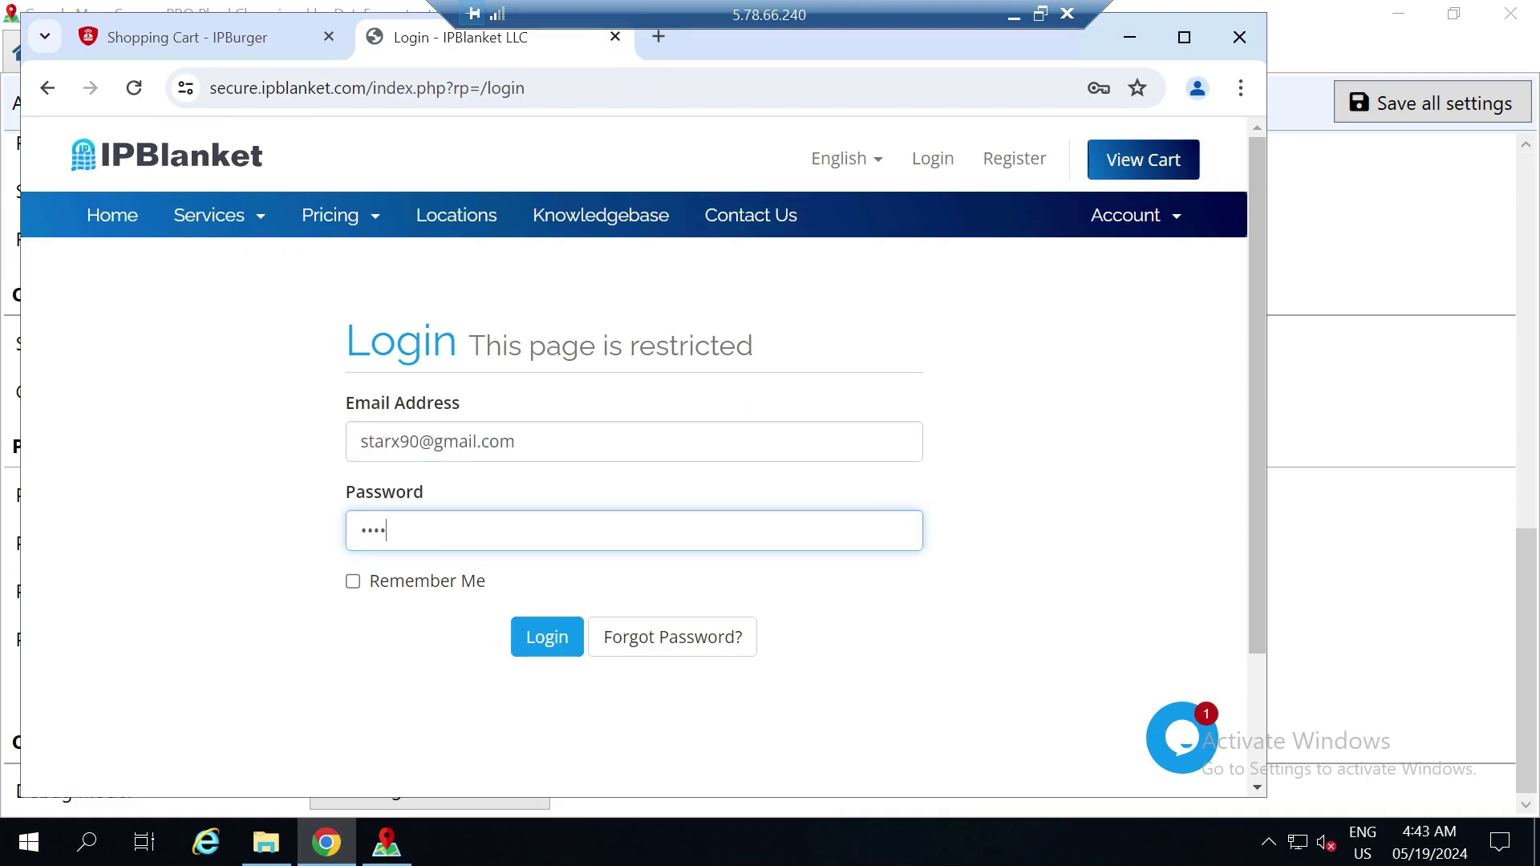
pyautogui.press('Return')
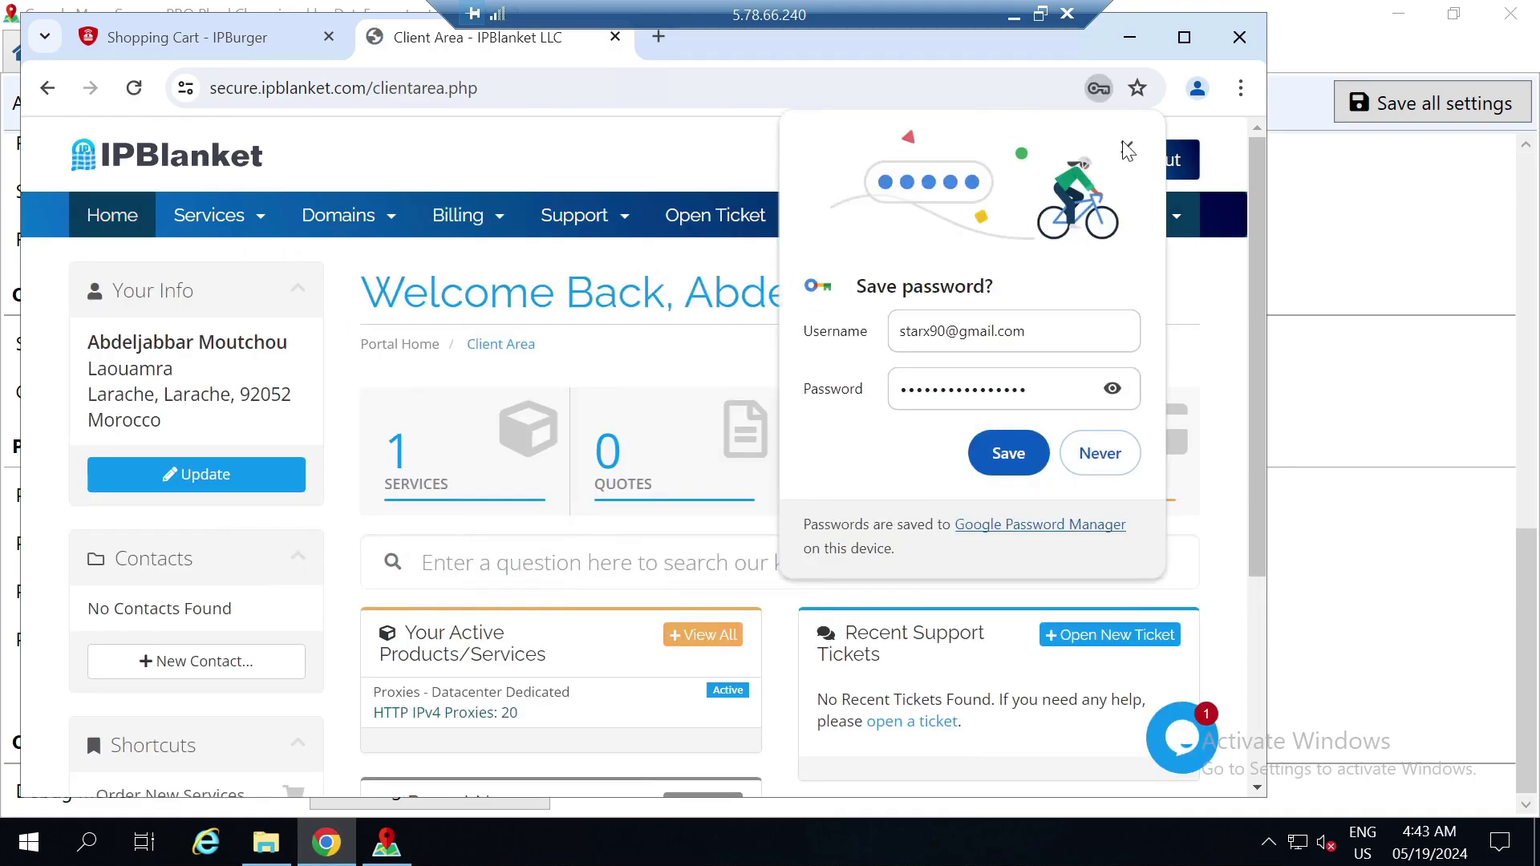
pyautogui.click(1127, 148)
pyautogui.click(505, 443)
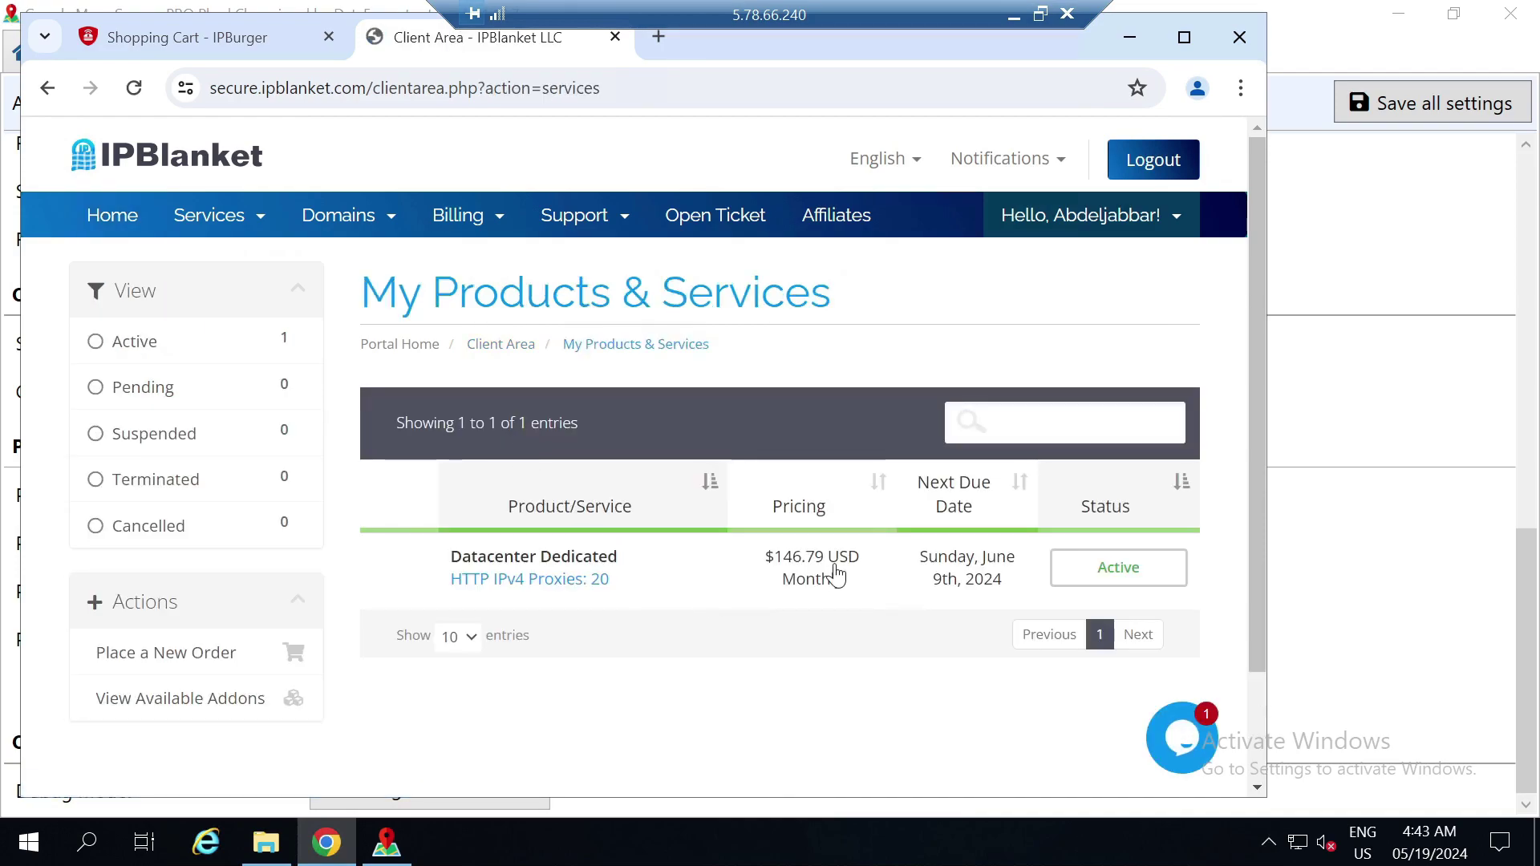
pyautogui.click(835, 567)
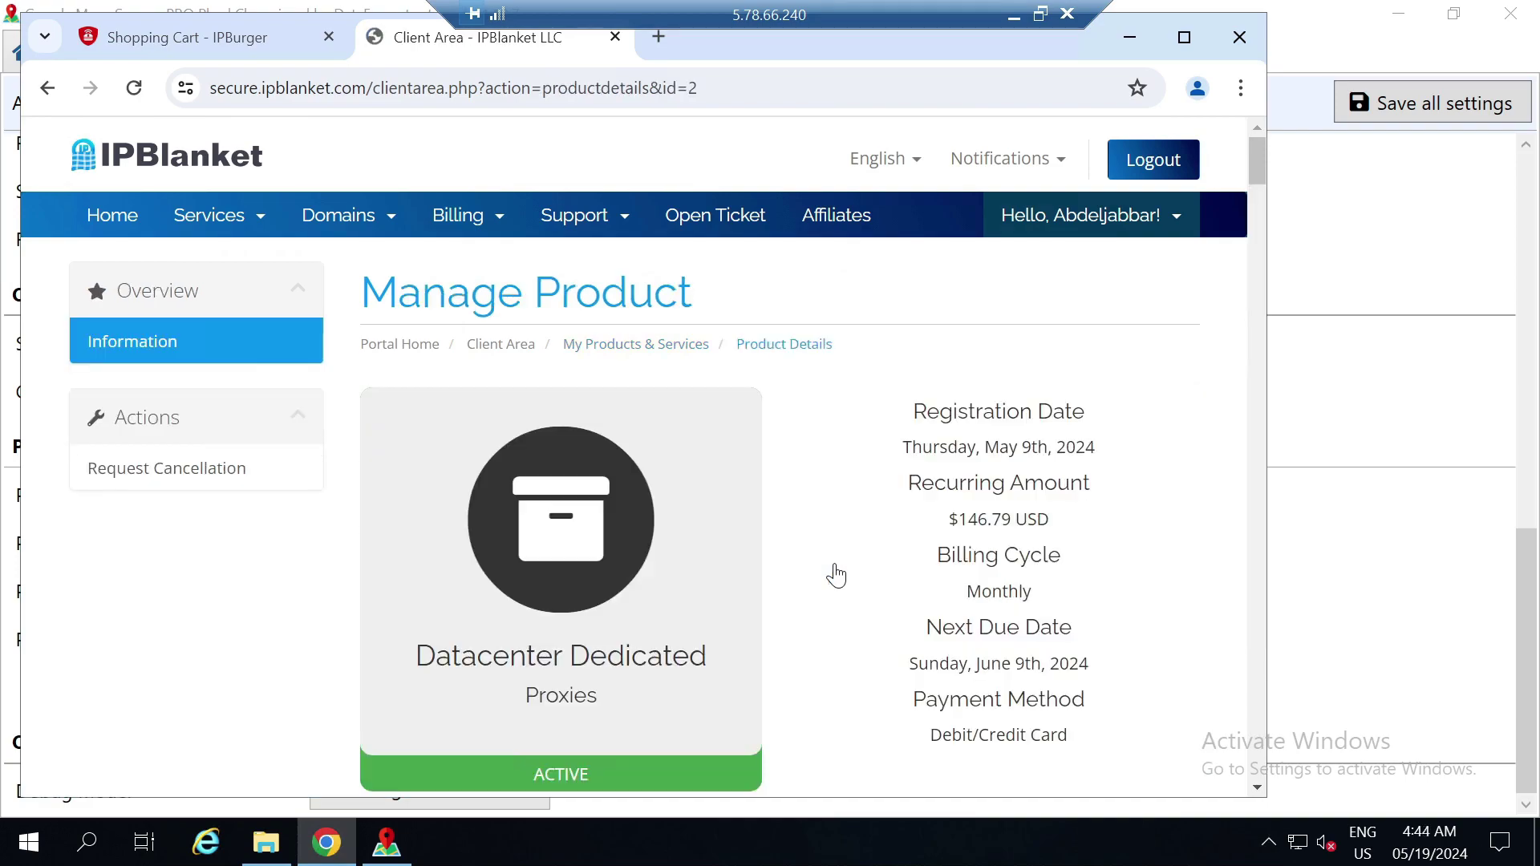
# Copy proxy IP 173.46.82.168 and port 45297 from IPBlanket into the scraper's address and port fields
pyautogui.moveTo(1257, 162); pyautogui.dragTo(1269, 213)
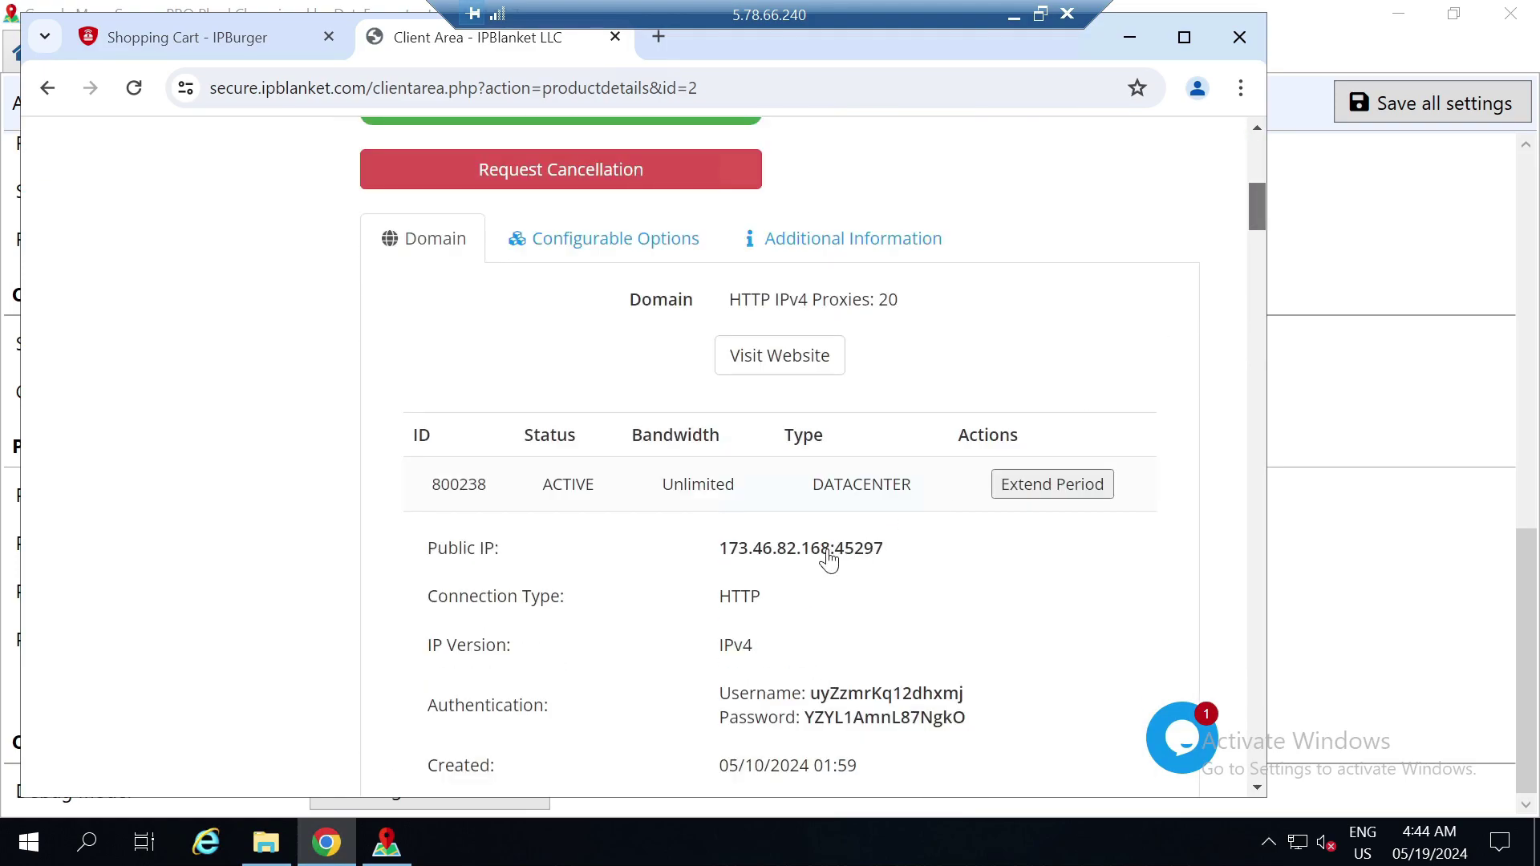
pyautogui.moveTo(831, 552); pyautogui.dragTo(718, 554)
pyautogui.hotkey('ctrl', 'c')
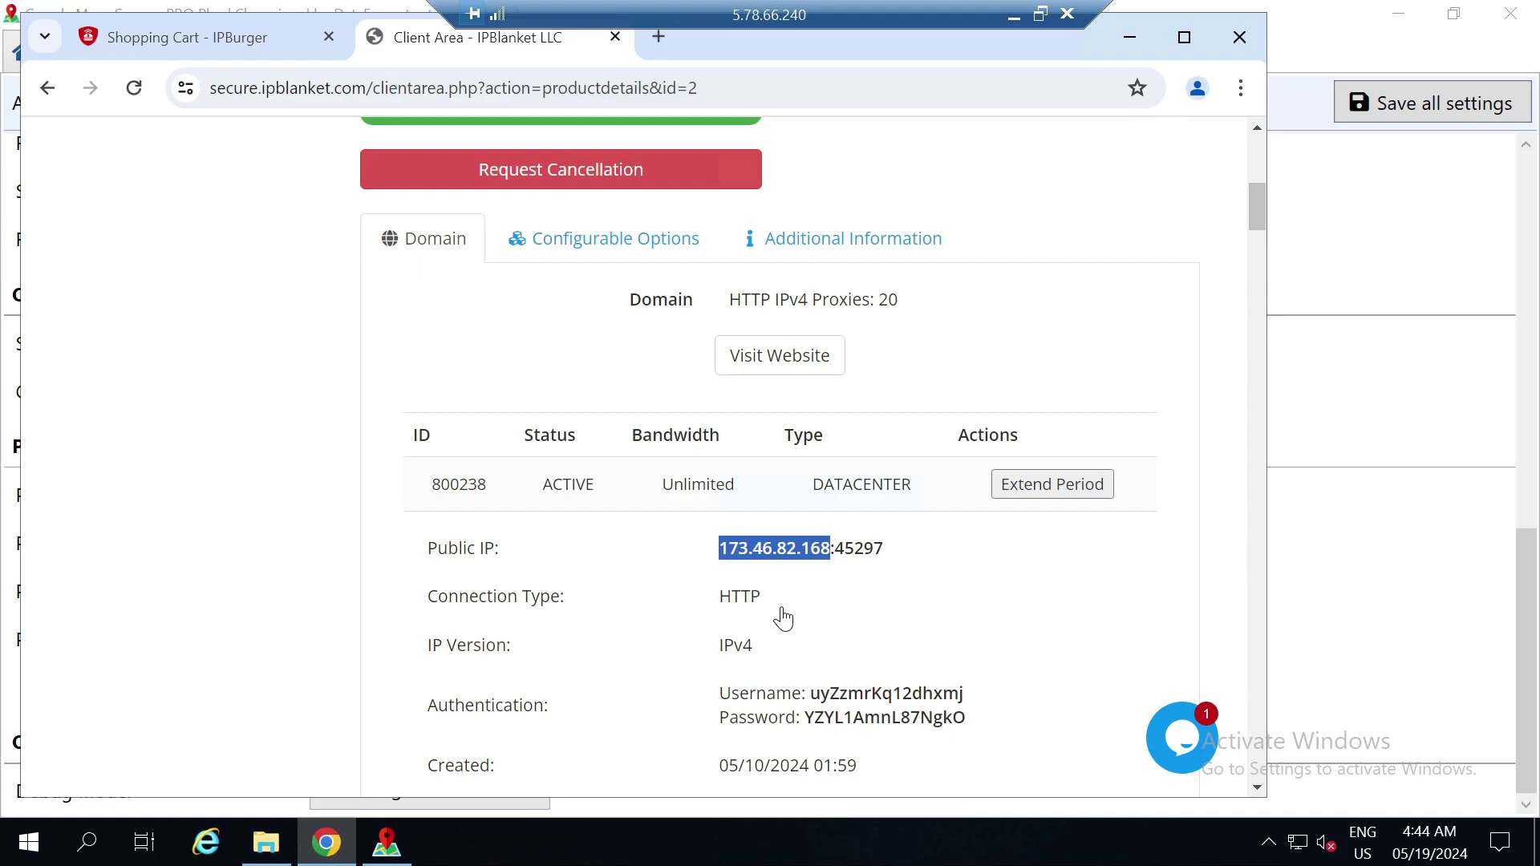
pyautogui.click(1128, 40)
pyautogui.click(457, 492)
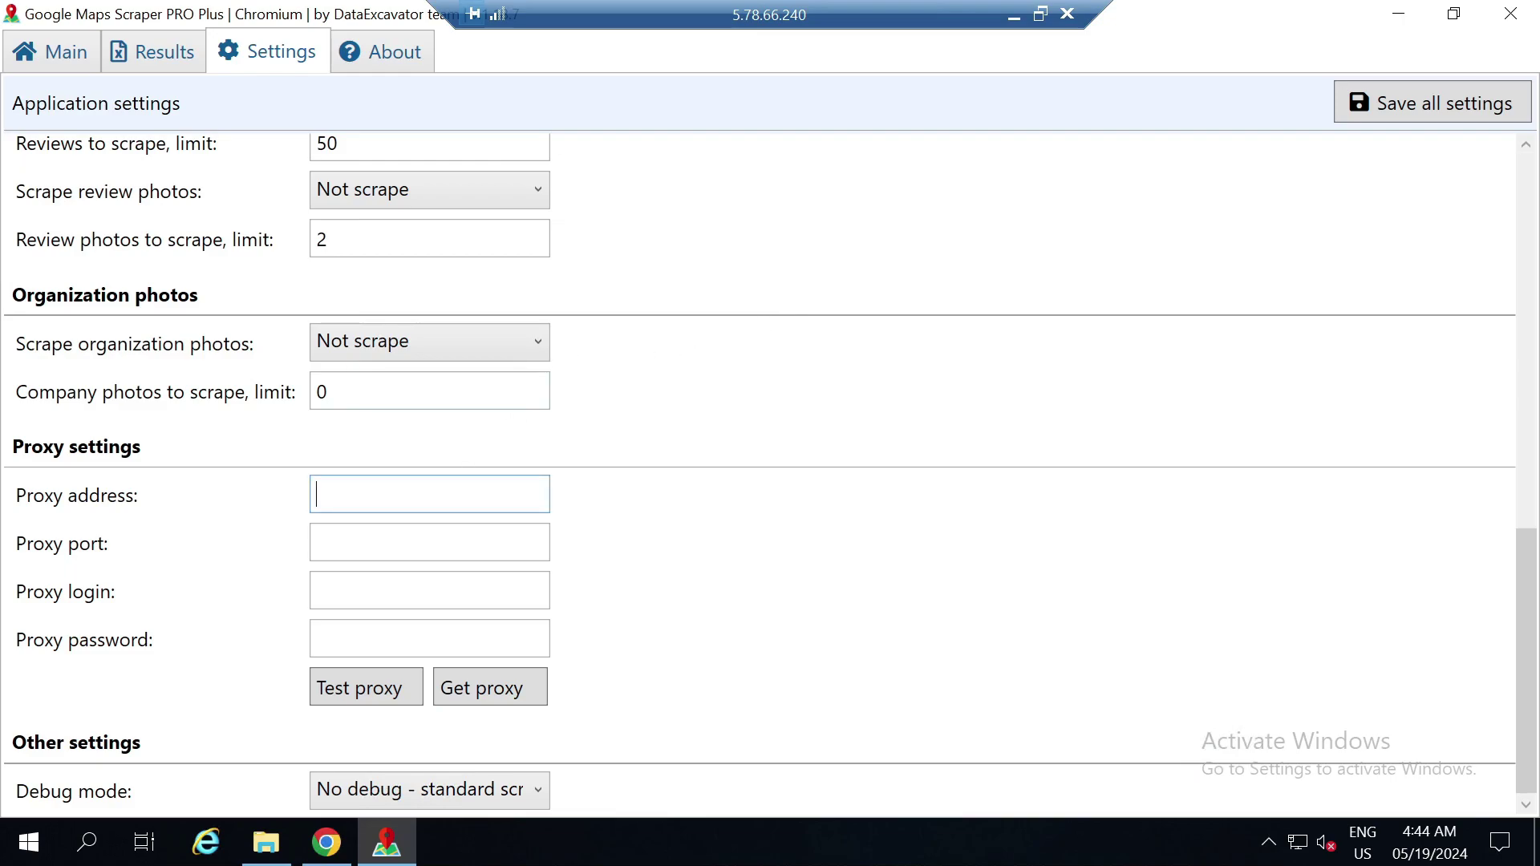
pyautogui.hotkey('ctrl', 'v')
pyautogui.click(346, 855)
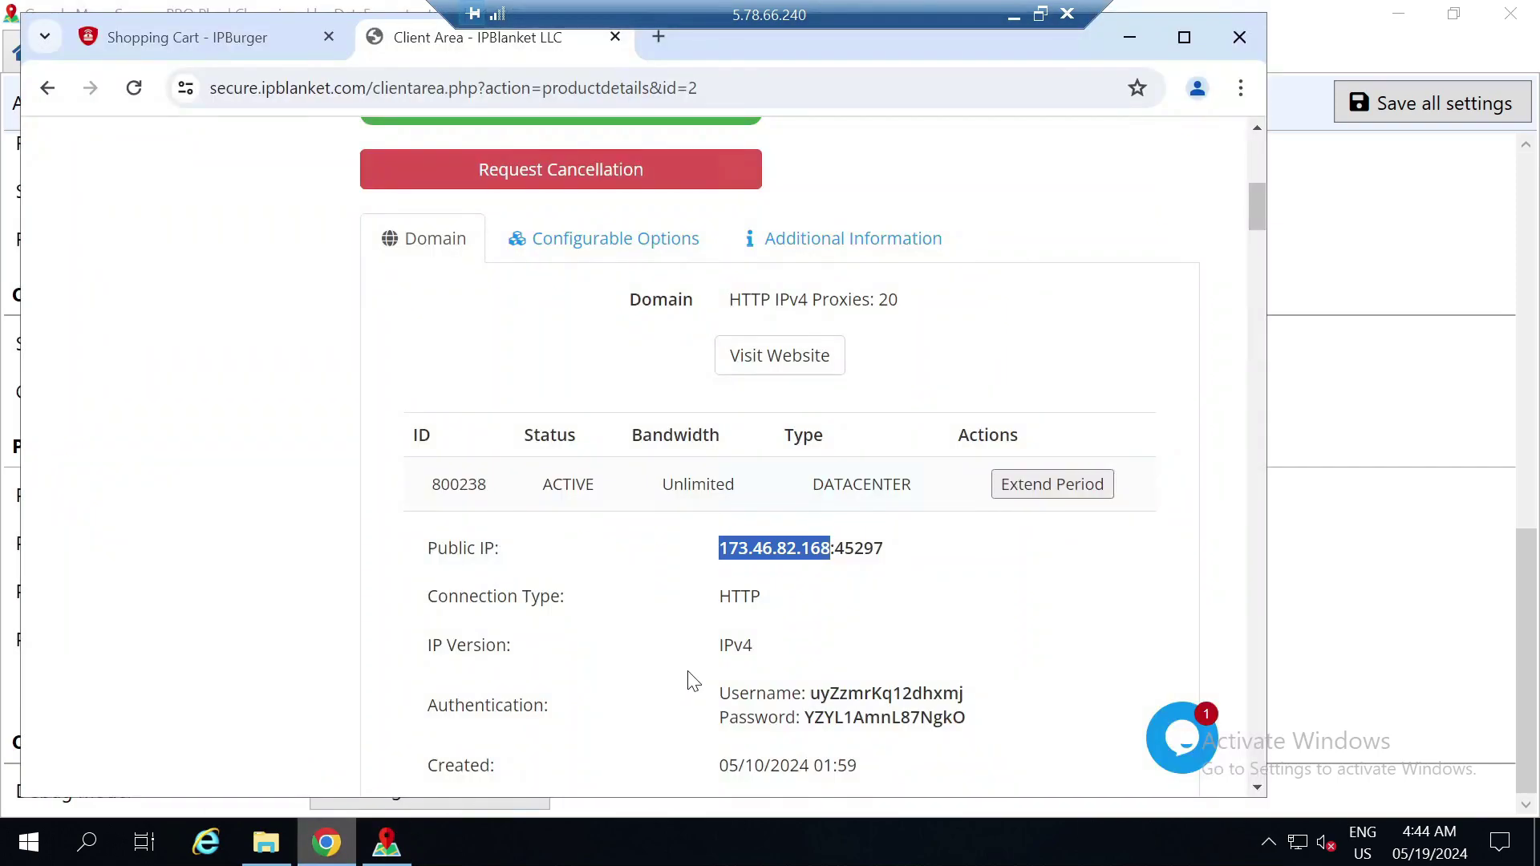
pyautogui.moveTo(883, 553); pyautogui.dragTo(837, 554)
pyautogui.hotkey('ctrl', 'c')
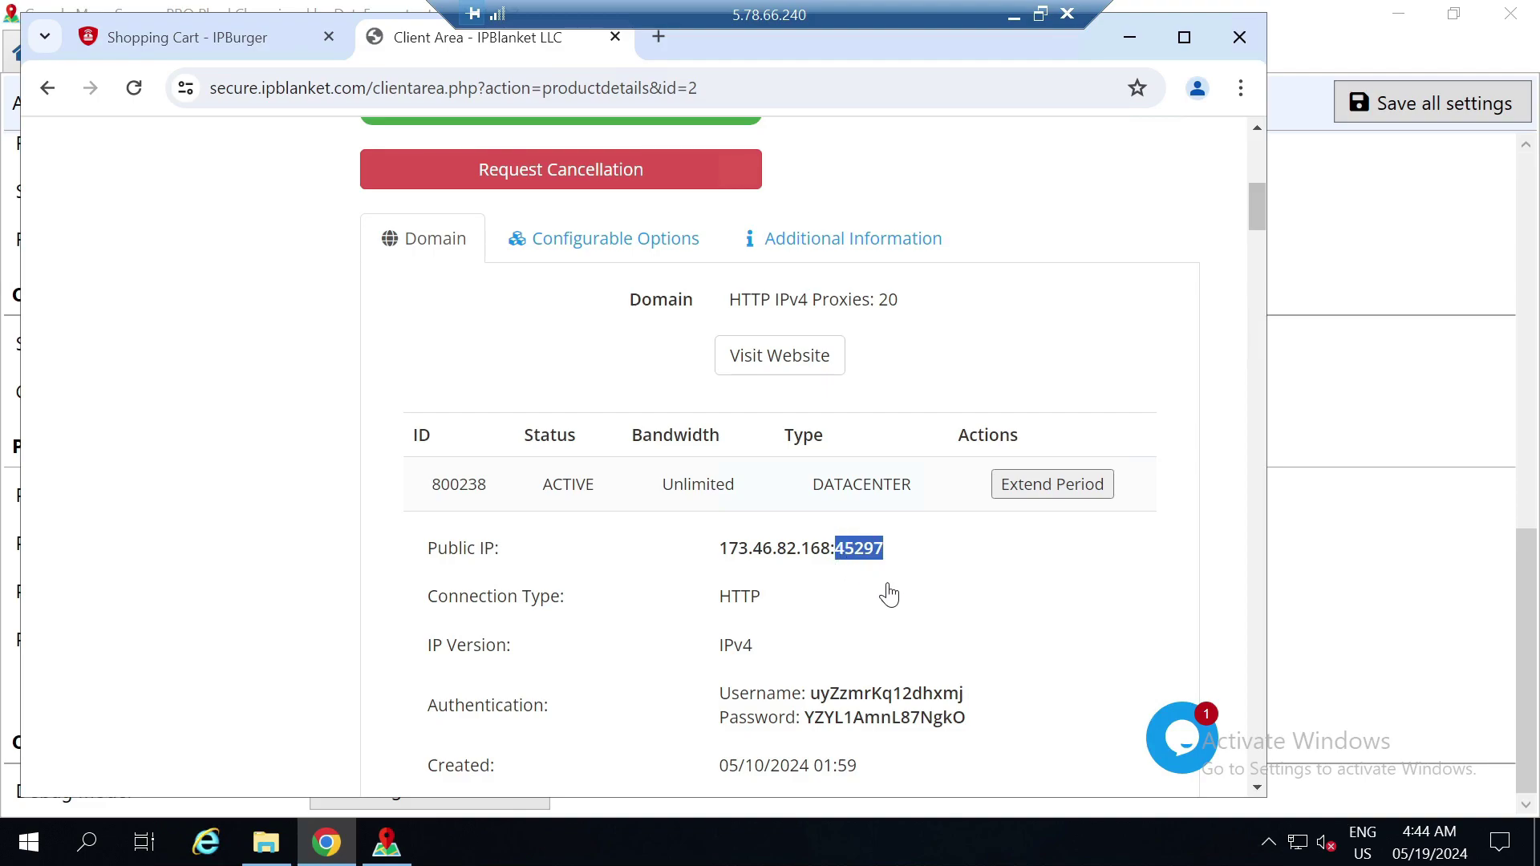
pyautogui.click(1129, 38)
pyautogui.click(430, 542)
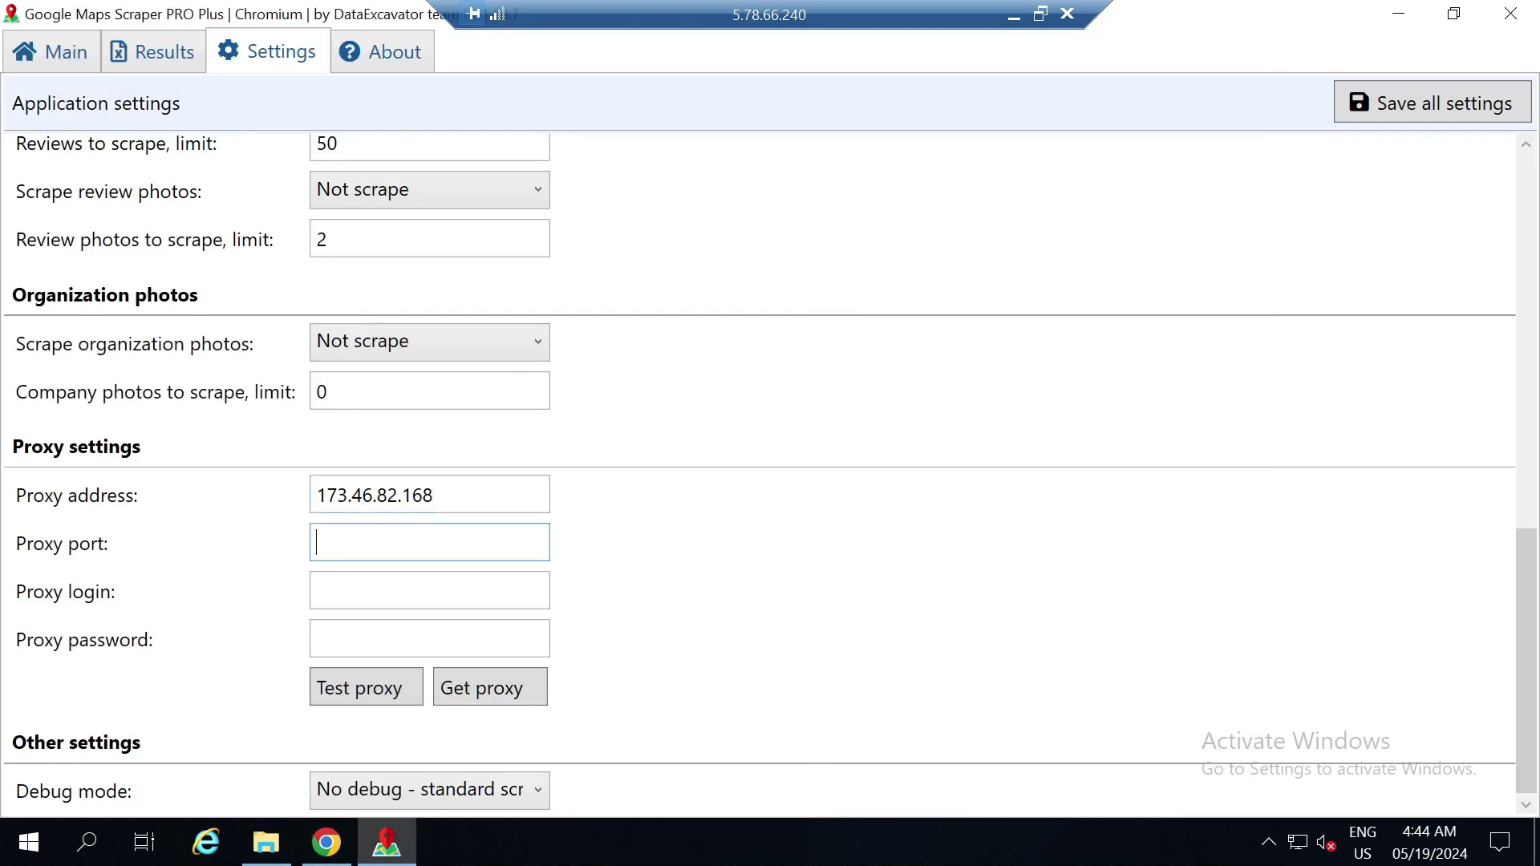
pyautogui.hotkey('ctrl', 'v')
# Copy the IPBlanket proxy username into Proxy login and copy the proxy password for pasting
pyautogui.click(326, 842)
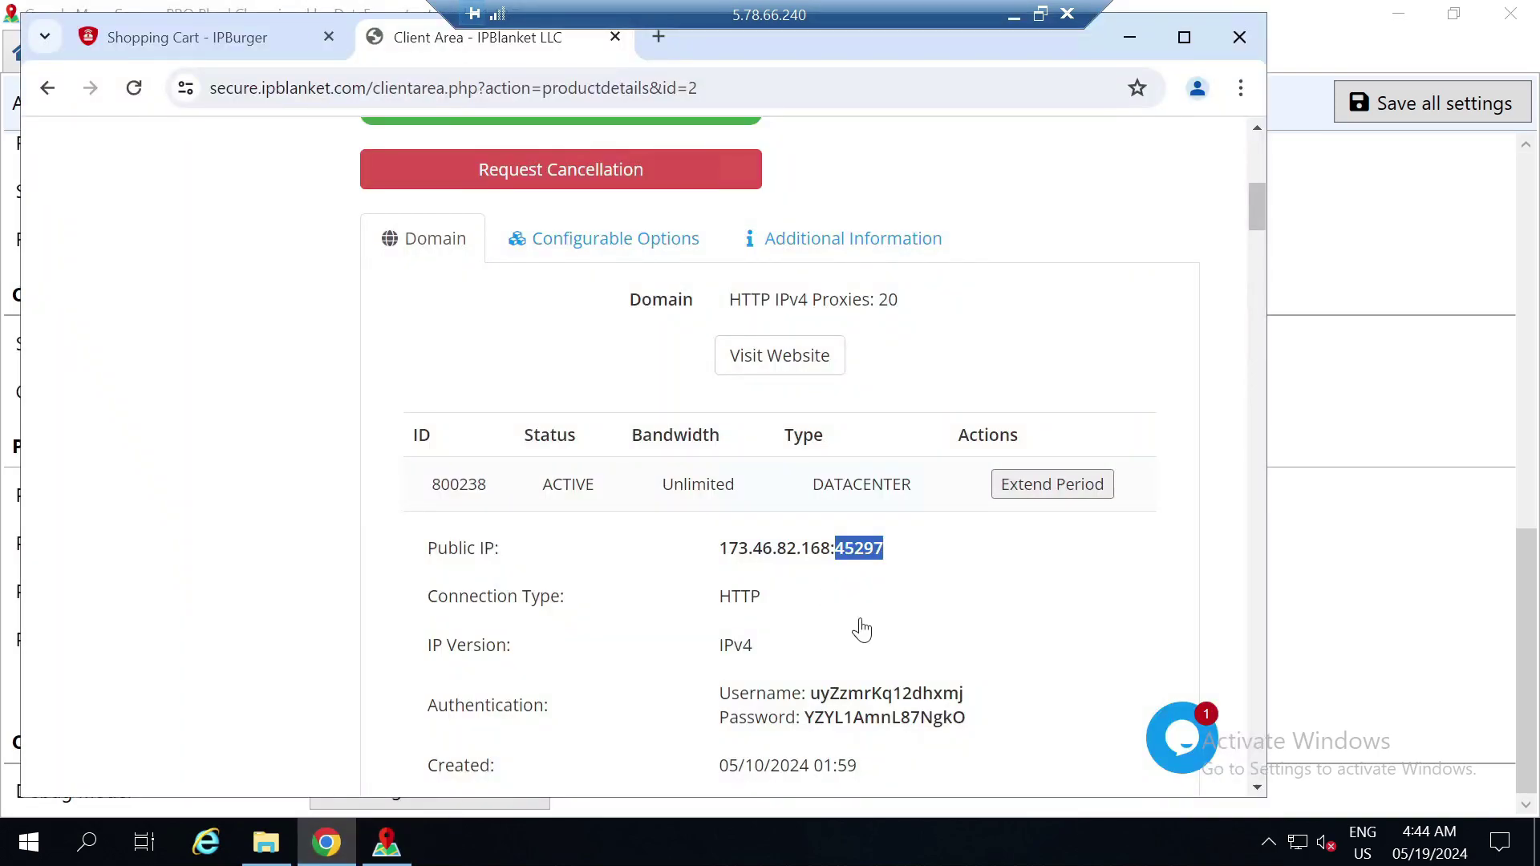
pyautogui.moveTo(965, 694); pyautogui.dragTo(811, 694)
pyautogui.hotkey('ctrl', 'c')
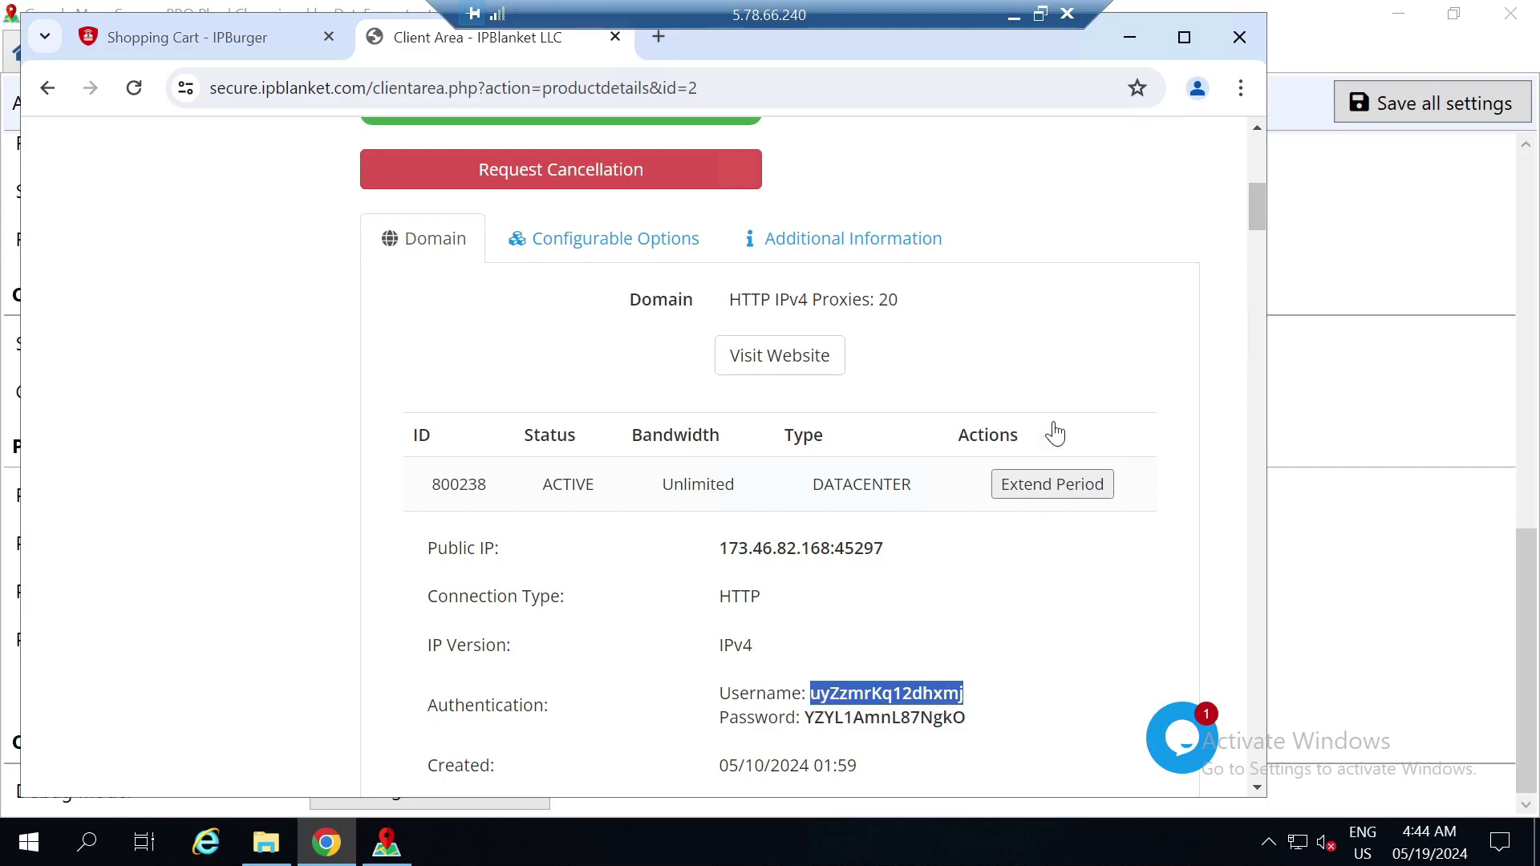
pyautogui.click(1129, 39)
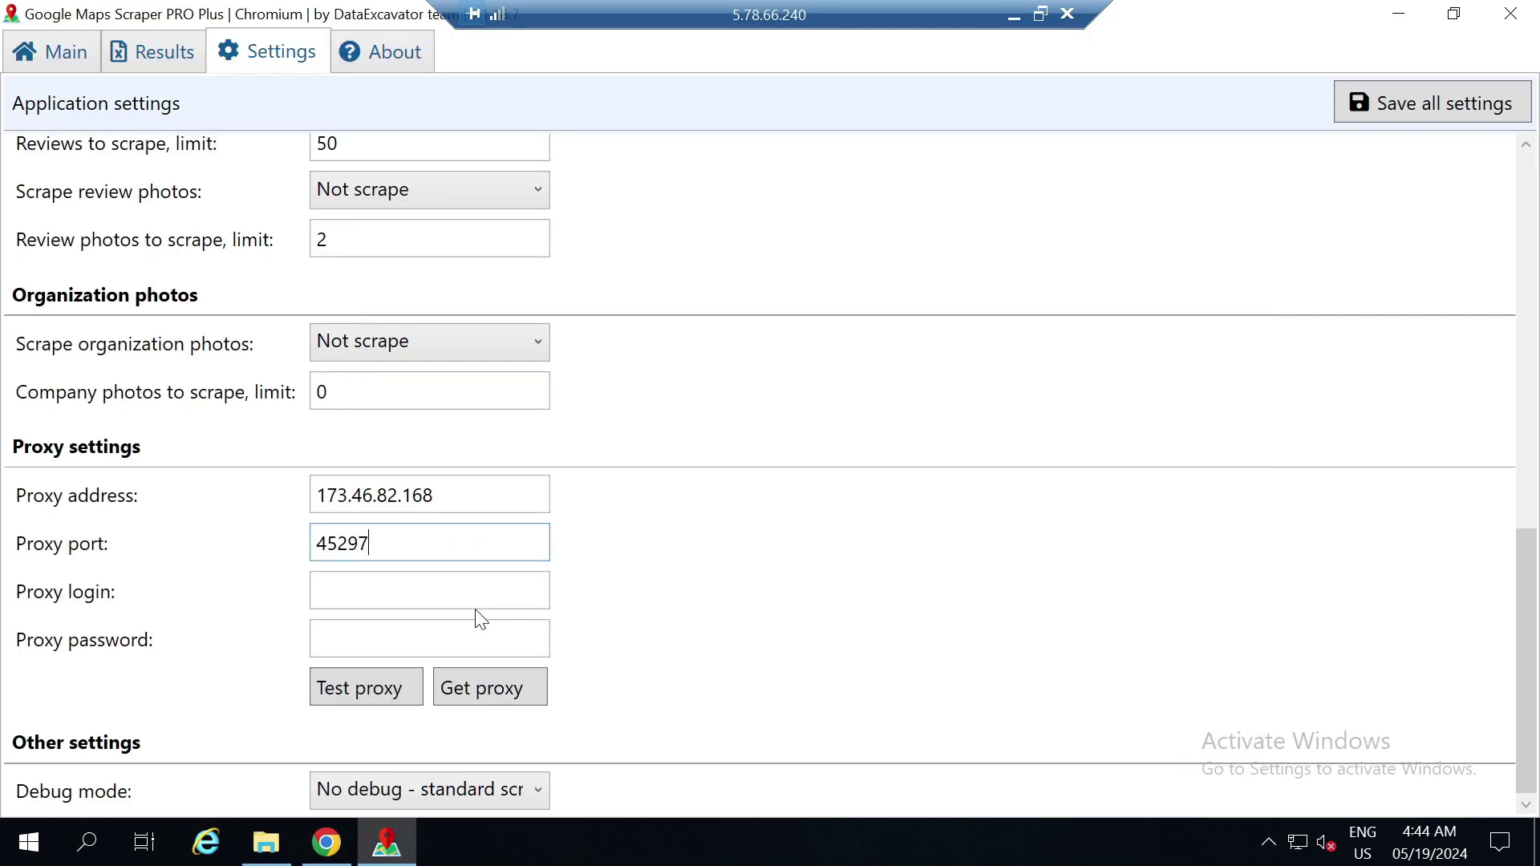
pyautogui.click(449, 591)
pyautogui.hotkey('ctrl', 'v')
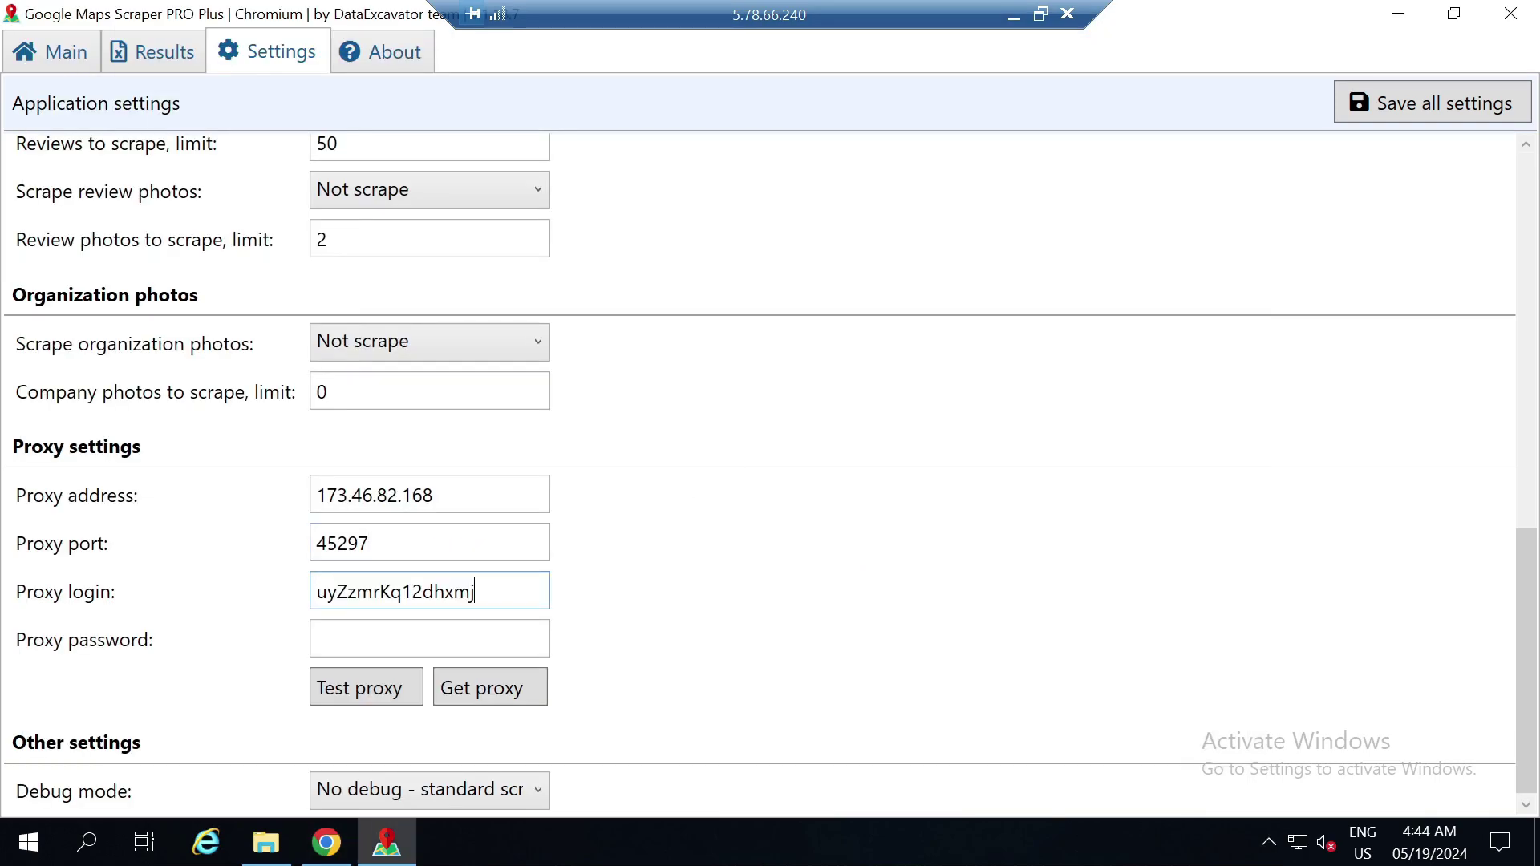
pyautogui.click(353, 855)
pyautogui.moveTo(966, 719); pyautogui.dragTo(807, 725)
pyautogui.hotkey('ctrl', 'c')
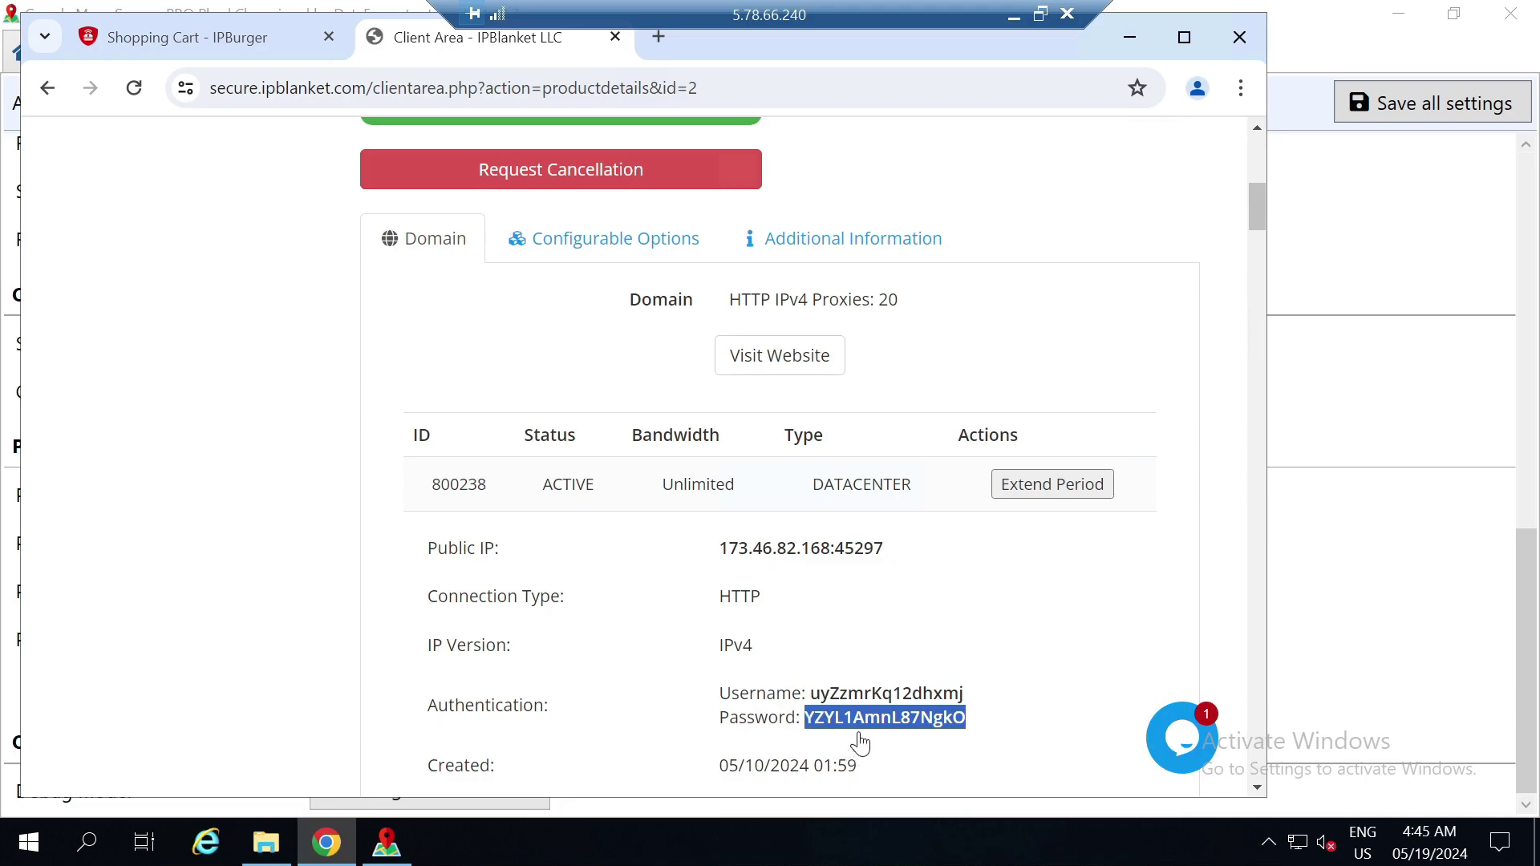
pyautogui.click(1122, 50)
pyautogui.click(438, 638)
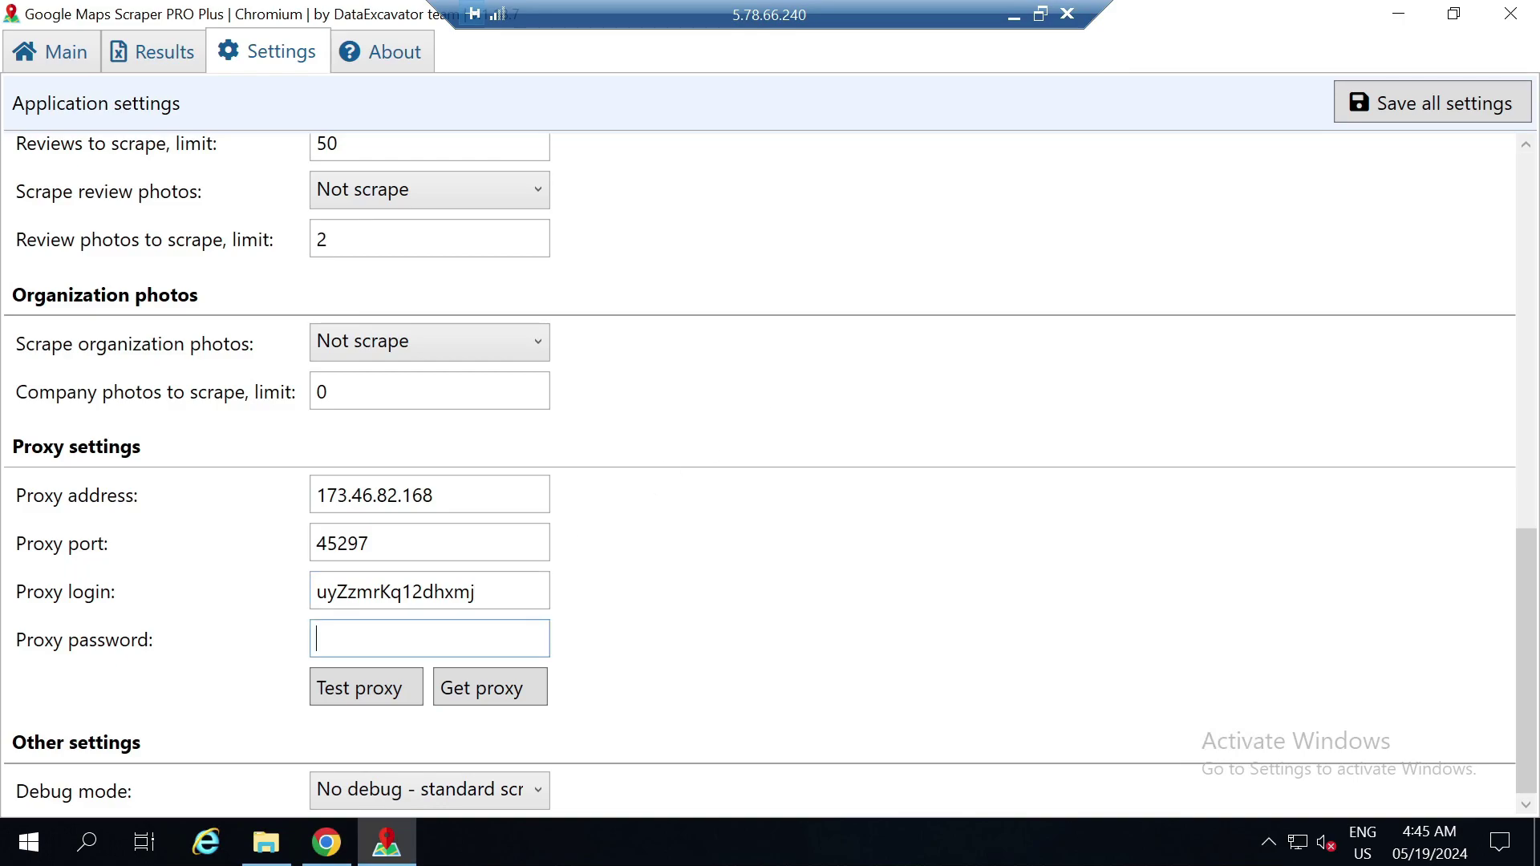
pyautogui.rightClick(438, 637)
# Paste the proxy password and confirm the proxy test on google.com/maps succeeds
pyautogui.click(509, 696)
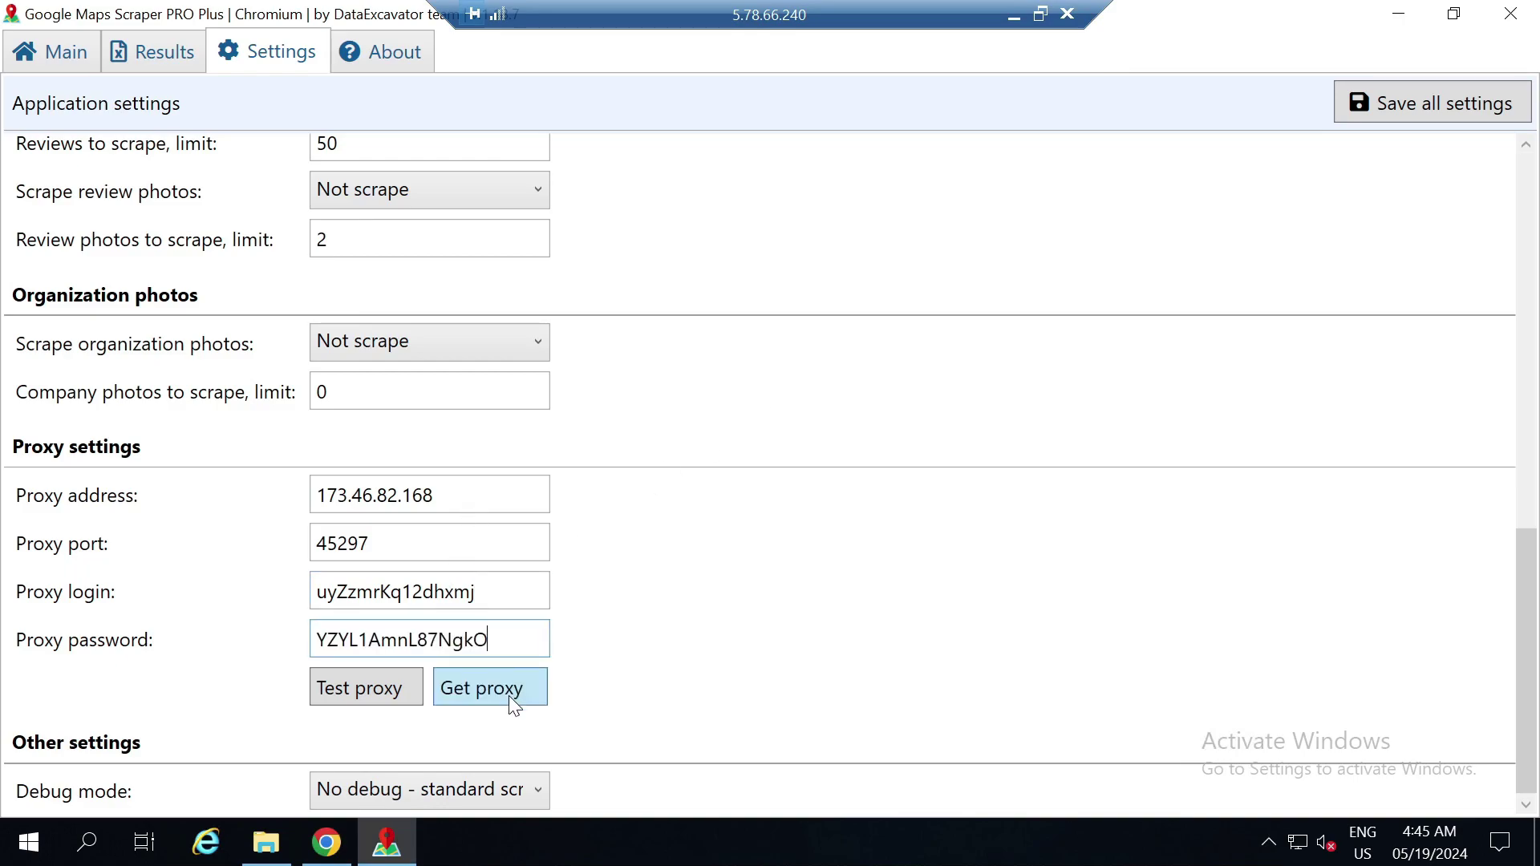
pyautogui.click(367, 688)
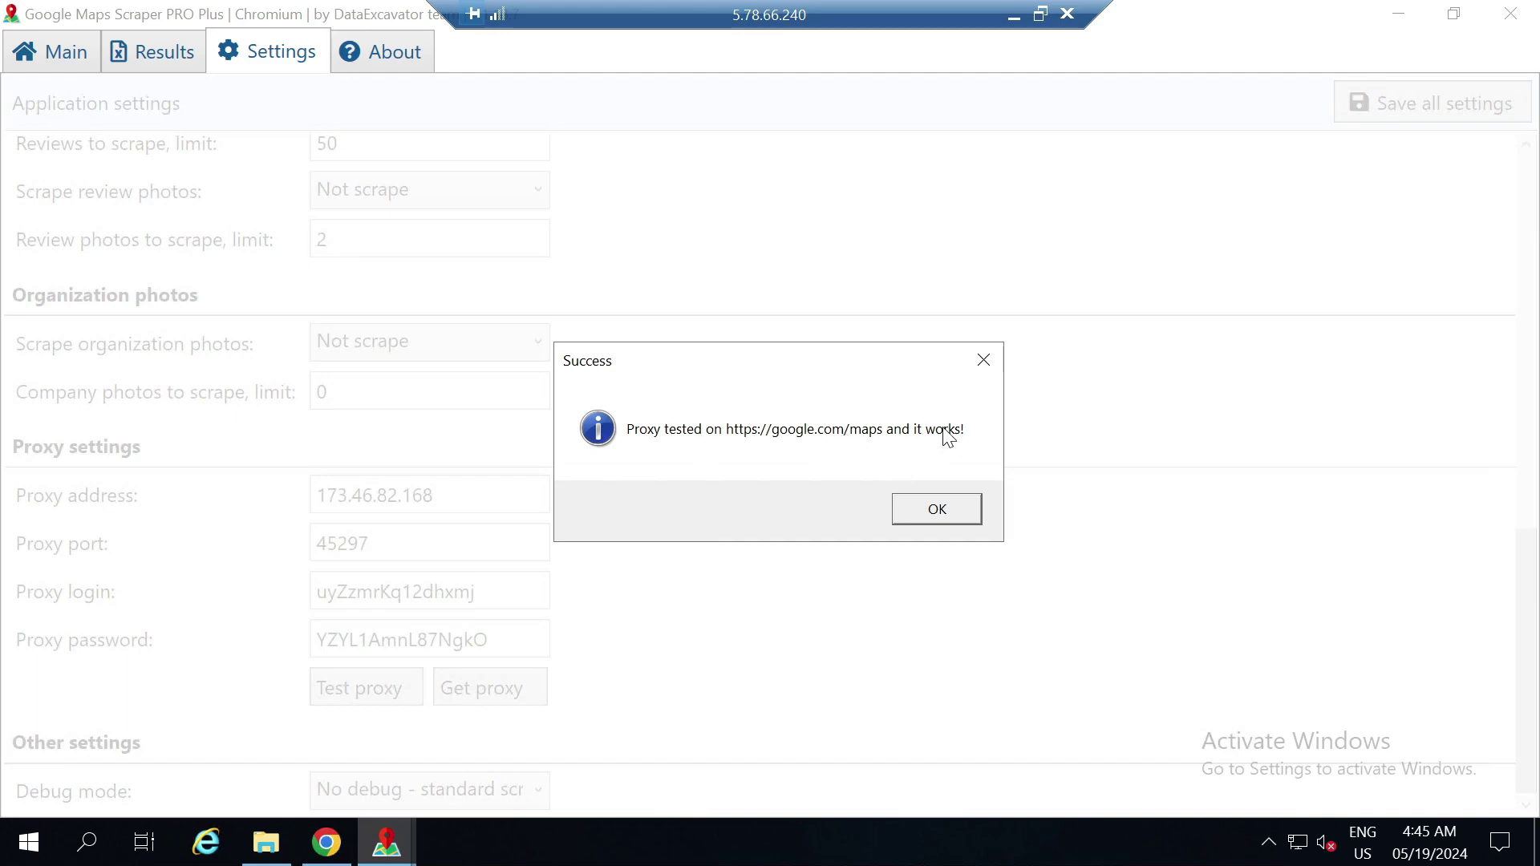
pyautogui.click(937, 511)
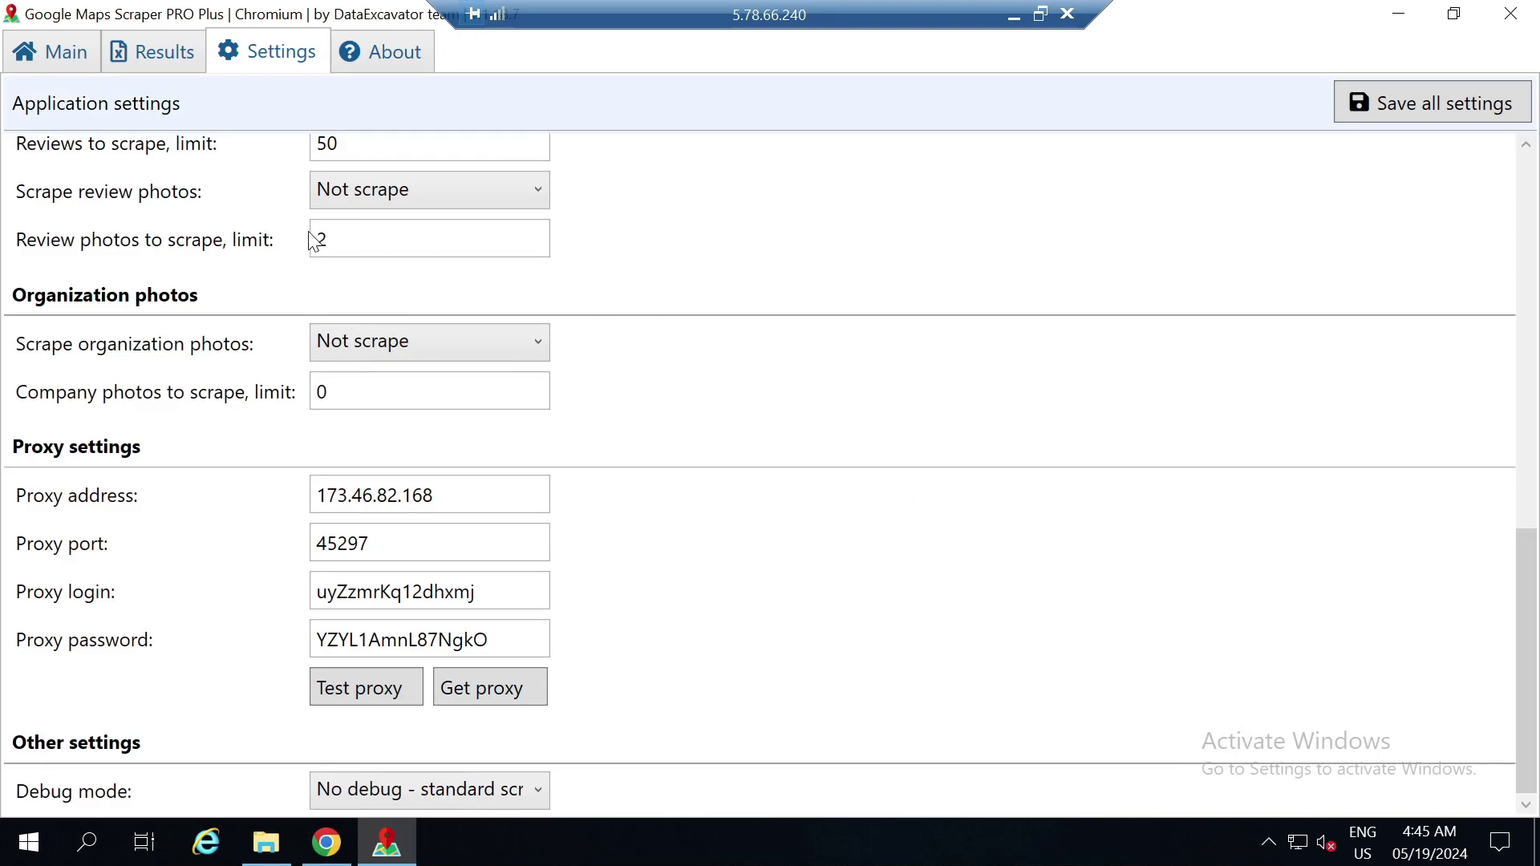
pyautogui.click(68, 53)
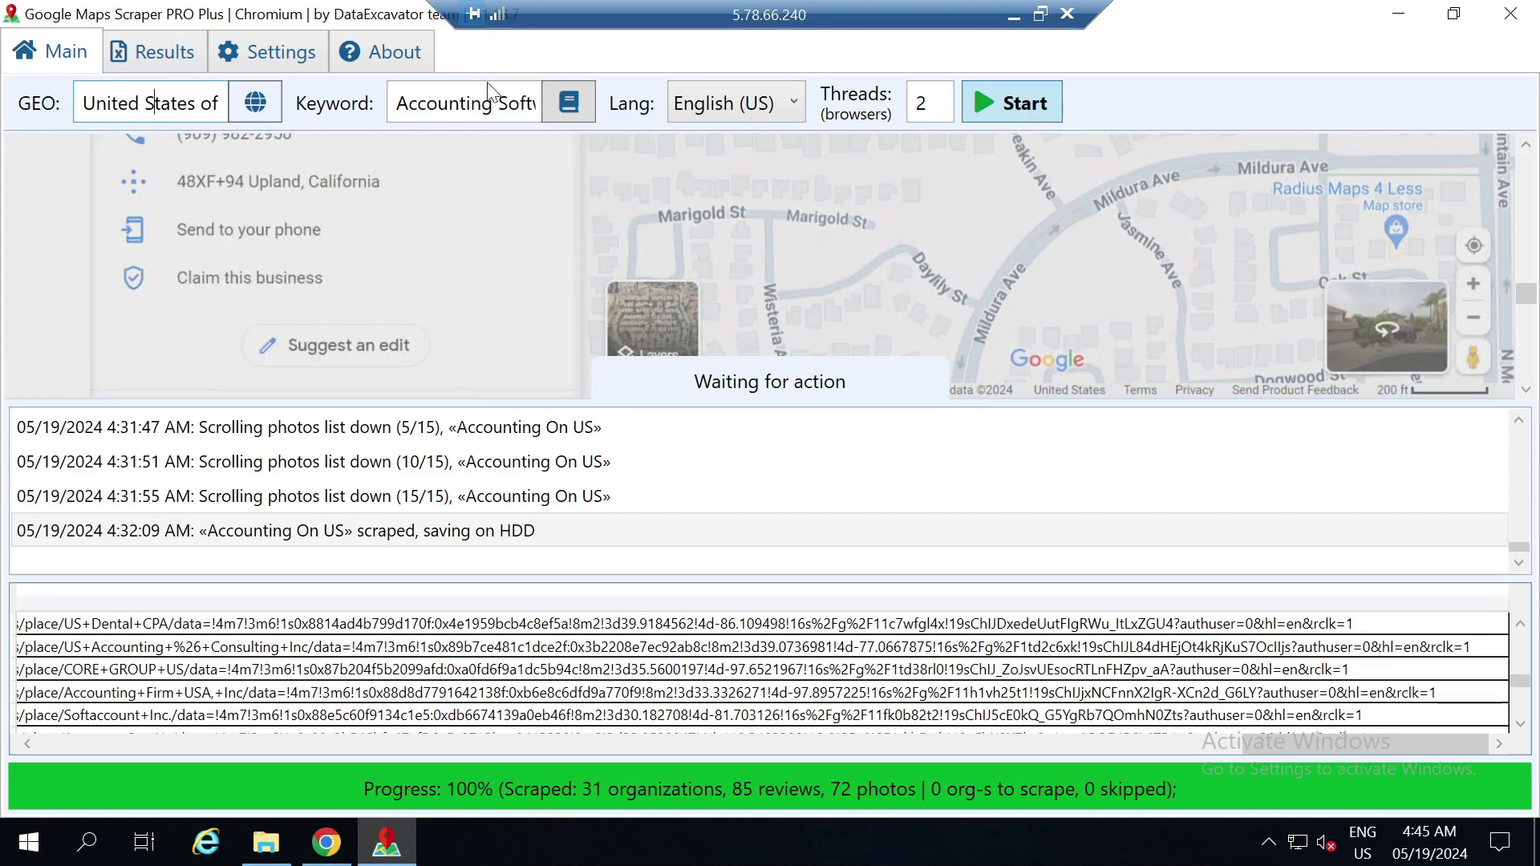
# Save all settings with the IPBlanket proxy address, port, login and password, then scroll to the top
pyautogui.click(298, 57)
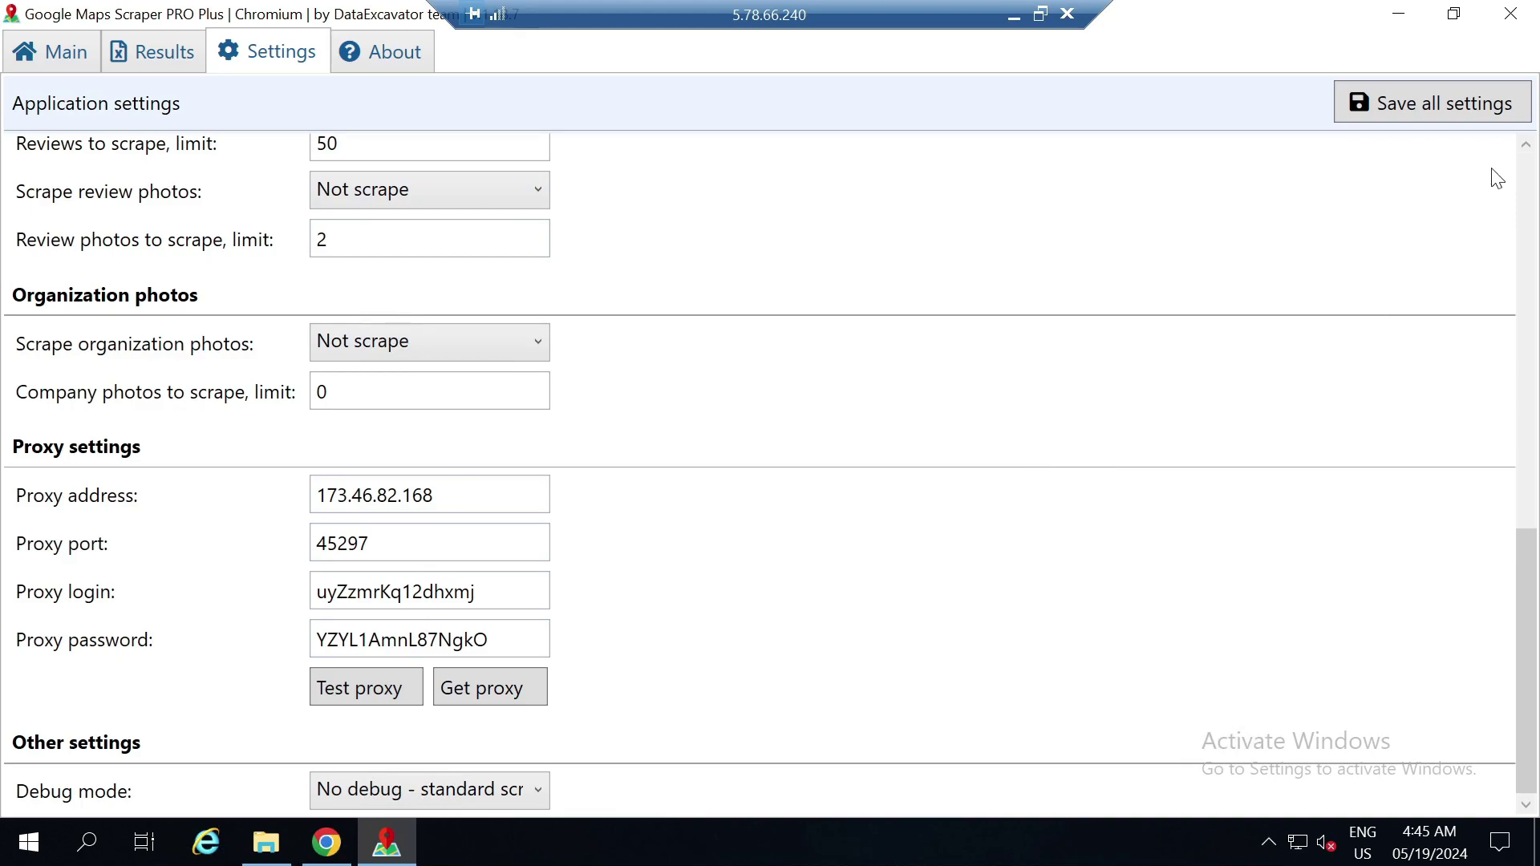
pyautogui.click(1446, 103)
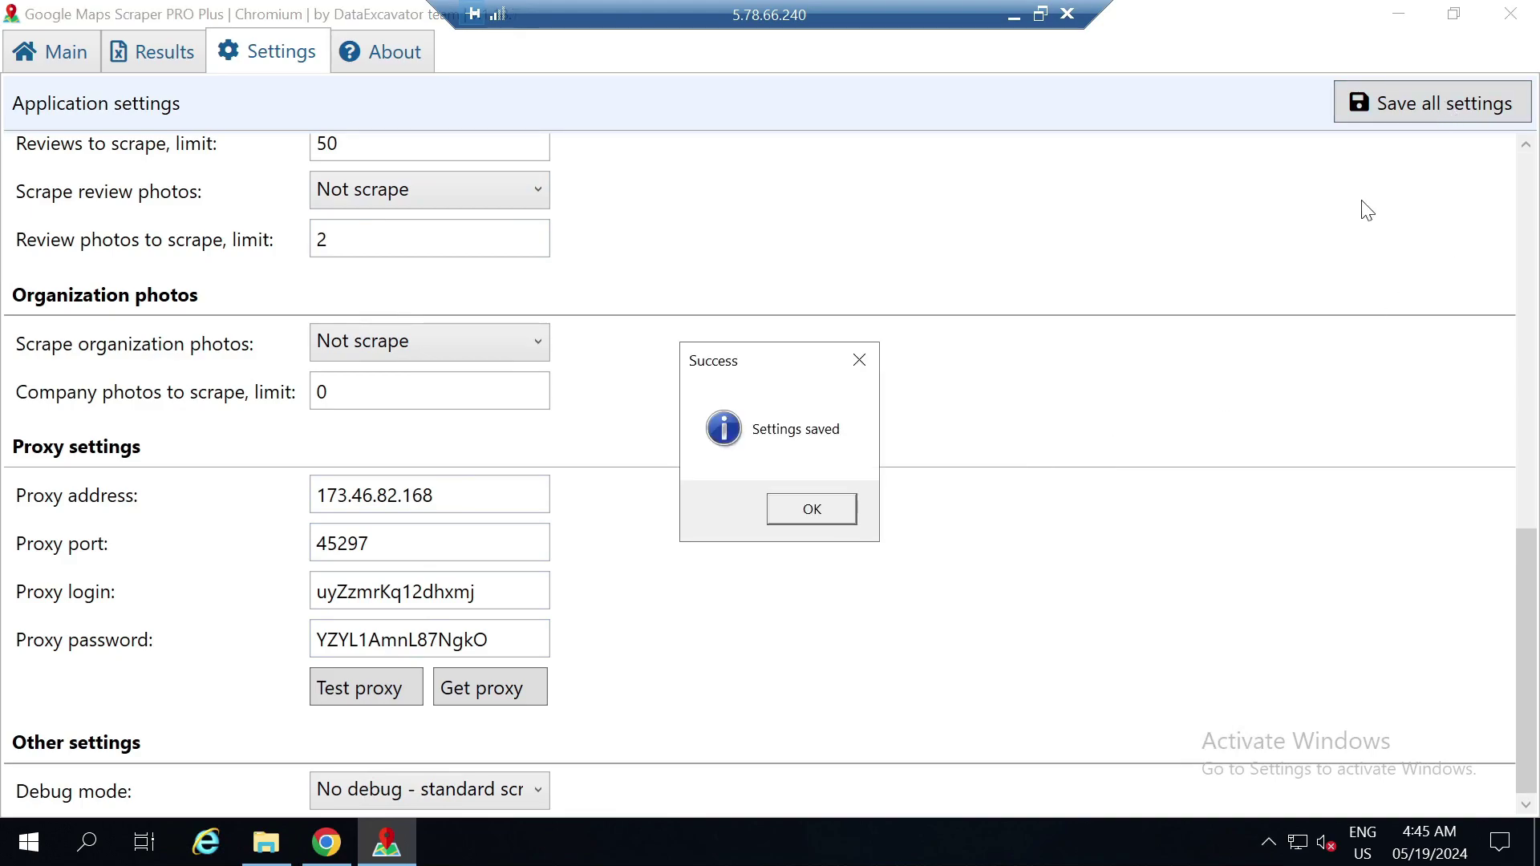
pyautogui.click(810, 514)
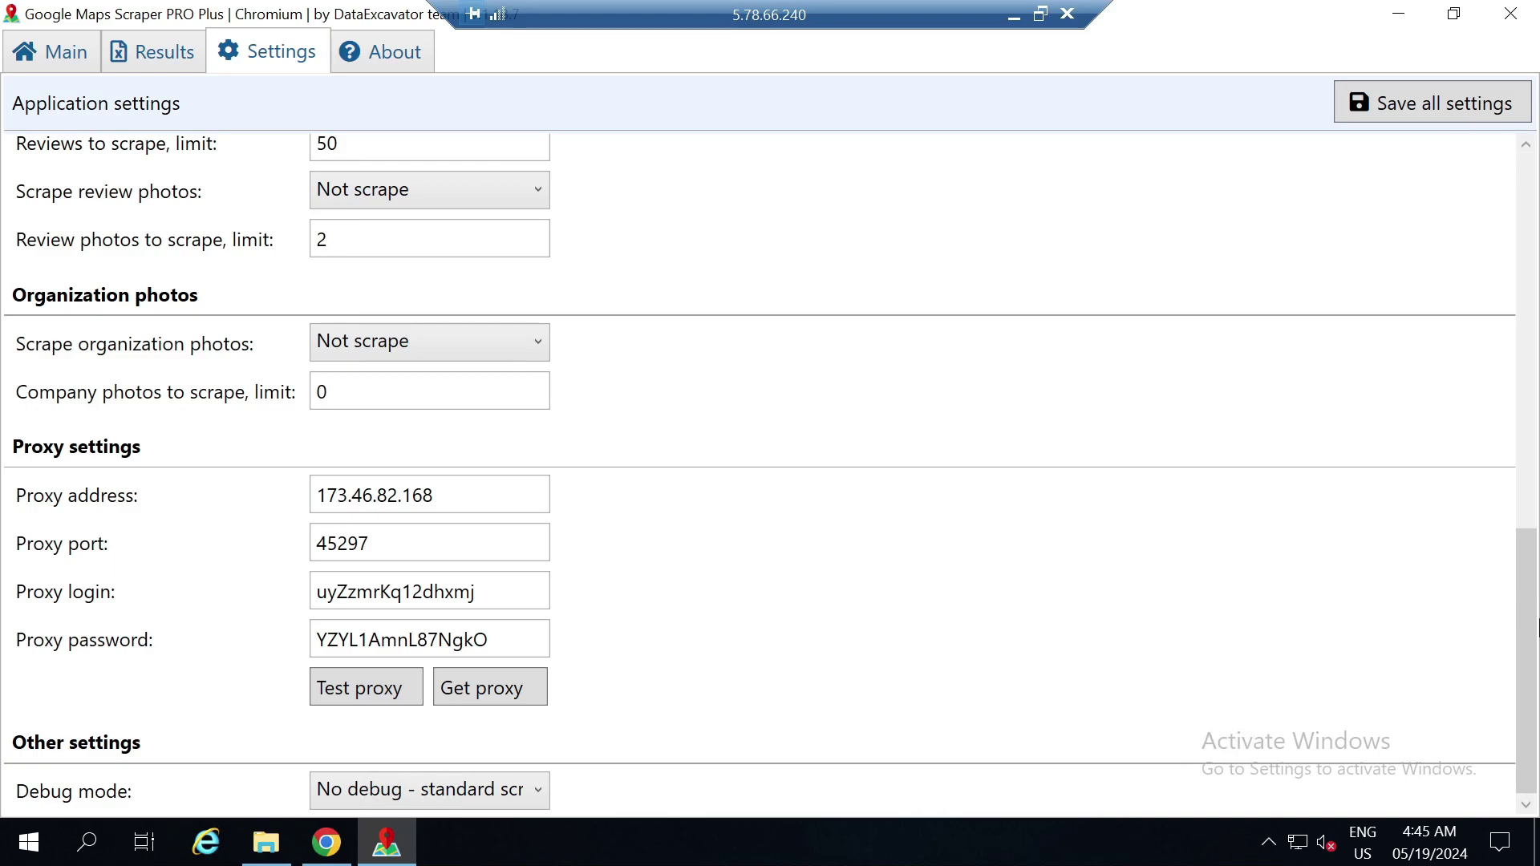
pyautogui.moveTo(1532, 642); pyautogui.dragTo(1532, 181)
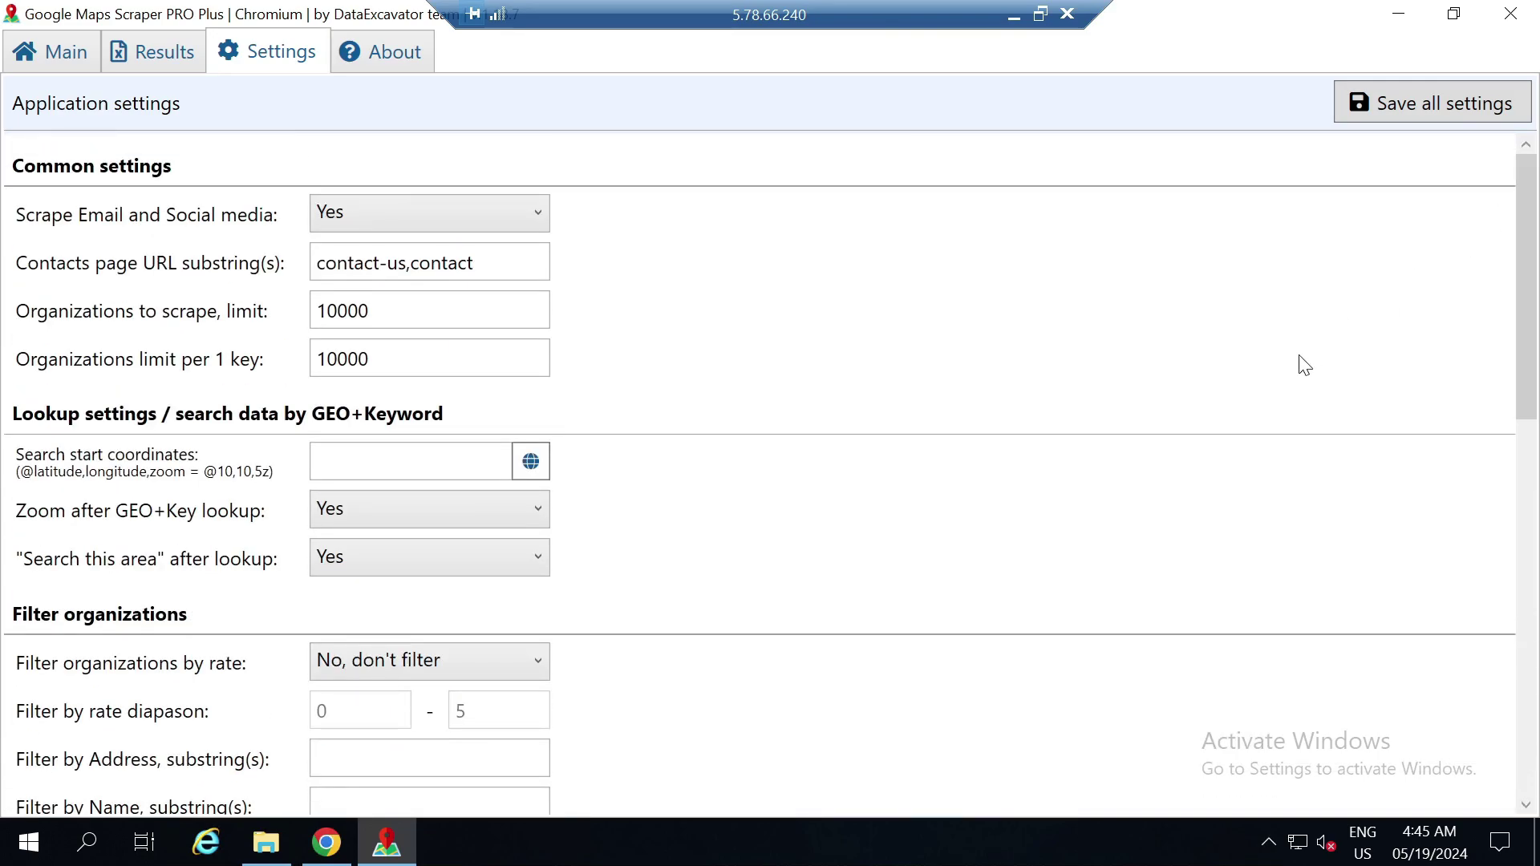